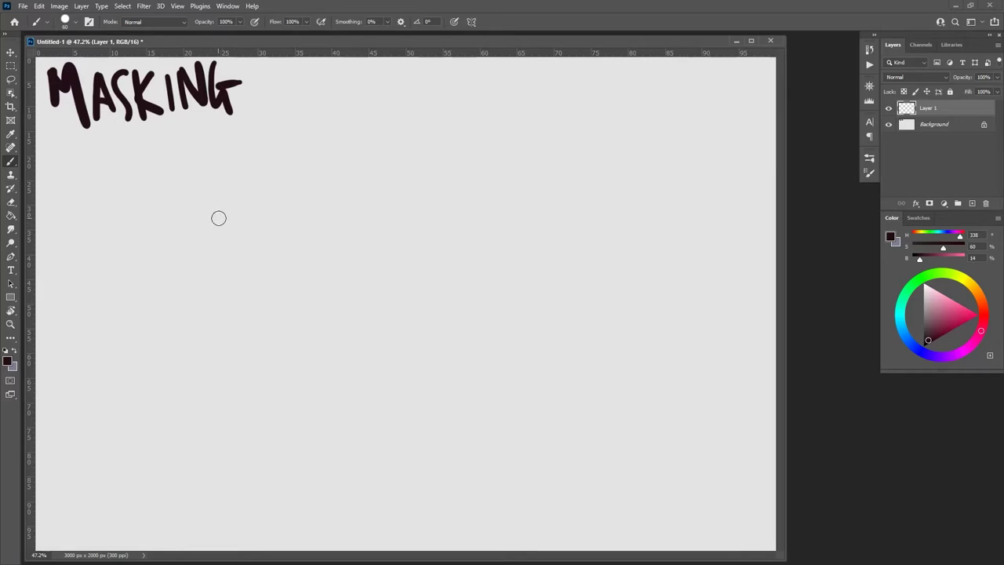
Step: Paint a dark box outline (top and two sides) beneath the MASKING lettering
{"action": "mouse_move", "coordinate": [220, 207]}
{"action": "left_mouse_down"}
{"action": "mouse_move", "coordinate": [221, 288]}
{"action": "mouse_move", "coordinate": [296, 207]}
{"action": "mouse_move", "coordinate": [346, 206]}
{"action": "mouse_move", "coordinate": [349, 290]}
{"action": "left_mouse_up"}
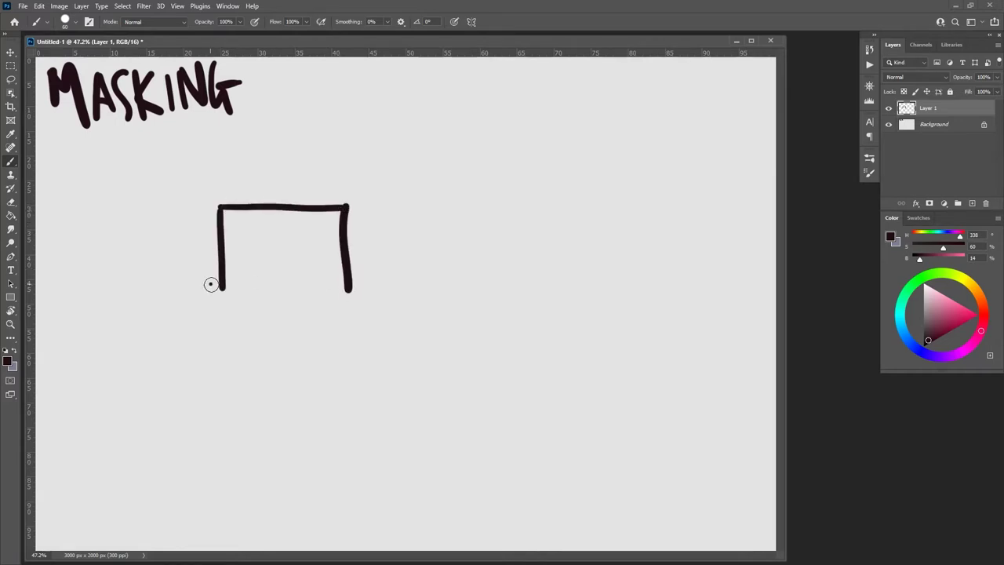
Step: Close the box and fill it solid with dark paint
{"action": "mouse_move", "coordinate": [211, 284]}
{"action": "left_mouse_down"}
{"action": "mouse_move", "coordinate": [291, 278]}
{"action": "mouse_move", "coordinate": [267, 279]}
{"action": "left_mouse_up"}
{"action": "mouse_move", "coordinate": [224, 210]}
{"action": "left_mouse_down"}
{"action": "mouse_move", "coordinate": [252, 258]}
{"action": "mouse_move", "coordinate": [280, 280]}
{"action": "mouse_move", "coordinate": [299, 270]}
{"action": "mouse_move", "coordinate": [313, 212]}
{"action": "mouse_move", "coordinate": [330, 271]}
{"action": "mouse_move", "coordinate": [334, 215]}
{"action": "mouse_move", "coordinate": [341, 272]}
{"action": "mouse_move", "coordinate": [321, 274]}
{"action": "mouse_move", "coordinate": [340, 257]}
{"action": "mouse_move", "coordinate": [343, 277]}
{"action": "mouse_move", "coordinate": [251, 277]}
{"action": "mouse_move", "coordinate": [222, 229]}
{"action": "left_mouse_up"}
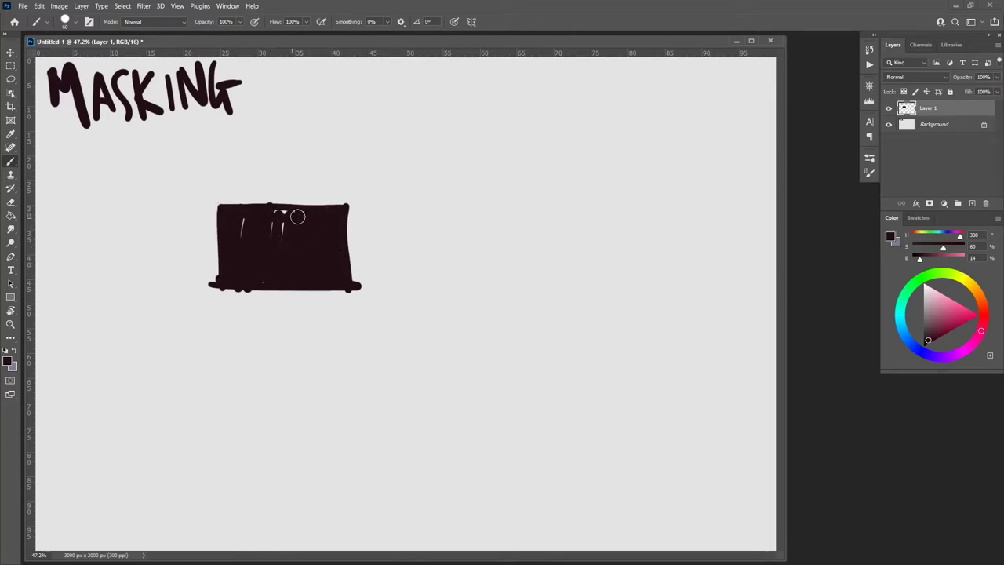
{"action": "mouse_move", "coordinate": [297, 216]}
{"action": "left_mouse_down"}
{"action": "mouse_move", "coordinate": [234, 219]}
{"action": "mouse_move", "coordinate": [251, 244]}
{"action": "left_mouse_up"}
{"action": "left_click_drag", "start_coordinate": [353, 287], "coordinate": [358, 284]}
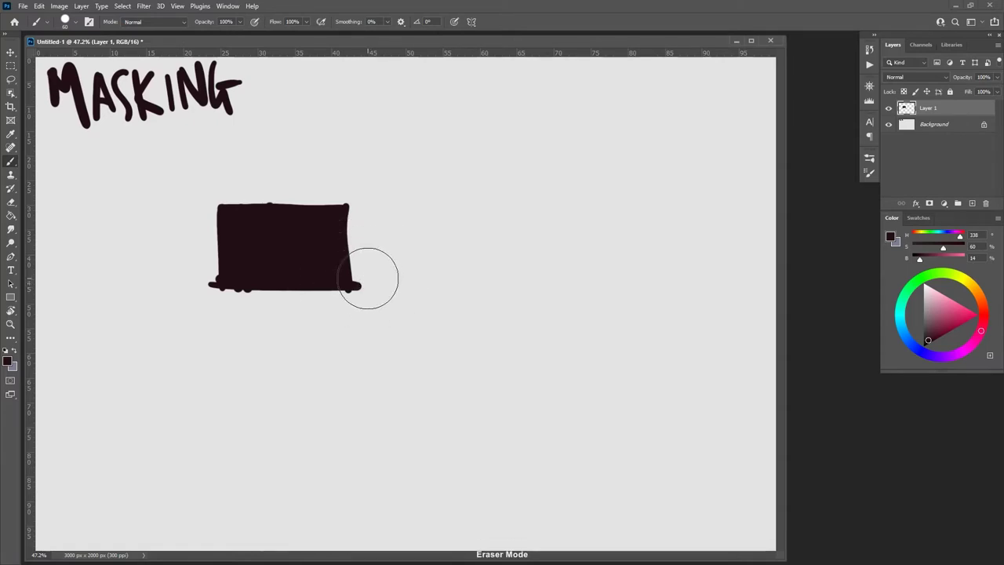
Step: Erase the blobs and bumps along the box's edges, then add a new empty Layer 2
{"action": "mouse_move", "coordinate": [366, 274]}
{"action": "left_mouse_down"}
{"action": "mouse_move", "coordinate": [361, 244]}
{"action": "mouse_move", "coordinate": [361, 309]}
{"action": "left_mouse_up"}
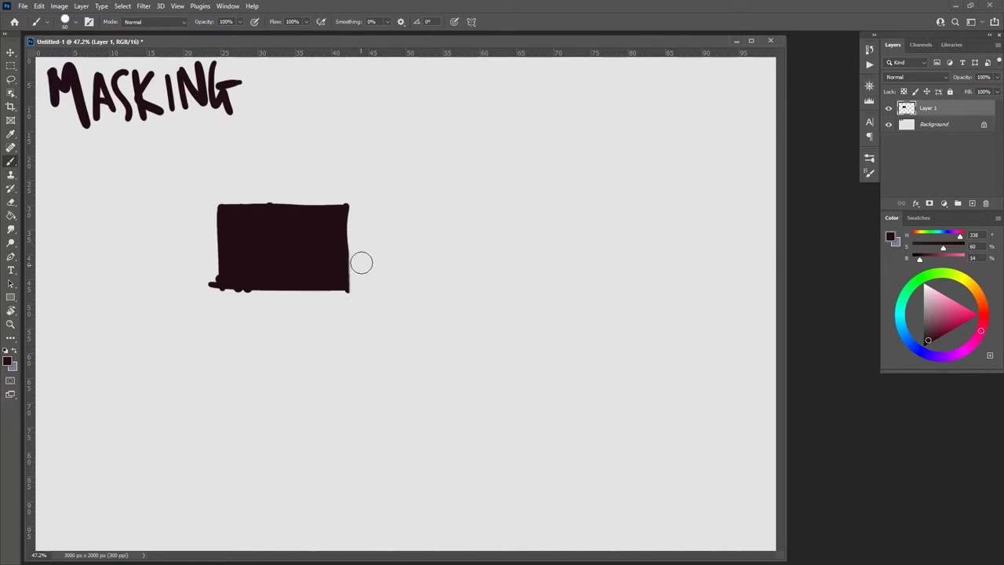
{"action": "mouse_move", "coordinate": [359, 230]}
{"action": "left_mouse_down"}
{"action": "mouse_move", "coordinate": [359, 203]}
{"action": "mouse_move", "coordinate": [361, 296]}
{"action": "left_mouse_up"}
{"action": "left_click_drag", "start_coordinate": [332, 300], "coordinate": [239, 302]}
{"action": "left_click_drag", "start_coordinate": [204, 265], "coordinate": [206, 305]}
{"action": "mouse_move", "coordinate": [266, 191]}
{"action": "left_mouse_down"}
{"action": "mouse_move", "coordinate": [353, 193]}
{"action": "mouse_move", "coordinate": [351, 296]}
{"action": "left_mouse_up"}
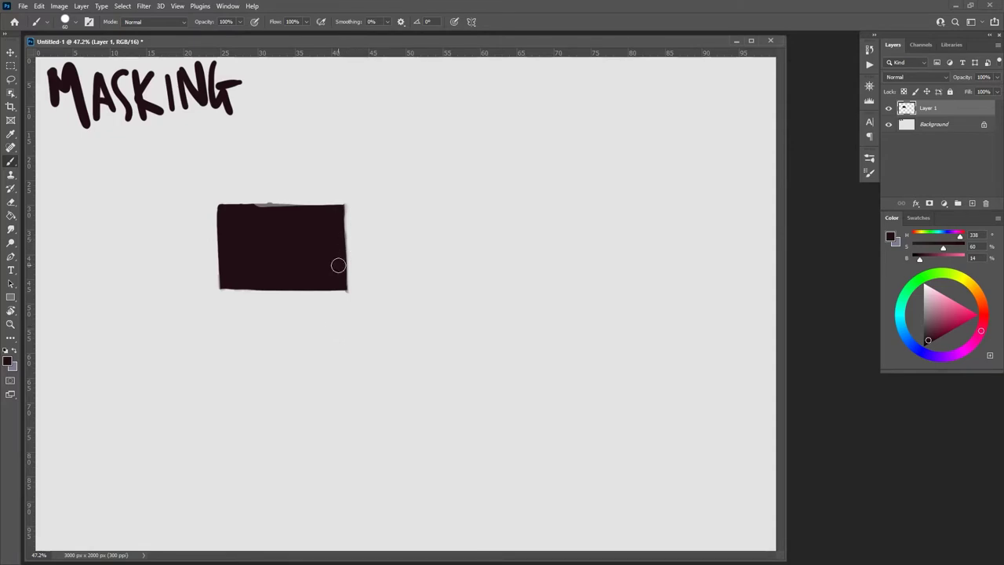
{"action": "left_click", "coordinate": [971, 204]}
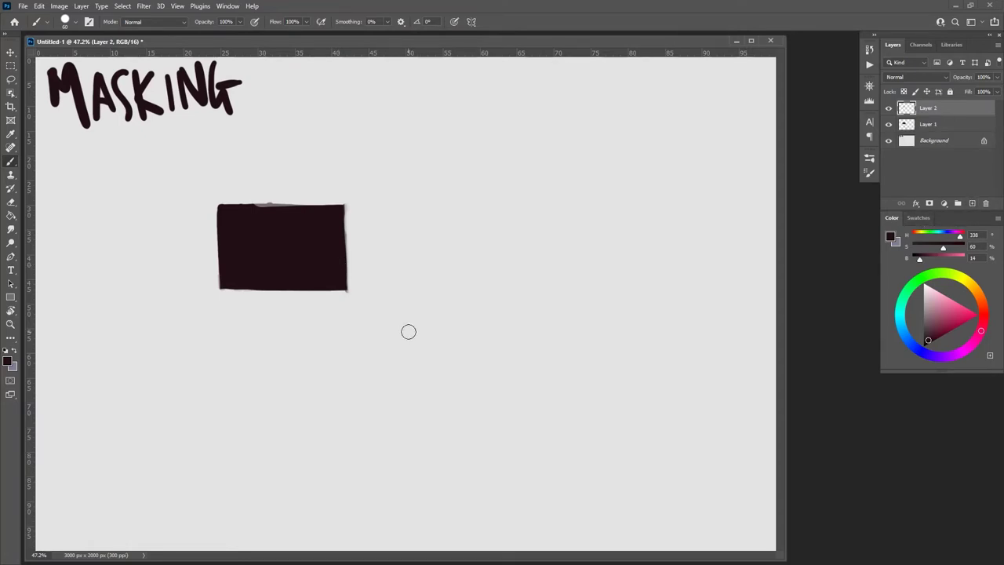
Step: Sample the canvas's light grey and fill a strip along the rectangle's bottom edge
{"action": "key", "text": "i"}
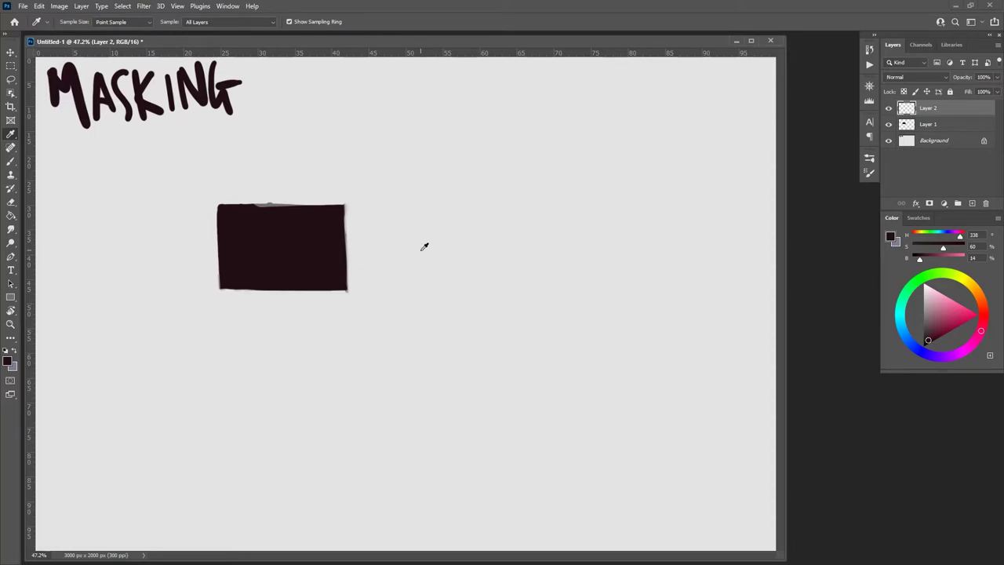
{"action": "left_click", "coordinate": [421, 259]}
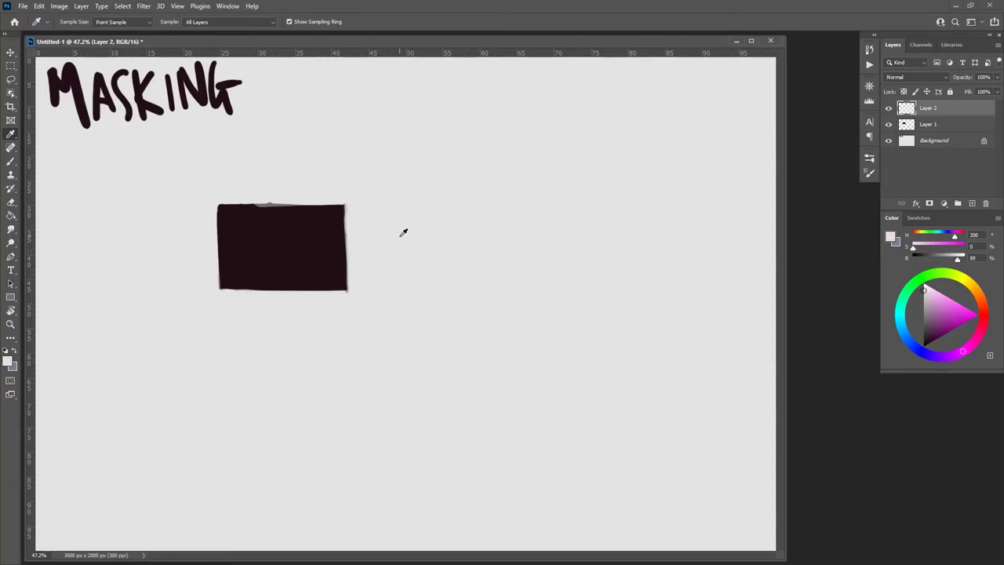
{"action": "key", "text": "m"}
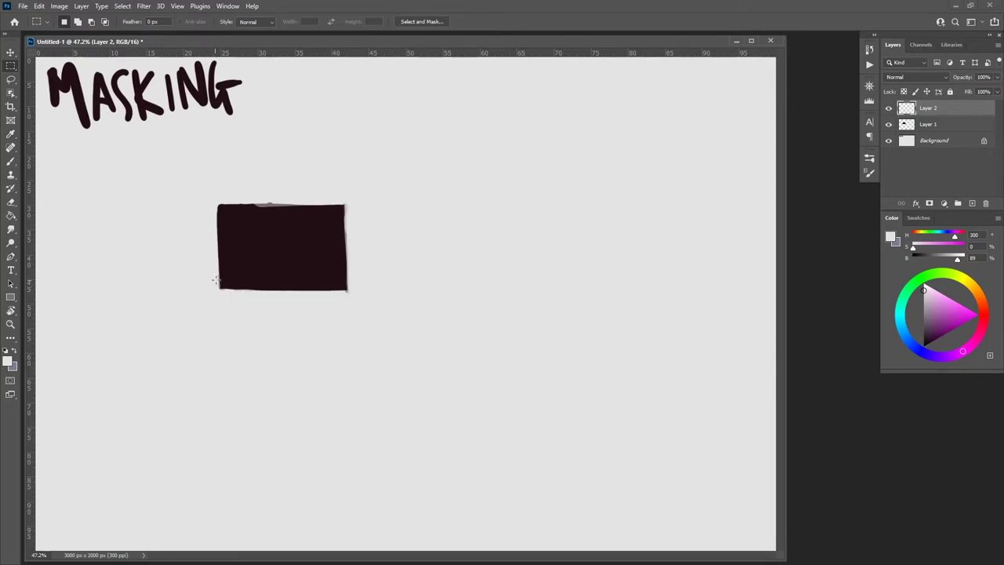
{"action": "left_click_drag", "start_coordinate": [209, 286], "coordinate": [367, 303]}
{"action": "key", "text": "g"}
{"action": "left_click", "coordinate": [325, 298]}
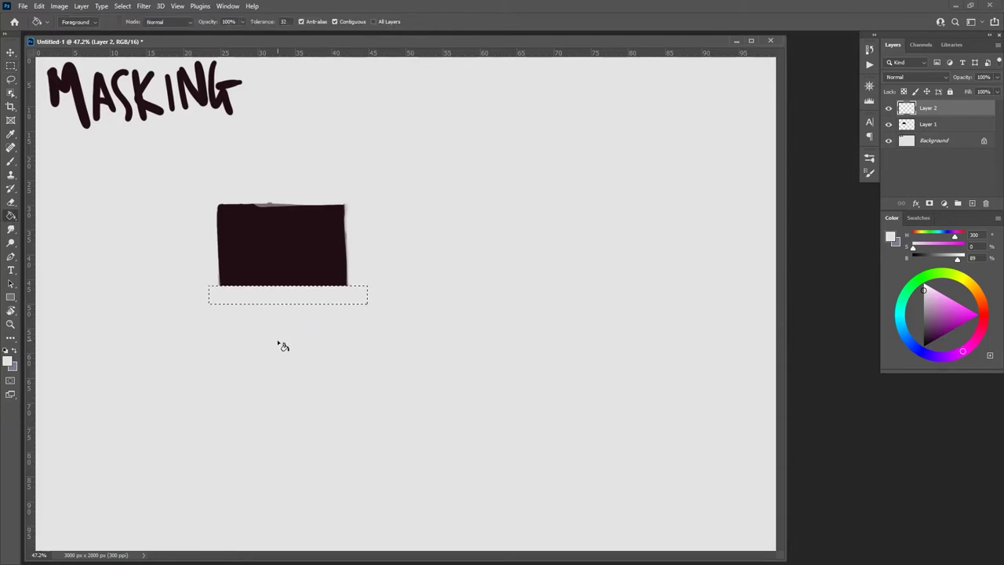
Step: Fill light-grey strips along the rectangle's right and top edges
{"action": "key", "text": "m"}
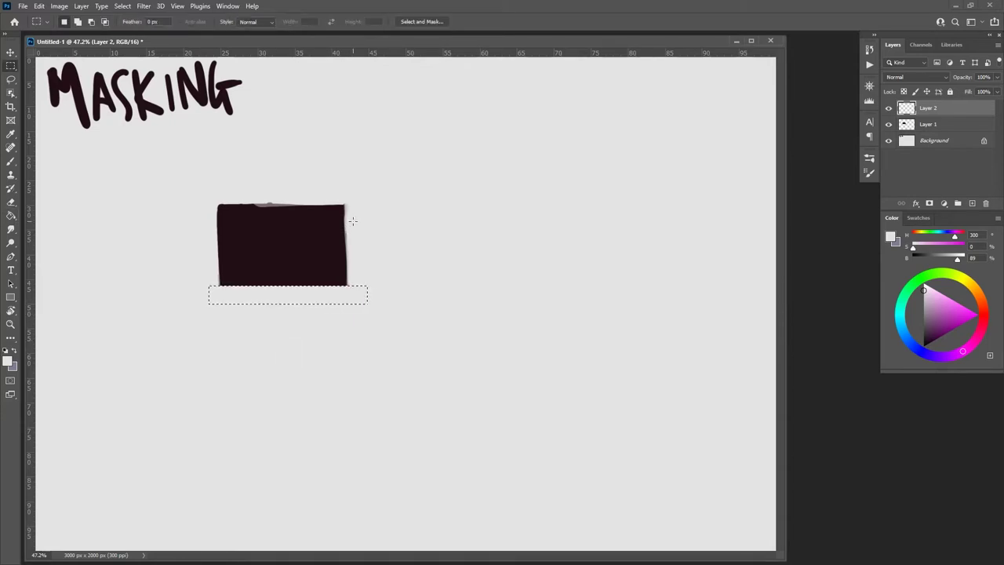
{"action": "left_click_drag", "start_coordinate": [342, 192], "coordinate": [378, 302]}
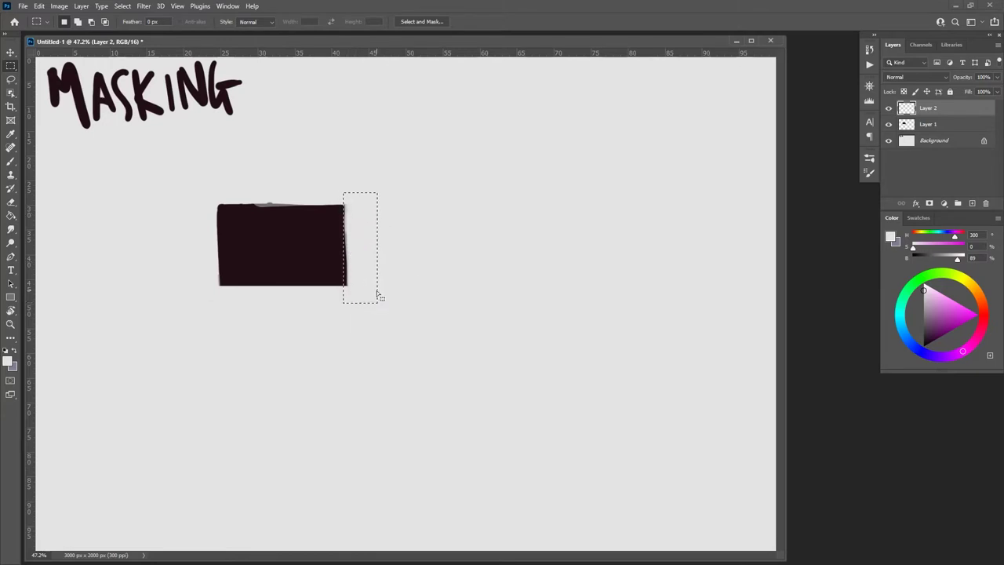
{"action": "key", "text": "g"}
{"action": "left_click", "coordinate": [358, 254]}
{"action": "key", "text": "m"}
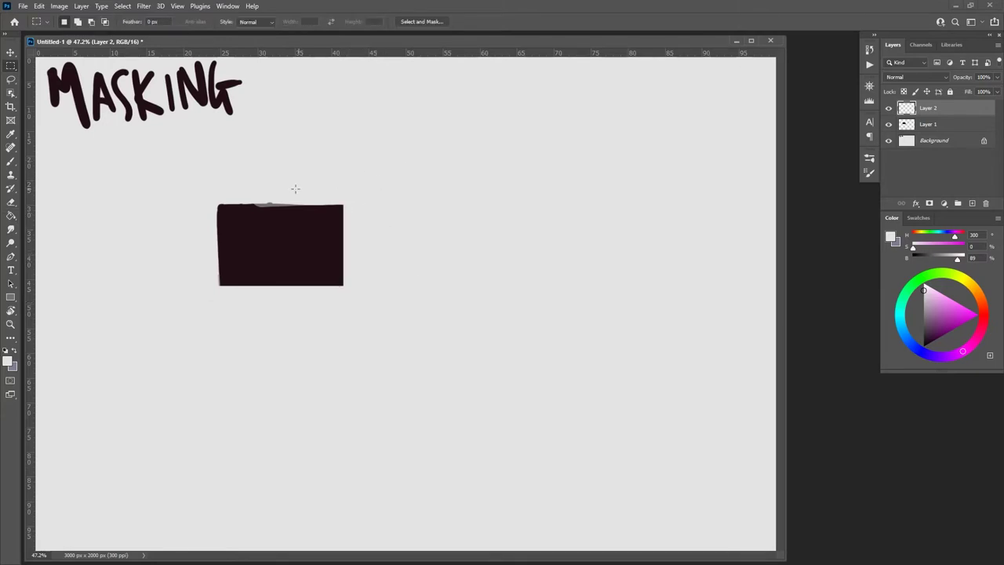
{"action": "left_click_drag", "start_coordinate": [206, 189], "coordinate": [356, 209]}
{"action": "key", "text": "g"}
{"action": "left_click", "coordinate": [328, 207]}
Step: Fill a light-grey strip over the rectangle's left edge and clear the selection
{"action": "key", "text": "m"}
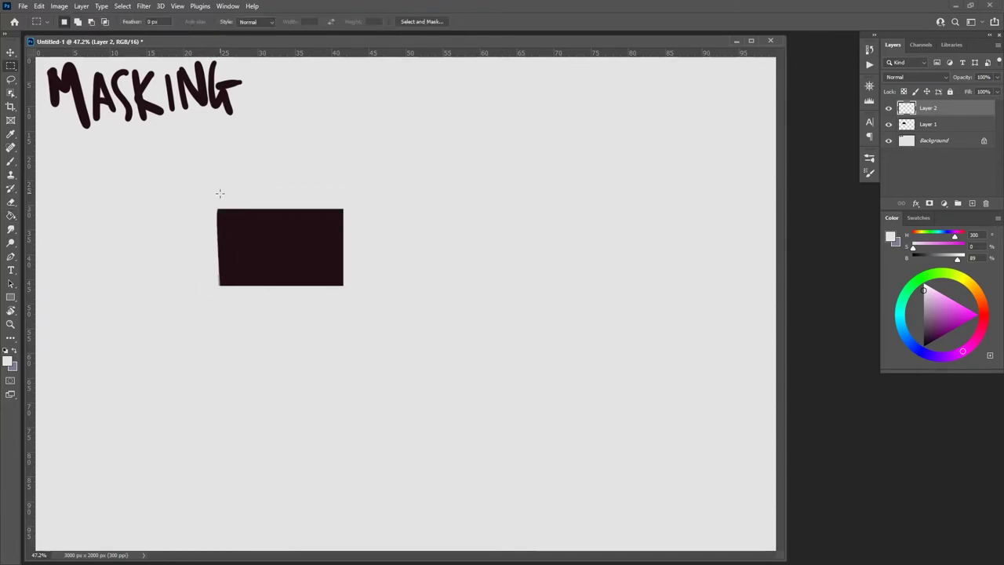
{"action": "left_click_drag", "start_coordinate": [217, 195], "coordinate": [198, 326]}
{"action": "left_click_drag", "start_coordinate": [197, 194], "coordinate": [222, 303]}
{"action": "key", "text": "g"}
{"action": "left_click", "coordinate": [218, 261]}
{"action": "key", "text": "m"}
{"action": "key", "text": "ctrl+d"}
{"action": "key", "text": "v"}
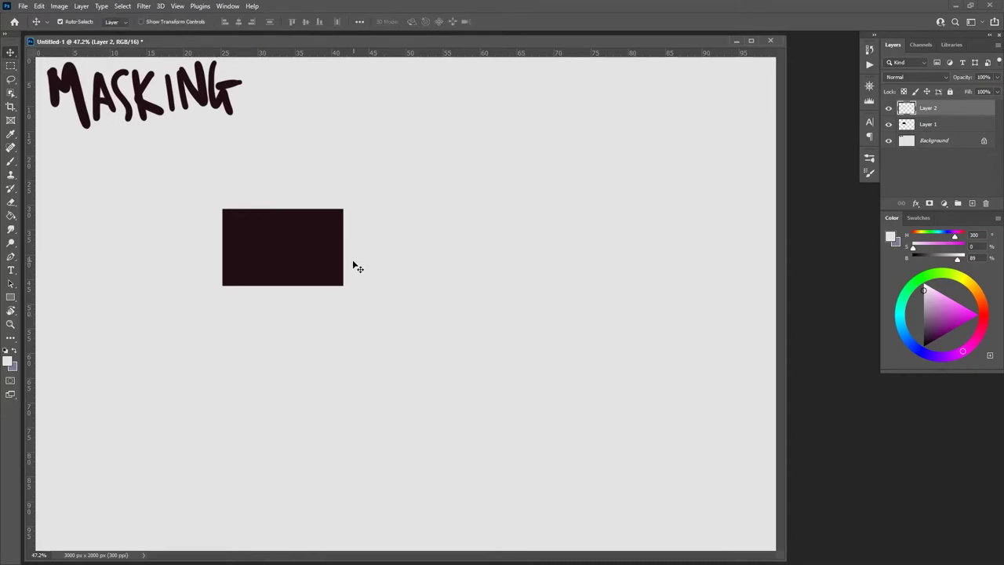
Step: Nudge the grey cleanup layer, lower its opacity to 54%, then delete Layer 2
{"action": "mouse_move", "coordinate": [353, 267]}
{"action": "left_mouse_down"}
{"action": "mouse_move", "coordinate": [386, 258]}
{"action": "mouse_move", "coordinate": [407, 274]}
{"action": "mouse_move", "coordinate": [365, 323]}
{"action": "mouse_move", "coordinate": [347, 262]}
{"action": "mouse_move", "coordinate": [363, 258]}
{"action": "mouse_move", "coordinate": [300, 298]}
{"action": "mouse_move", "coordinate": [277, 291]}
{"action": "mouse_move", "coordinate": [397, 256]}
{"action": "mouse_move", "coordinate": [397, 240]}
{"action": "mouse_move", "coordinate": [378, 237]}
{"action": "mouse_move", "coordinate": [310, 291]}
{"action": "mouse_move", "coordinate": [350, 253]}
{"action": "mouse_move", "coordinate": [341, 262]}
{"action": "left_mouse_up"}
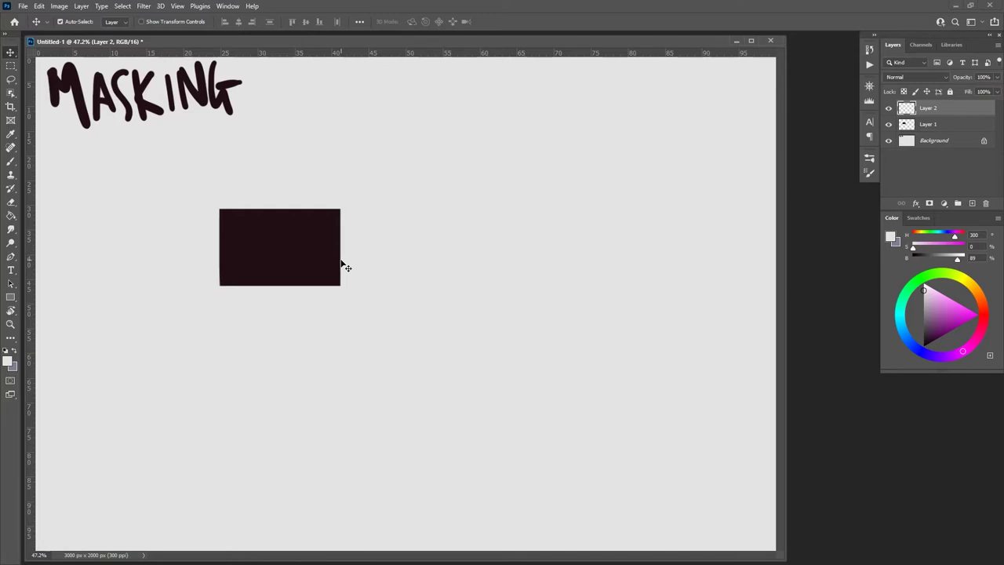
{"action": "left_click", "coordinate": [998, 79]}
{"action": "mouse_move", "coordinate": [978, 92]}
{"action": "left_mouse_down"}
{"action": "mouse_move", "coordinate": [953, 92]}
{"action": "mouse_move", "coordinate": [996, 92]}
{"action": "left_mouse_up"}
{"action": "left_click_drag", "start_coordinate": [920, 112], "coordinate": [984, 202]}
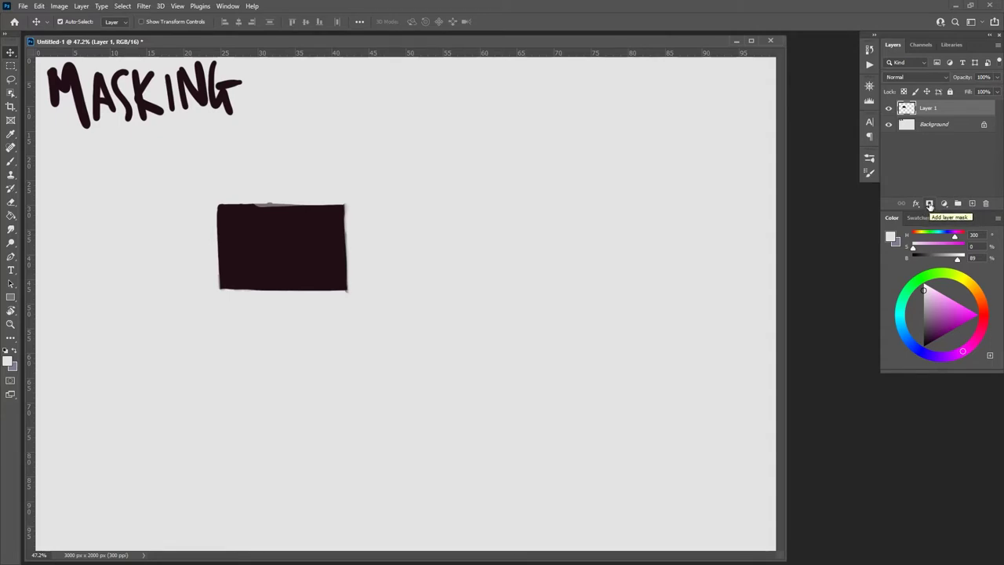
Step: Add a layer mask to Layer 1 and brush diagonal stripes across the whole rectangle
{"action": "left_click", "coordinate": [929, 204]}
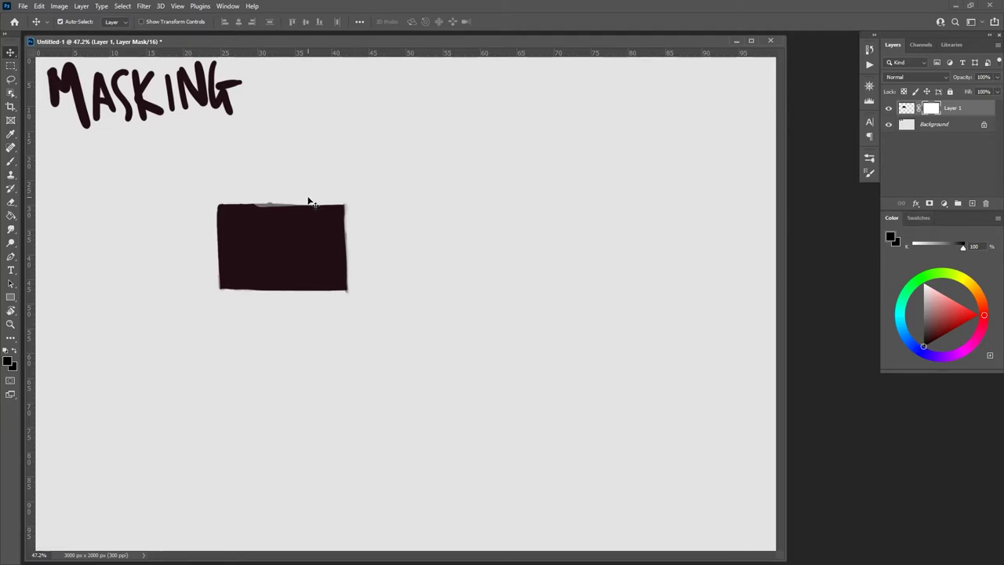
{"action": "key", "text": "b"}
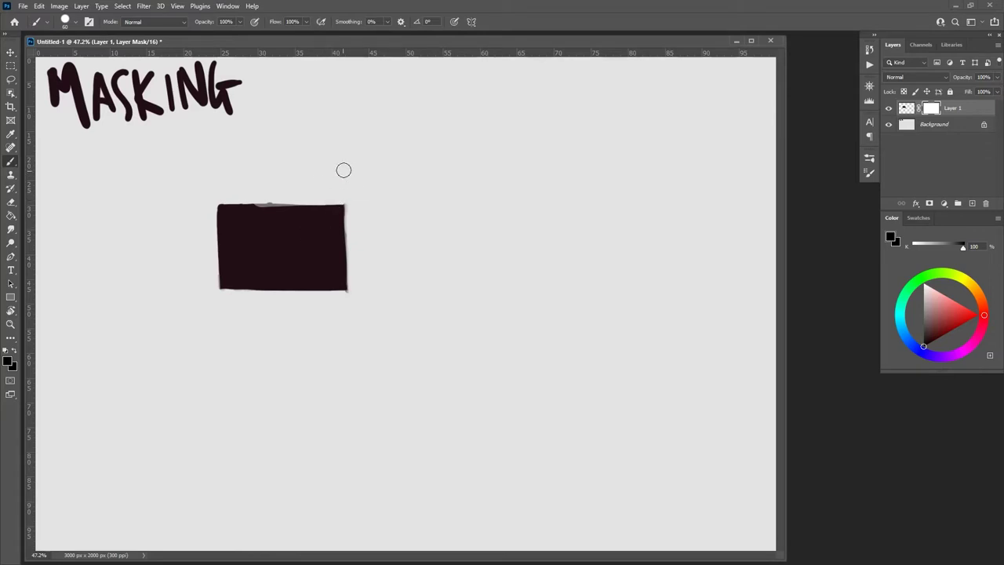
{"action": "left_click_drag", "start_coordinate": [331, 189], "coordinate": [267, 320]}
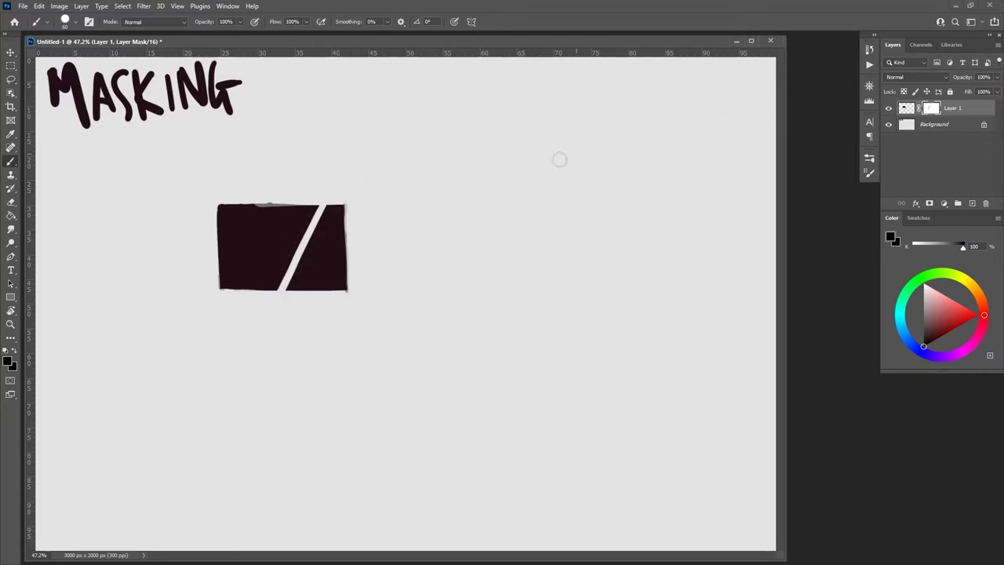
{"action": "left_click_drag", "start_coordinate": [321, 190], "coordinate": [273, 274]}
{"action": "mouse_move", "coordinate": [306, 191]}
{"action": "left_mouse_down"}
{"action": "mouse_move", "coordinate": [239, 305]}
{"action": "mouse_move", "coordinate": [251, 259]}
{"action": "mouse_move", "coordinate": [236, 285]}
{"action": "left_mouse_up"}
{"action": "mouse_move", "coordinate": [269, 185]}
{"action": "left_mouse_down"}
{"action": "mouse_move", "coordinate": [210, 308]}
{"action": "mouse_move", "coordinate": [233, 227]}
{"action": "mouse_move", "coordinate": [206, 284]}
{"action": "left_mouse_up"}
{"action": "left_click_drag", "start_coordinate": [240, 189], "coordinate": [210, 251]}
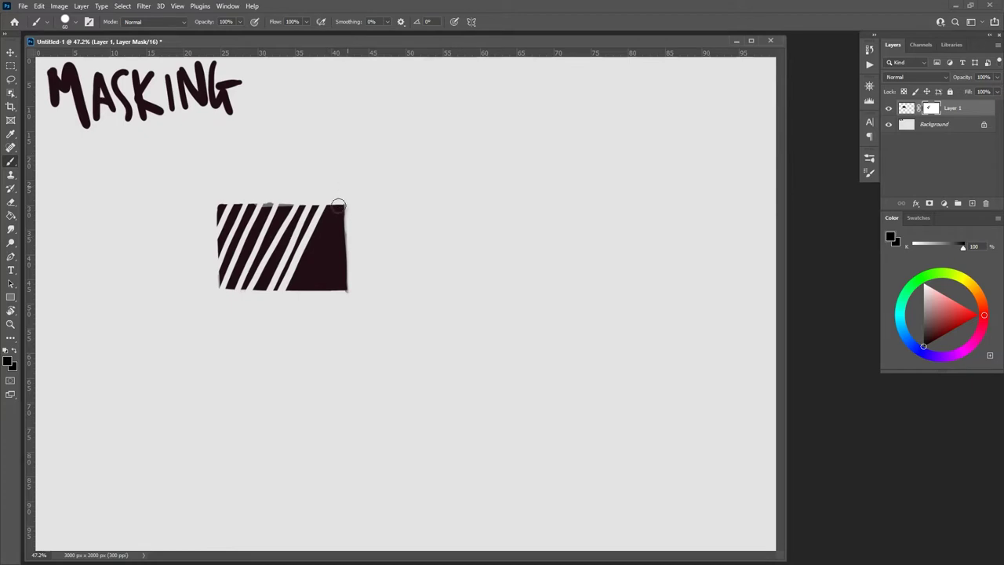
{"action": "mouse_move", "coordinate": [337, 203]}
{"action": "left_mouse_down"}
{"action": "mouse_move", "coordinate": [291, 316]}
{"action": "mouse_move", "coordinate": [320, 282]}
{"action": "left_mouse_up"}
{"action": "mouse_move", "coordinate": [349, 234]}
{"action": "left_mouse_down"}
{"action": "mouse_move", "coordinate": [318, 299]}
{"action": "mouse_move", "coordinate": [324, 319]}
{"action": "left_mouse_up"}
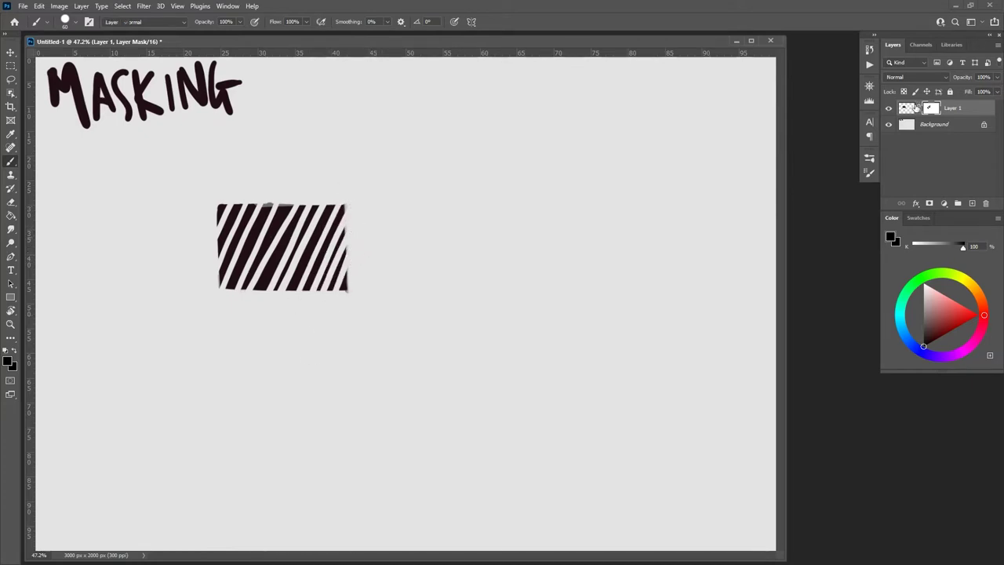
Step: Reposition the striped rectangle, unlink Layer 1 from its mask, and slide the artwork alone
{"action": "key", "text": "v"}
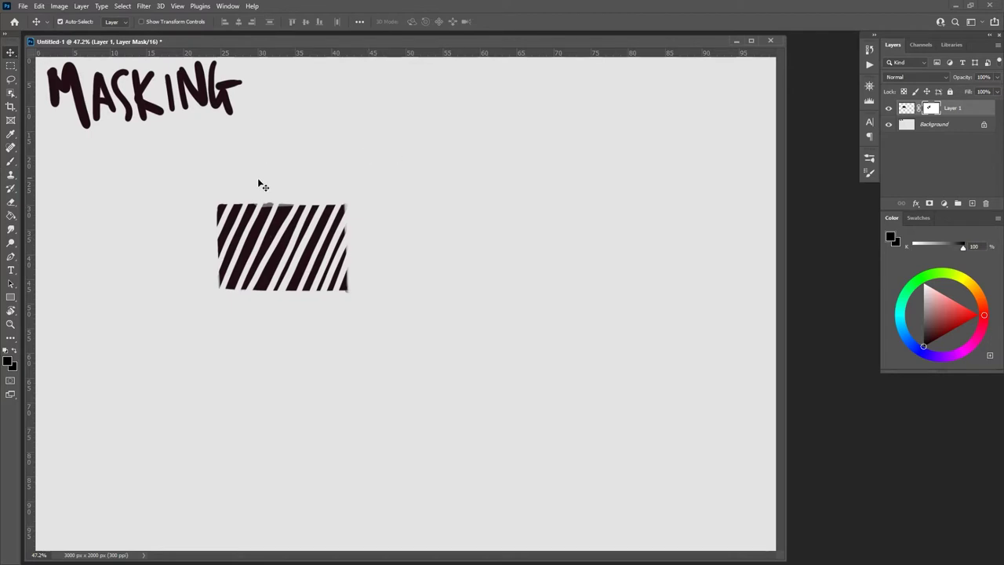
{"action": "left_click_drag", "start_coordinate": [240, 237], "coordinate": [251, 208]}
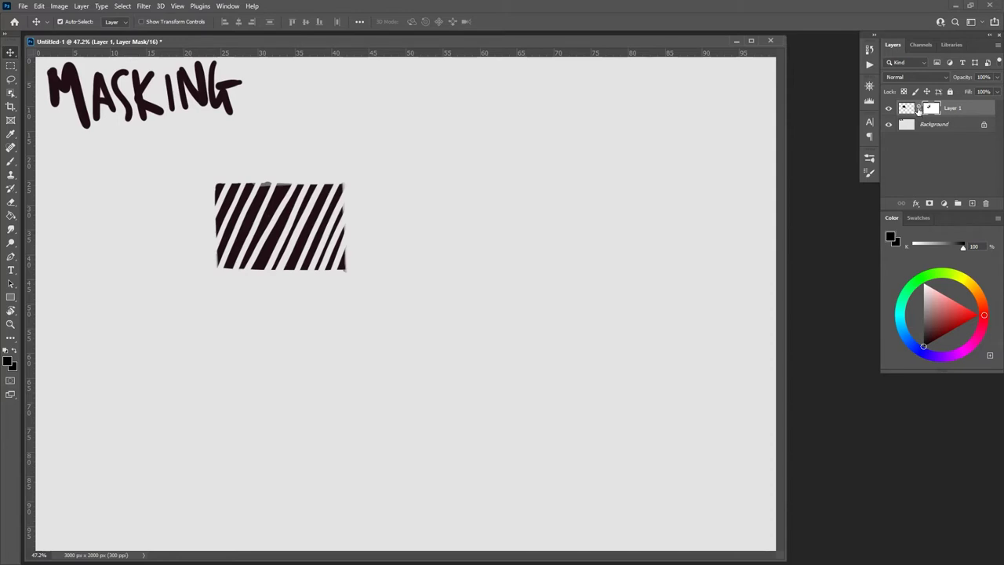
{"action": "left_click", "coordinate": [918, 109]}
{"action": "left_click_drag", "start_coordinate": [345, 259], "coordinate": [347, 230]}
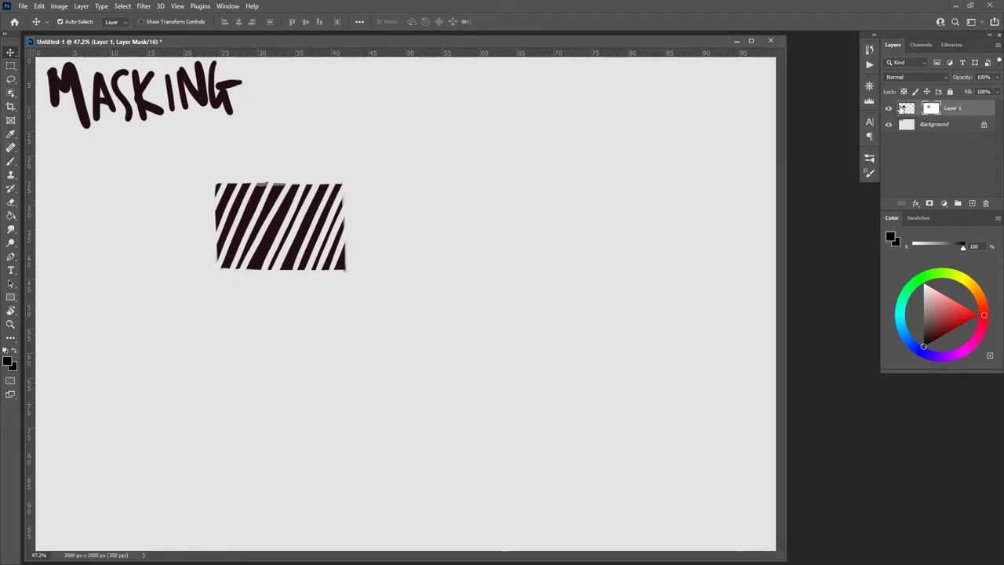
Step: Hide Layer 1, scribble a mauve patch below MASKING on a new layer, and give it a mask
{"action": "left_click", "coordinate": [889, 109]}
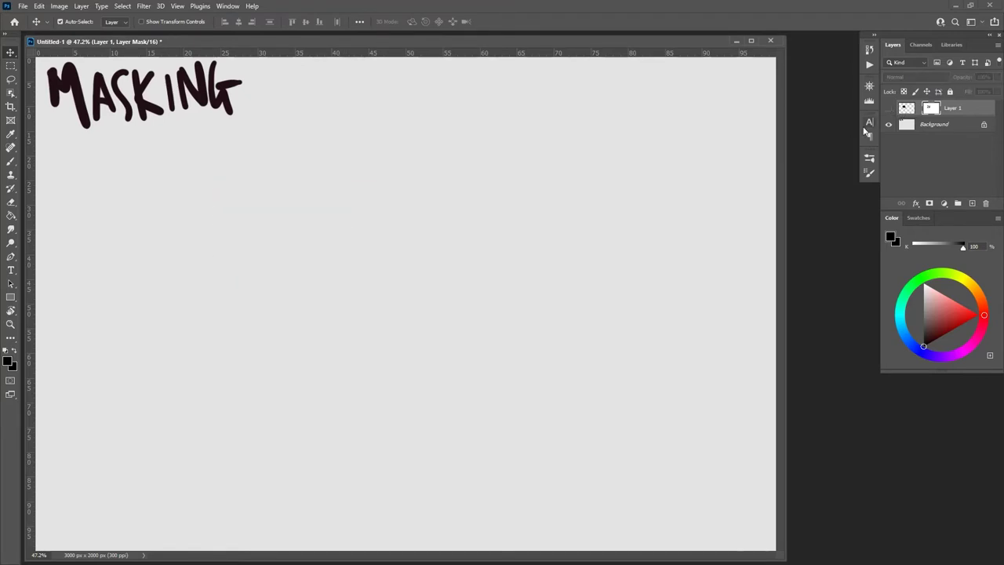
{"action": "left_click", "coordinate": [972, 203]}
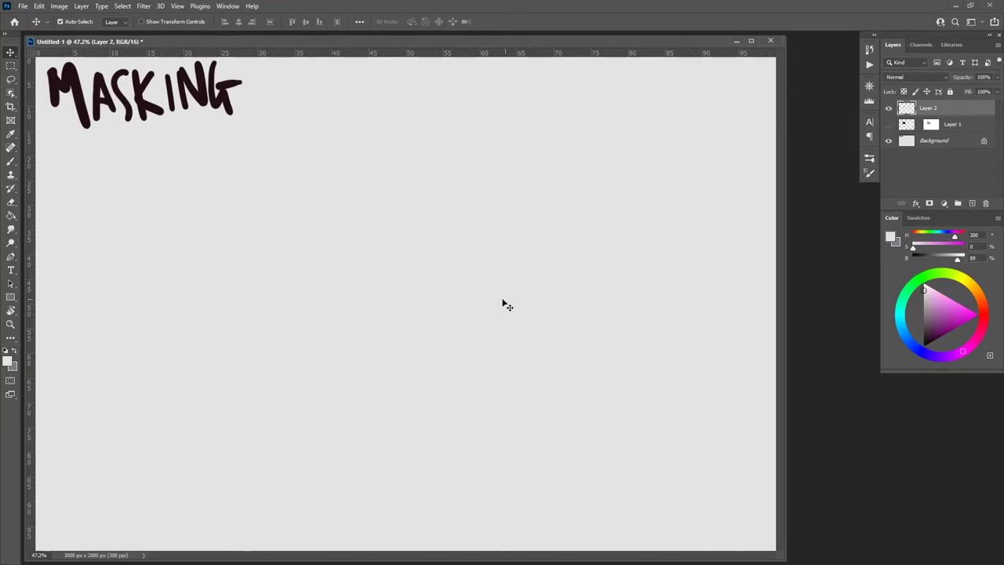
{"action": "key", "text": "b"}
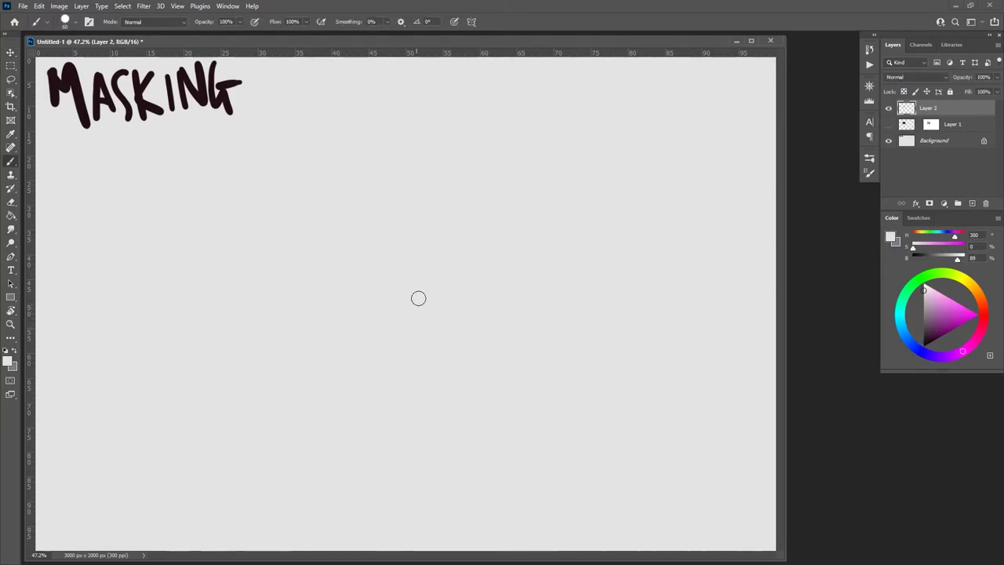
{"action": "left_click", "coordinate": [938, 313]}
{"action": "mouse_move", "coordinate": [232, 244]}
{"action": "left_mouse_down"}
{"action": "mouse_move", "coordinate": [208, 314]}
{"action": "mouse_move", "coordinate": [238, 337]}
{"action": "mouse_move", "coordinate": [269, 338]}
{"action": "mouse_move", "coordinate": [312, 273]}
{"action": "left_mouse_up"}
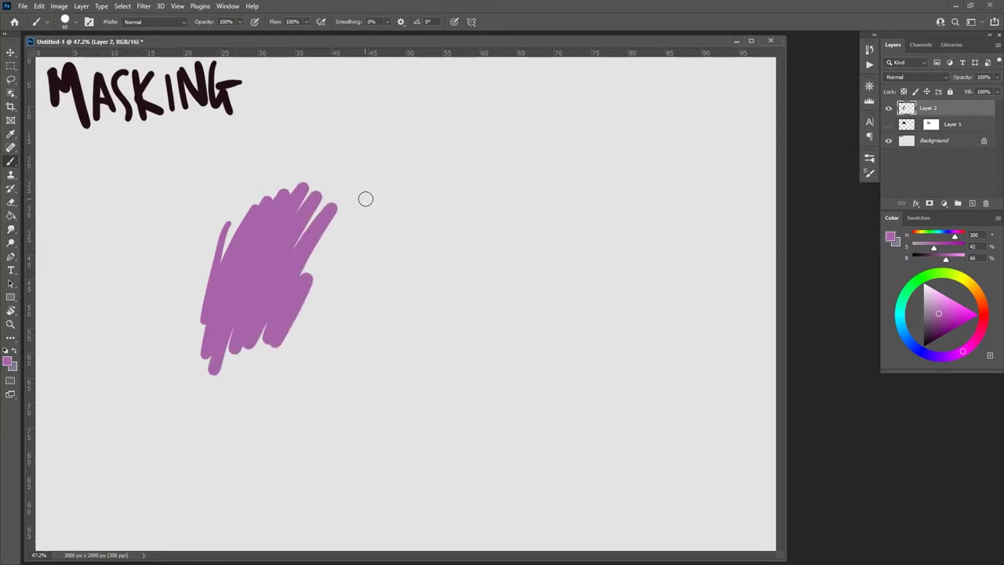
{"action": "mouse_move", "coordinate": [365, 199]}
{"action": "left_mouse_down"}
{"action": "mouse_move", "coordinate": [262, 236]}
{"action": "mouse_move", "coordinate": [271, 227]}
{"action": "mouse_move", "coordinate": [261, 262]}
{"action": "mouse_move", "coordinate": [300, 272]}
{"action": "mouse_move", "coordinate": [271, 375]}
{"action": "mouse_move", "coordinate": [345, 216]}
{"action": "mouse_move", "coordinate": [381, 208]}
{"action": "mouse_move", "coordinate": [357, 341]}
{"action": "left_mouse_up"}
{"action": "left_click_drag", "start_coordinate": [332, 243], "coordinate": [309, 211]}
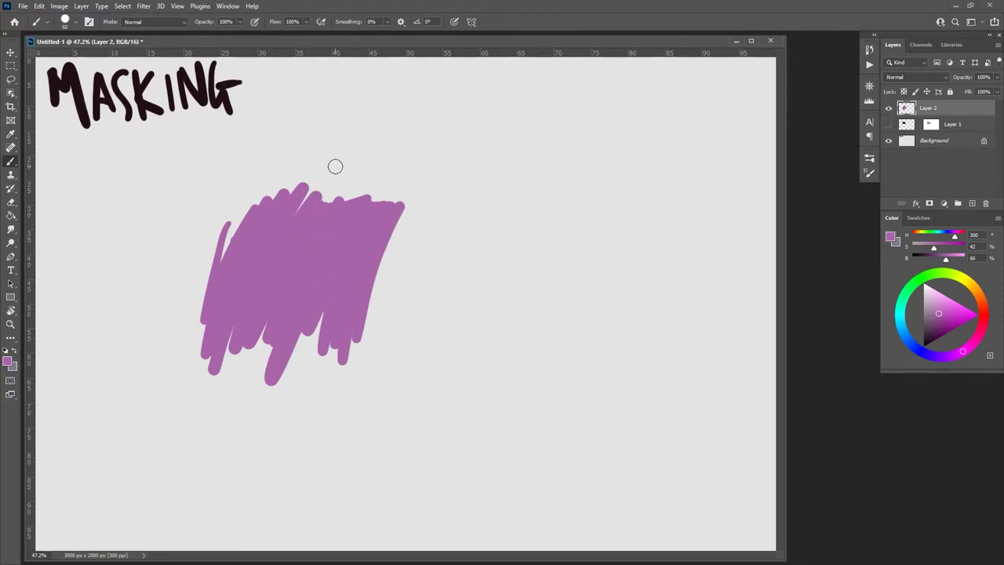
{"action": "left_click", "coordinate": [929, 202]}
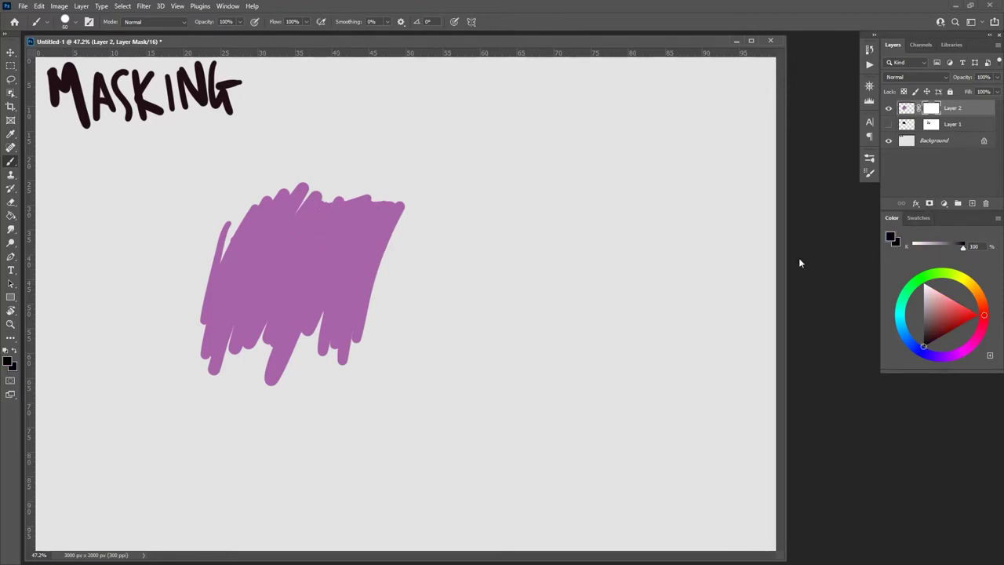
Step: Switch to the Splatter brush at 51% opacity
{"action": "left_click", "coordinate": [868, 157]}
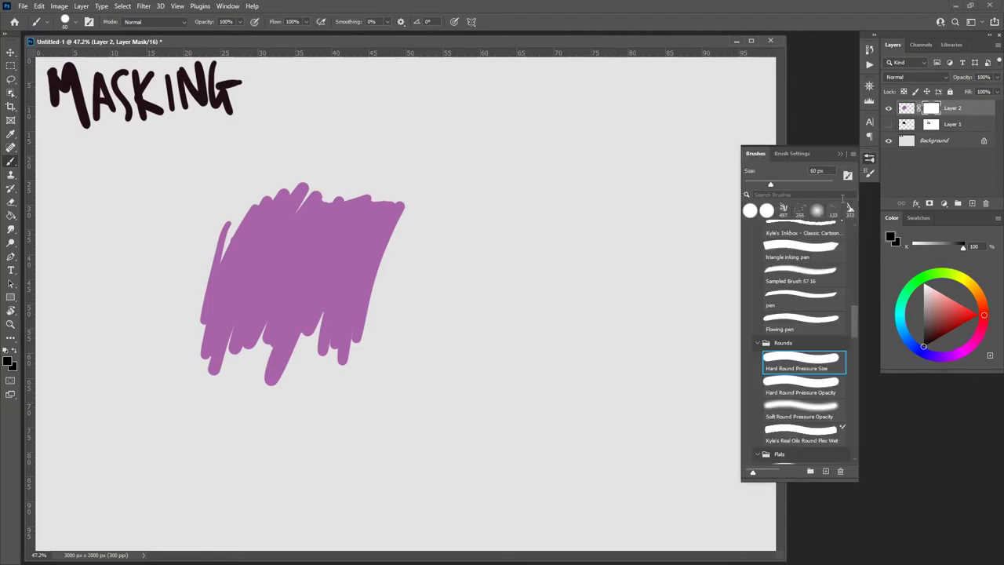
{"action": "mouse_move", "coordinate": [853, 314]}
{"action": "left_mouse_down"}
{"action": "mouse_move", "coordinate": [846, 356]}
{"action": "mouse_move", "coordinate": [824, 365]}
{"action": "left_mouse_up"}
{"action": "left_click", "coordinate": [768, 366]}
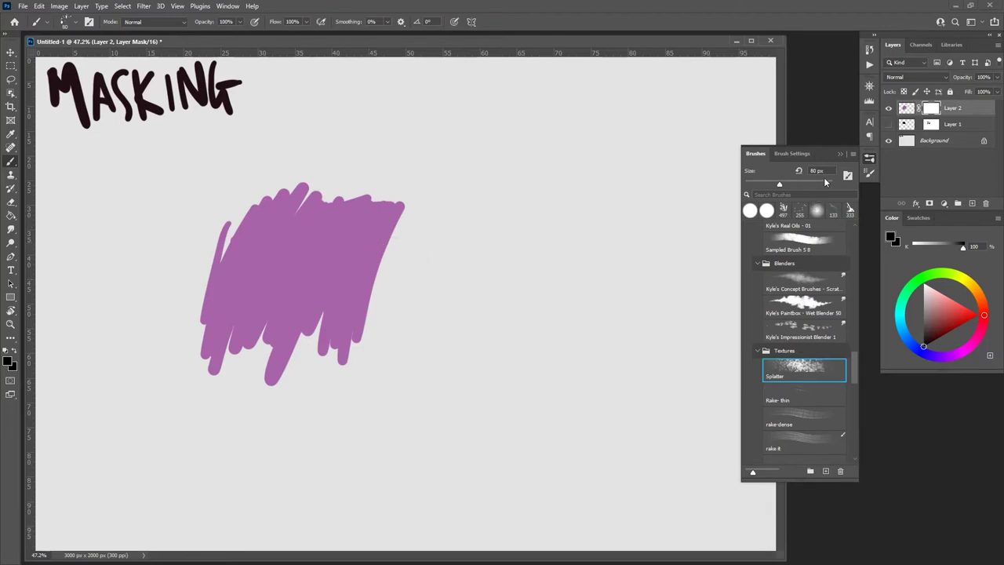
{"action": "left_click", "coordinate": [840, 153]}
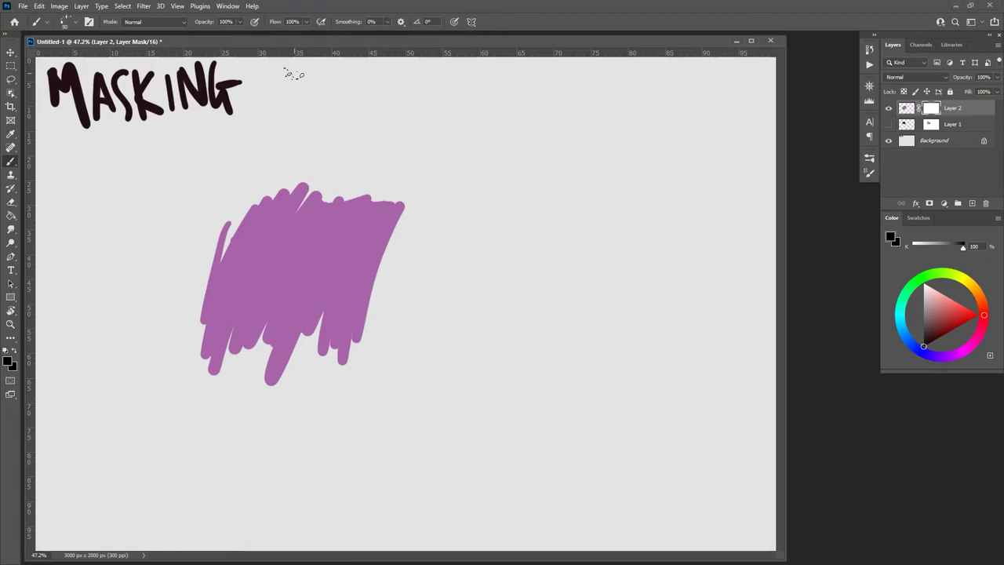
{"action": "left_click", "coordinate": [240, 22]}
{"action": "left_click", "coordinate": [361, 209]}
Step: Fade the mauve patch's right side through its mask, shift the mask, then hide Layer 2
{"action": "mouse_move", "coordinate": [379, 206]}
{"action": "left_mouse_down"}
{"action": "mouse_move", "coordinate": [328, 255]}
{"action": "mouse_move", "coordinate": [359, 250]}
{"action": "mouse_move", "coordinate": [350, 278]}
{"action": "mouse_move", "coordinate": [363, 308]}
{"action": "mouse_move", "coordinate": [288, 298]}
{"action": "mouse_move", "coordinate": [300, 265]}
{"action": "mouse_move", "coordinate": [296, 213]}
{"action": "mouse_move", "coordinate": [238, 262]}
{"action": "mouse_move", "coordinate": [237, 276]}
{"action": "mouse_move", "coordinate": [326, 186]}
{"action": "mouse_move", "coordinate": [261, 322]}
{"action": "mouse_move", "coordinate": [219, 337]}
{"action": "left_mouse_up"}
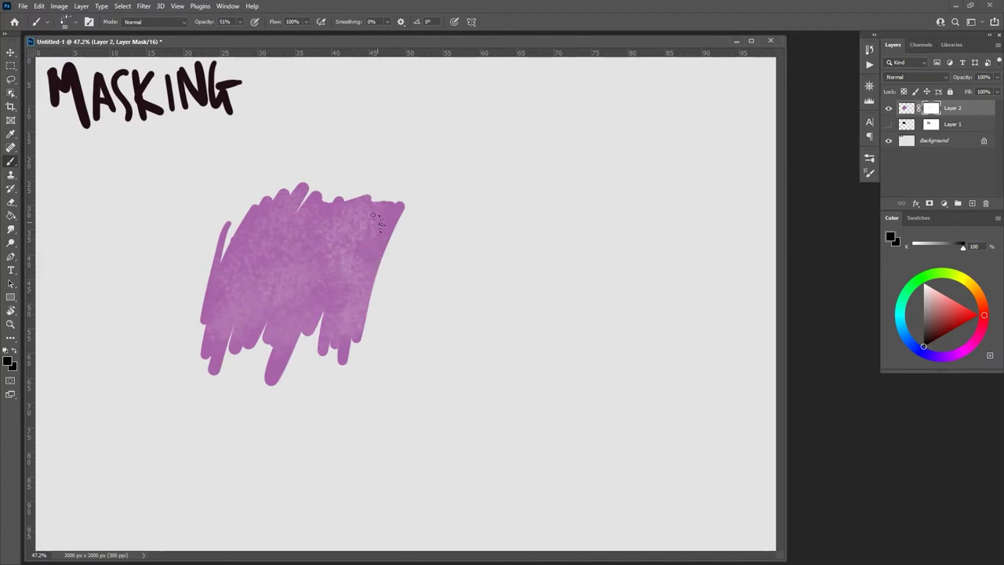
{"action": "mouse_move", "coordinate": [403, 190]}
{"action": "left_mouse_down"}
{"action": "mouse_move", "coordinate": [402, 222]}
{"action": "mouse_move", "coordinate": [345, 292]}
{"action": "mouse_move", "coordinate": [398, 262]}
{"action": "mouse_move", "coordinate": [396, 271]}
{"action": "mouse_move", "coordinate": [375, 264]}
{"action": "left_mouse_up"}
{"action": "mouse_move", "coordinate": [325, 320]}
{"action": "left_mouse_down"}
{"action": "mouse_move", "coordinate": [382, 307]}
{"action": "mouse_move", "coordinate": [332, 359]}
{"action": "mouse_move", "coordinate": [345, 297]}
{"action": "mouse_move", "coordinate": [319, 290]}
{"action": "mouse_move", "coordinate": [259, 317]}
{"action": "mouse_move", "coordinate": [210, 317]}
{"action": "mouse_move", "coordinate": [341, 342]}
{"action": "mouse_move", "coordinate": [354, 323]}
{"action": "mouse_move", "coordinate": [365, 276]}
{"action": "left_mouse_up"}
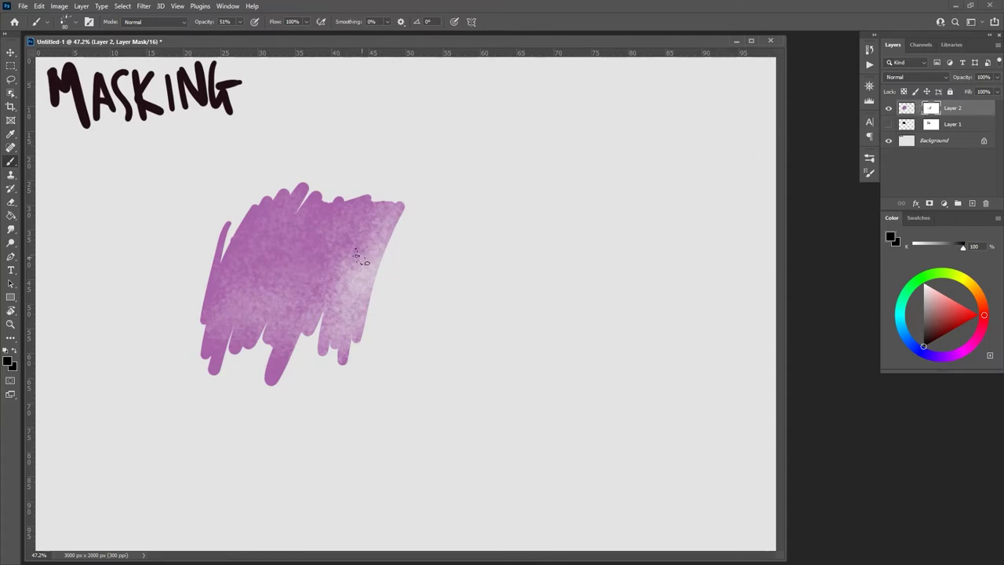
{"action": "key", "text": "v"}
{"action": "left_click_drag", "start_coordinate": [360, 261], "coordinate": [334, 270]}
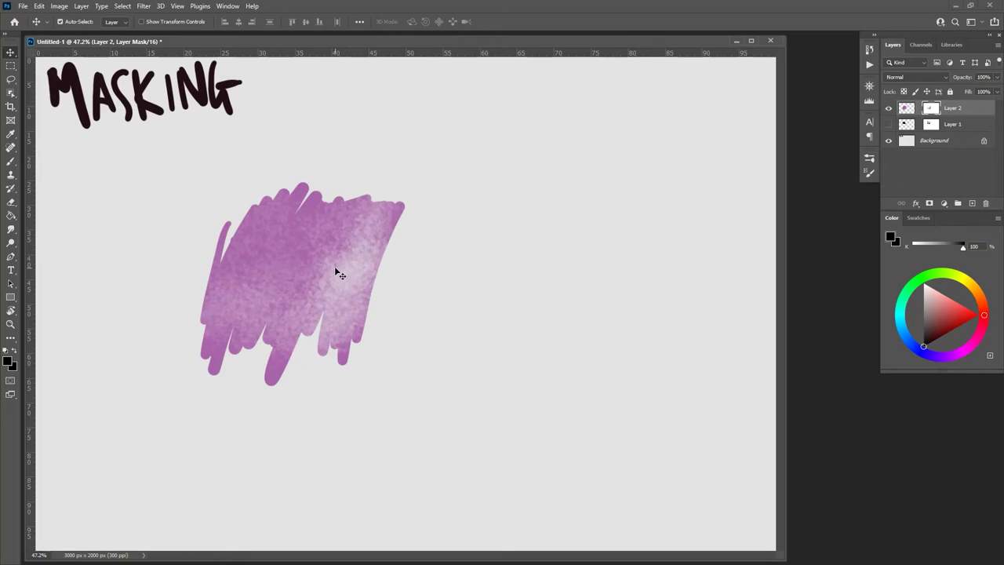
{"action": "left_click", "coordinate": [888, 109]}
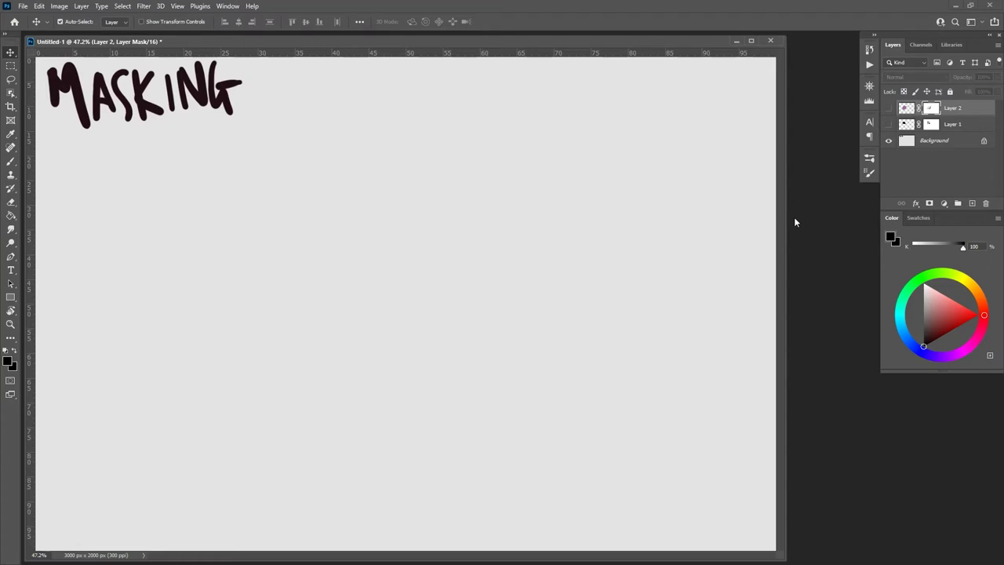
Step: Paint a dense soft pink blob near the canvas centre on a new Layer 3
{"action": "left_click", "coordinate": [971, 204]}
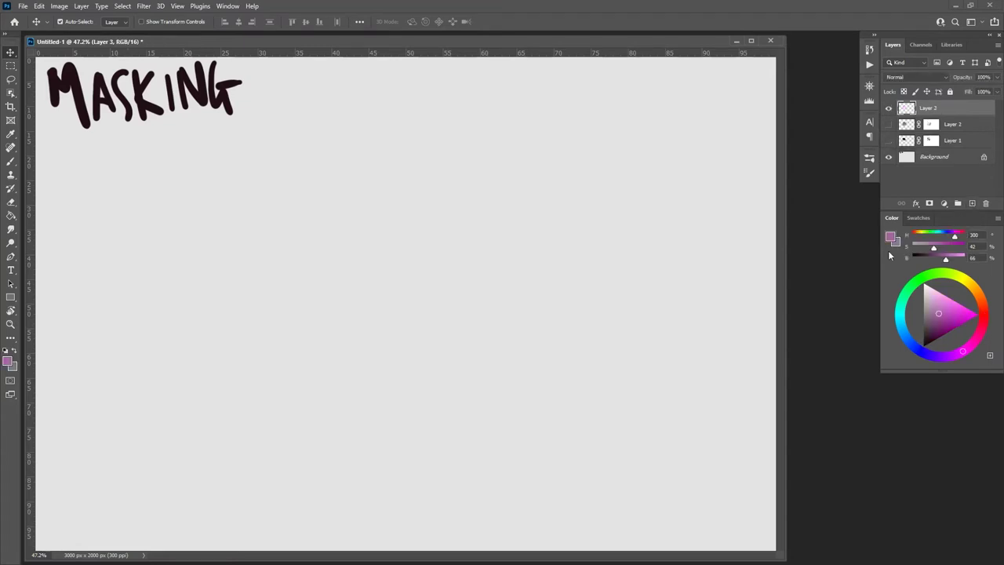
{"action": "key", "text": "b"}
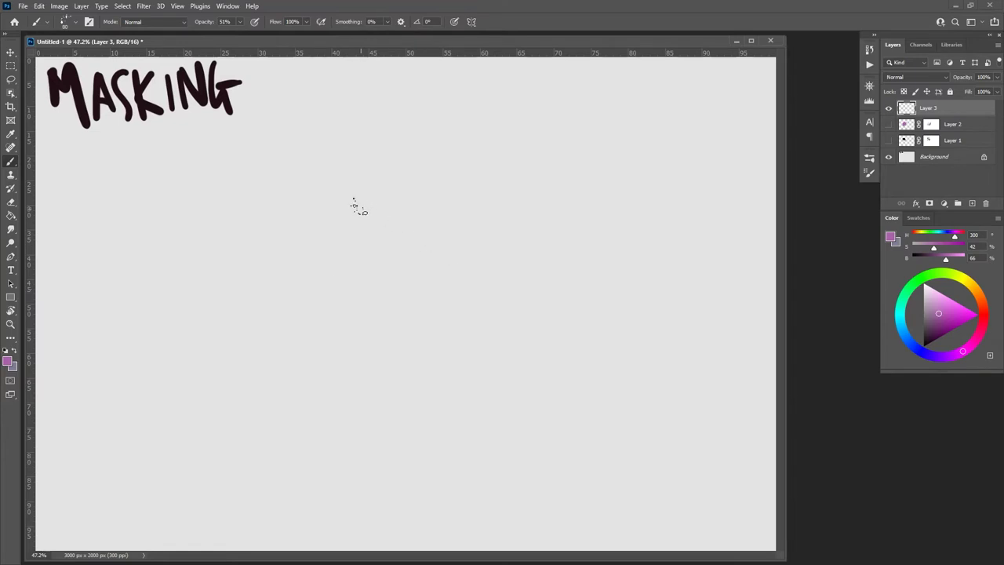
{"action": "mouse_move", "coordinate": [354, 206]}
{"action": "left_mouse_down"}
{"action": "mouse_move", "coordinate": [321, 280]}
{"action": "mouse_move", "coordinate": [343, 234]}
{"action": "mouse_move", "coordinate": [314, 330]}
{"action": "mouse_move", "coordinate": [329, 348]}
{"action": "mouse_move", "coordinate": [306, 336]}
{"action": "mouse_move", "coordinate": [358, 287]}
{"action": "mouse_move", "coordinate": [385, 306]}
{"action": "mouse_move", "coordinate": [358, 341]}
{"action": "left_mouse_up"}
{"action": "left_click_drag", "start_coordinate": [387, 251], "coordinate": [335, 288]}
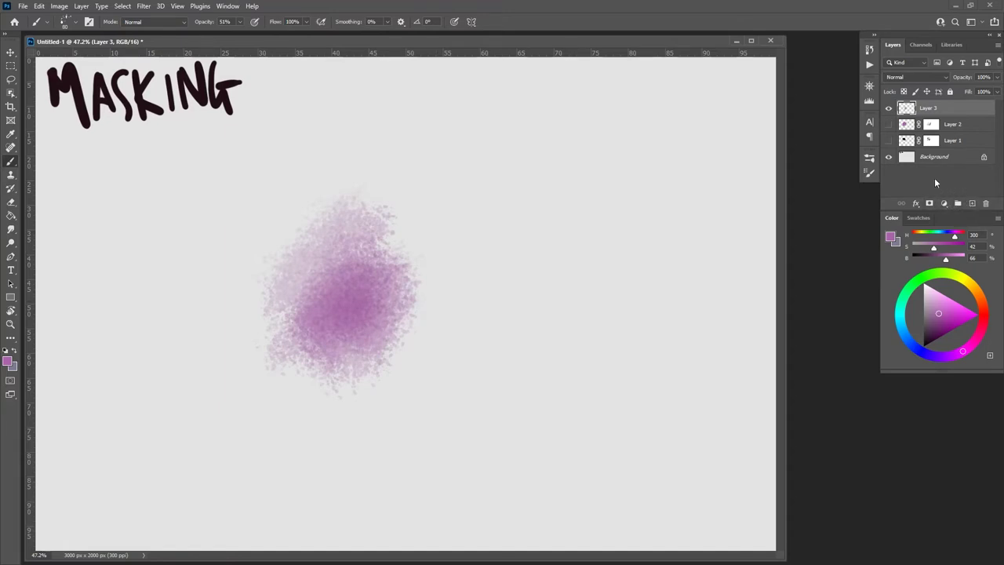
Step: Lock Layer 3's transparent pixels and switch to the Hard Round Pressure Size brush in olive
{"action": "left_click", "coordinate": [903, 92]}
{"action": "left_click", "coordinate": [869, 157]}
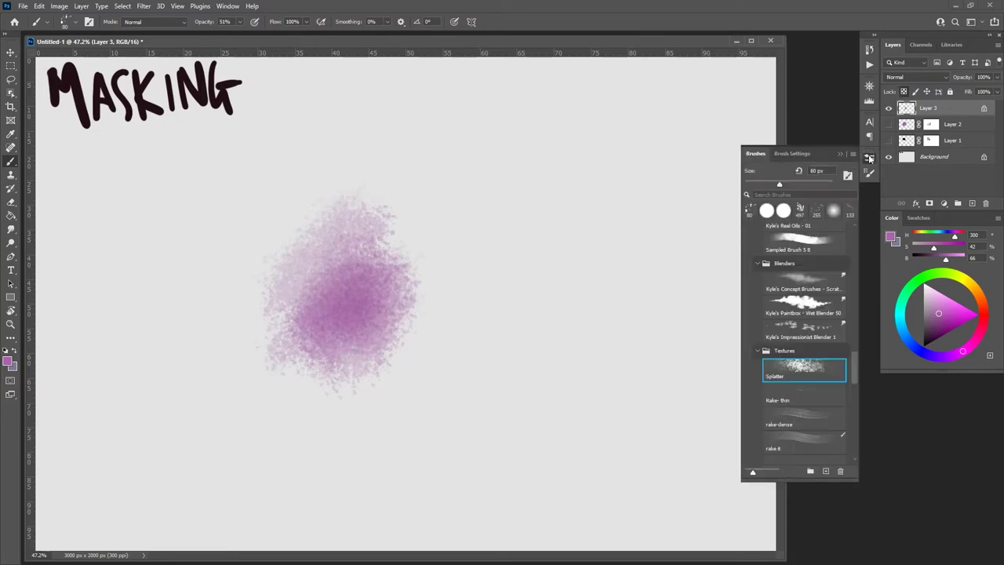
{"action": "left_click", "coordinate": [768, 211]}
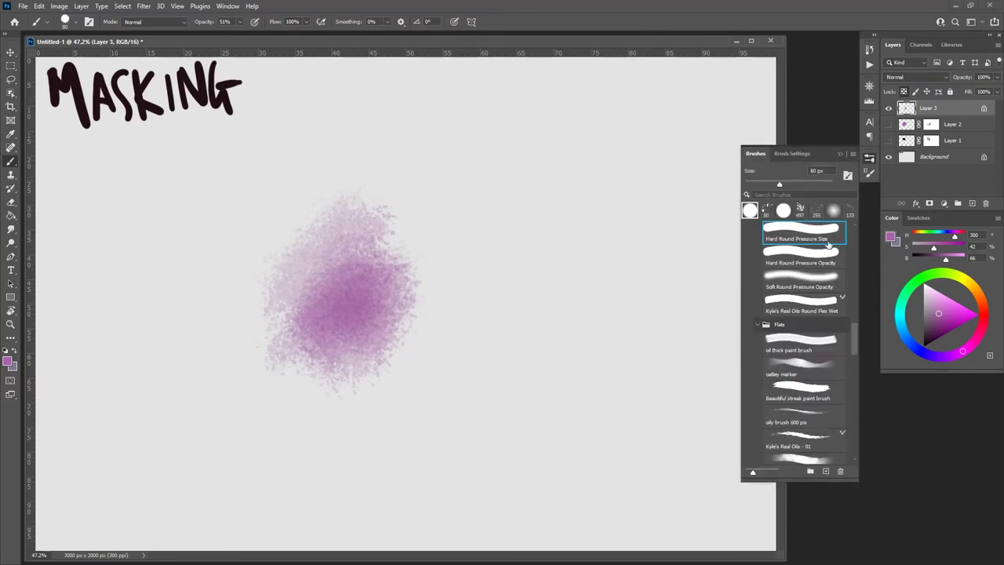
{"action": "left_click", "coordinate": [840, 155]}
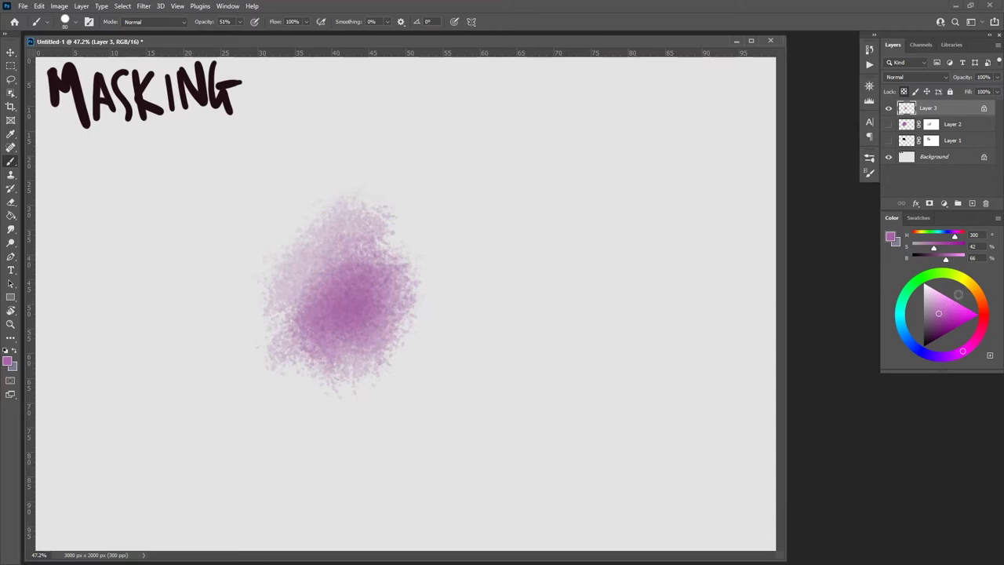
{"action": "mouse_move", "coordinate": [980, 325]}
{"action": "left_mouse_down"}
{"action": "mouse_move", "coordinate": [961, 280]}
{"action": "mouse_move", "coordinate": [938, 324]}
{"action": "left_mouse_up"}
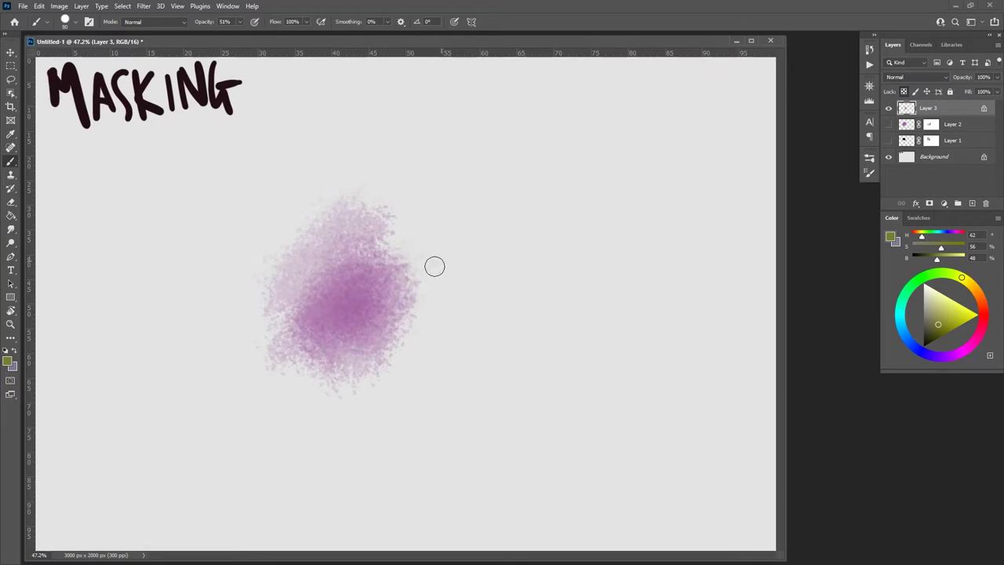
Step: Paint olive across the blob, then hide Layer 3 and add an empty Layer 4
{"action": "mouse_move", "coordinate": [412, 298]}
{"action": "left_mouse_down"}
{"action": "mouse_move", "coordinate": [468, 270]}
{"action": "mouse_move", "coordinate": [358, 341]}
{"action": "mouse_move", "coordinate": [432, 299]}
{"action": "mouse_move", "coordinate": [346, 355]}
{"action": "left_mouse_up"}
{"action": "mouse_move", "coordinate": [412, 317]}
{"action": "left_mouse_down"}
{"action": "mouse_move", "coordinate": [379, 372]}
{"action": "mouse_move", "coordinate": [334, 390]}
{"action": "mouse_move", "coordinate": [410, 335]}
{"action": "mouse_move", "coordinate": [375, 388]}
{"action": "left_mouse_up"}
{"action": "mouse_move", "coordinate": [377, 329]}
{"action": "left_mouse_down"}
{"action": "mouse_move", "coordinate": [381, 305]}
{"action": "mouse_move", "coordinate": [406, 278]}
{"action": "left_mouse_up"}
{"action": "mouse_move", "coordinate": [454, 242]}
{"action": "left_mouse_down"}
{"action": "mouse_move", "coordinate": [387, 276]}
{"action": "mouse_move", "coordinate": [384, 254]}
{"action": "mouse_move", "coordinate": [353, 238]}
{"action": "mouse_move", "coordinate": [353, 193]}
{"action": "left_mouse_up"}
{"action": "mouse_move", "coordinate": [271, 307]}
{"action": "left_mouse_down"}
{"action": "mouse_move", "coordinate": [298, 247]}
{"action": "mouse_move", "coordinate": [305, 326]}
{"action": "mouse_move", "coordinate": [373, 261]}
{"action": "mouse_move", "coordinate": [383, 273]}
{"action": "mouse_move", "coordinate": [377, 298]}
{"action": "left_mouse_up"}
{"action": "mouse_move", "coordinate": [381, 275]}
{"action": "left_mouse_down"}
{"action": "mouse_move", "coordinate": [375, 325]}
{"action": "mouse_move", "coordinate": [360, 327]}
{"action": "mouse_move", "coordinate": [403, 295]}
{"action": "mouse_move", "coordinate": [382, 274]}
{"action": "mouse_move", "coordinate": [403, 305]}
{"action": "left_mouse_up"}
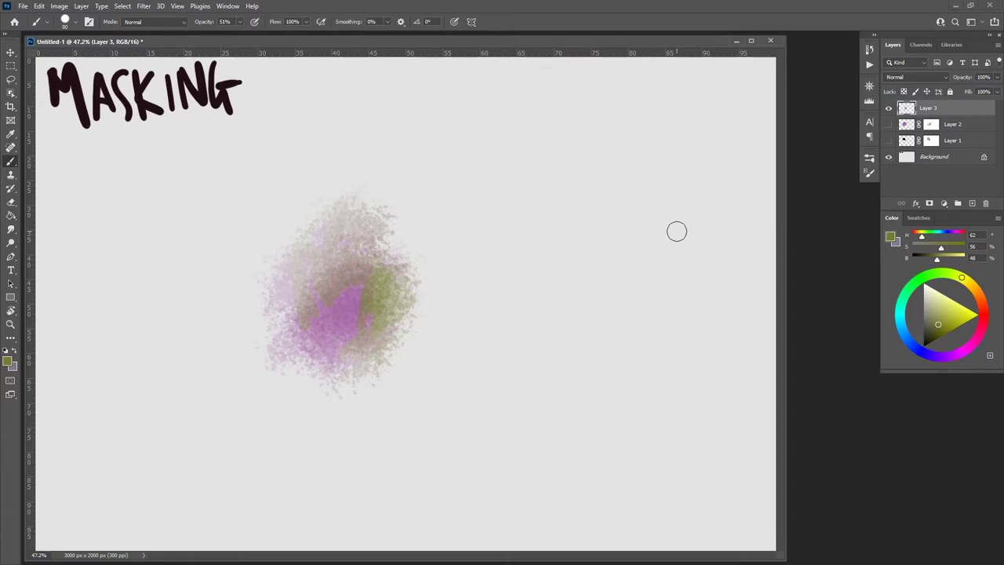
{"action": "mouse_move", "coordinate": [401, 244]}
{"action": "left_mouse_down"}
{"action": "mouse_move", "coordinate": [429, 282]}
{"action": "mouse_move", "coordinate": [413, 303]}
{"action": "mouse_move", "coordinate": [408, 352]}
{"action": "mouse_move", "coordinate": [401, 326]}
{"action": "mouse_move", "coordinate": [395, 344]}
{"action": "mouse_move", "coordinate": [428, 328]}
{"action": "mouse_move", "coordinate": [397, 326]}
{"action": "mouse_move", "coordinate": [381, 355]}
{"action": "mouse_move", "coordinate": [423, 338]}
{"action": "left_mouse_up"}
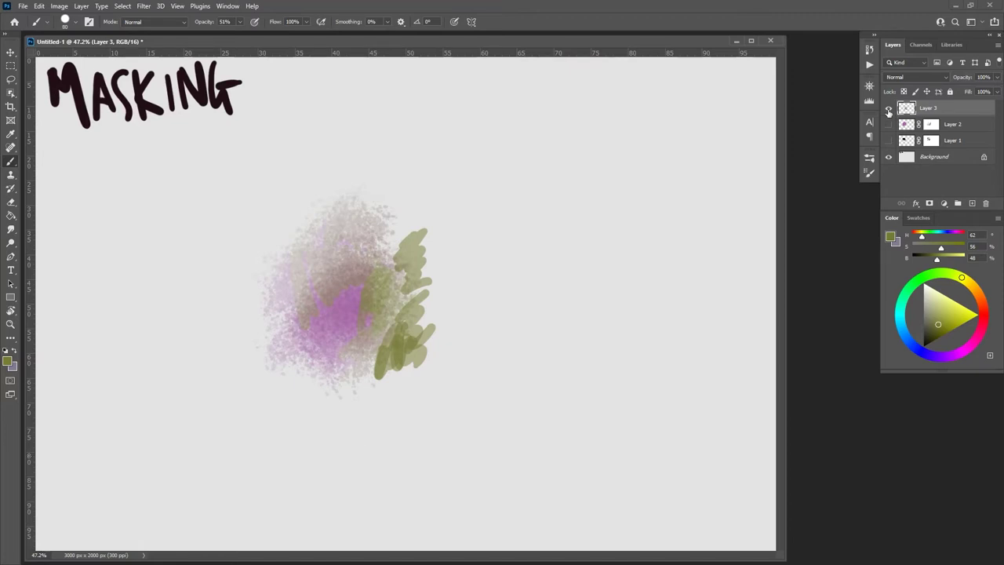
{"action": "left_click", "coordinate": [888, 109]}
{"action": "left_click", "coordinate": [973, 204]}
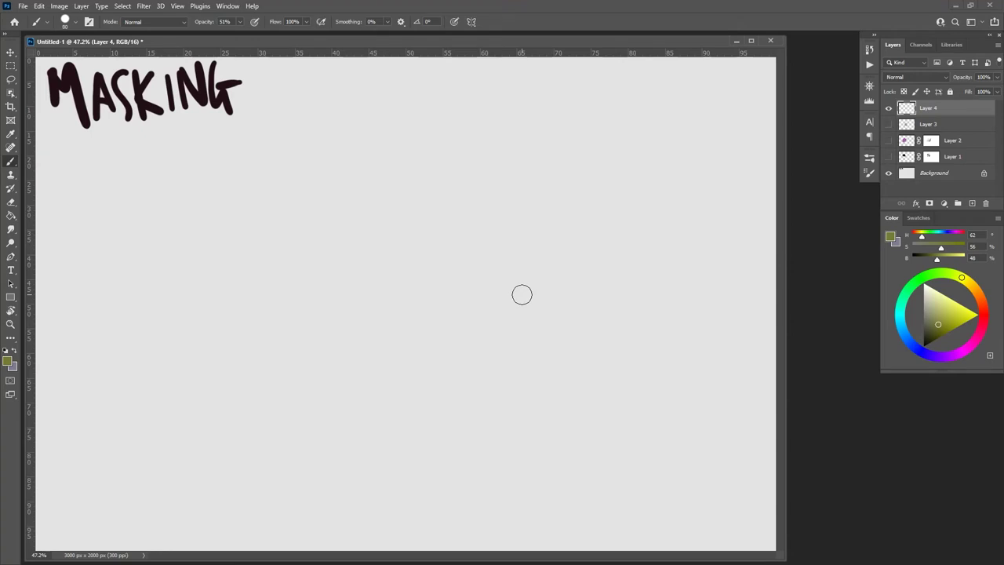
Step: Draw an olive box outline and scribble angular and horizontal strokes in and around it
{"action": "left_click", "coordinate": [311, 232]}
{"action": "left_click_drag", "start_coordinate": [305, 216], "coordinate": [306, 294]}
{"action": "mouse_move", "coordinate": [298, 214]}
{"action": "left_mouse_down"}
{"action": "mouse_move", "coordinate": [403, 244]}
{"action": "mouse_move", "coordinate": [404, 305]}
{"action": "left_mouse_up"}
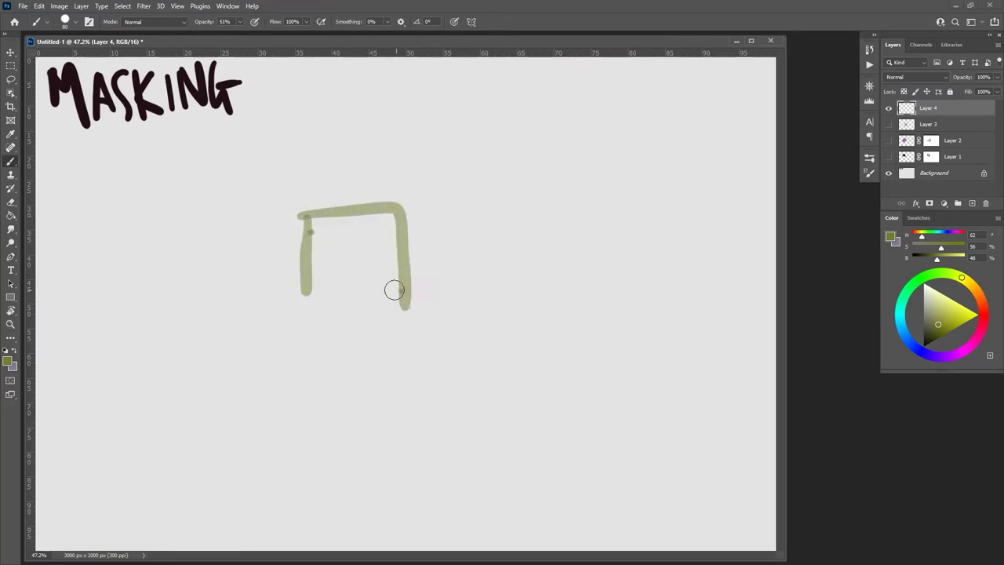
{"action": "left_click_drag", "start_coordinate": [282, 311], "coordinate": [412, 280]}
{"action": "mouse_move", "coordinate": [314, 251]}
{"action": "left_mouse_down"}
{"action": "mouse_move", "coordinate": [318, 303]}
{"action": "mouse_move", "coordinate": [328, 286]}
{"action": "mouse_move", "coordinate": [487, 239]}
{"action": "mouse_move", "coordinate": [423, 318]}
{"action": "mouse_move", "coordinate": [344, 319]}
{"action": "mouse_move", "coordinate": [453, 296]}
{"action": "left_mouse_up"}
{"action": "mouse_move", "coordinate": [448, 240]}
{"action": "left_mouse_down"}
{"action": "mouse_move", "coordinate": [432, 200]}
{"action": "mouse_move", "coordinate": [434, 223]}
{"action": "mouse_move", "coordinate": [481, 234]}
{"action": "mouse_move", "coordinate": [430, 277]}
{"action": "mouse_move", "coordinate": [409, 356]}
{"action": "mouse_move", "coordinate": [432, 367]}
{"action": "mouse_move", "coordinate": [468, 313]}
{"action": "mouse_move", "coordinate": [430, 237]}
{"action": "mouse_move", "coordinate": [463, 266]}
{"action": "mouse_move", "coordinate": [483, 256]}
{"action": "mouse_move", "coordinate": [505, 267]}
{"action": "mouse_move", "coordinate": [517, 294]}
{"action": "left_mouse_up"}
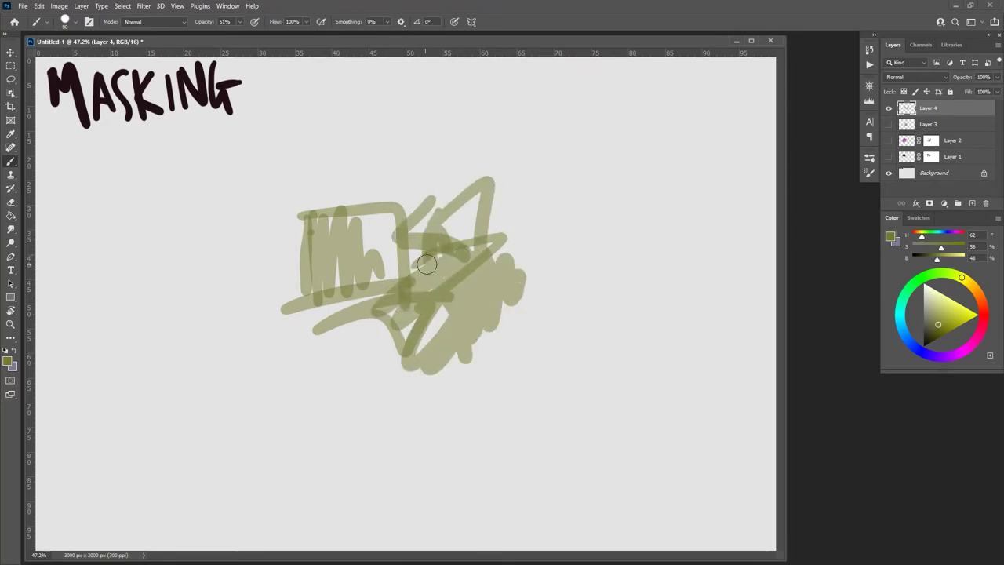
{"action": "left_click_drag", "start_coordinate": [385, 217], "coordinate": [340, 261]}
{"action": "mouse_move", "coordinate": [432, 214]}
{"action": "left_mouse_down"}
{"action": "mouse_move", "coordinate": [391, 262]}
{"action": "mouse_move", "coordinate": [424, 256]}
{"action": "mouse_move", "coordinate": [448, 236]}
{"action": "mouse_move", "coordinate": [458, 291]}
{"action": "mouse_move", "coordinate": [486, 262]}
{"action": "mouse_move", "coordinate": [486, 293]}
{"action": "mouse_move", "coordinate": [439, 223]}
{"action": "mouse_move", "coordinate": [372, 240]}
{"action": "mouse_move", "coordinate": [347, 224]}
{"action": "mouse_move", "coordinate": [377, 217]}
{"action": "mouse_move", "coordinate": [352, 276]}
{"action": "mouse_move", "coordinate": [363, 316]}
{"action": "mouse_move", "coordinate": [392, 314]}
{"action": "mouse_move", "coordinate": [424, 350]}
{"action": "mouse_move", "coordinate": [443, 354]}
{"action": "mouse_move", "coordinate": [484, 275]}
{"action": "mouse_move", "coordinate": [468, 271]}
{"action": "mouse_move", "coordinate": [472, 360]}
{"action": "mouse_move", "coordinate": [453, 348]}
{"action": "mouse_move", "coordinate": [475, 229]}
{"action": "left_mouse_up"}
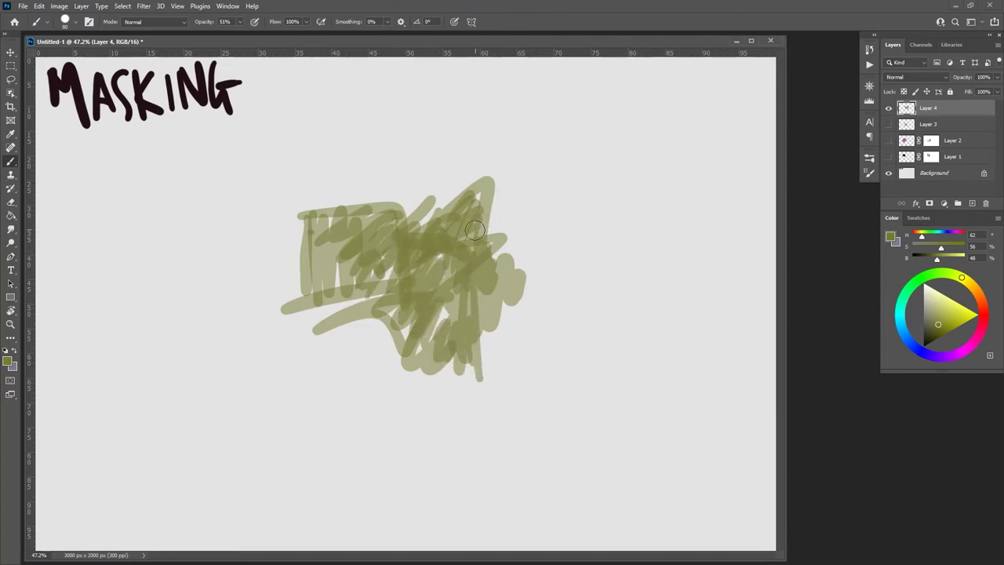
{"action": "left_click_drag", "start_coordinate": [375, 272], "coordinate": [269, 278]}
{"action": "left_click_drag", "start_coordinate": [388, 268], "coordinate": [342, 276]}
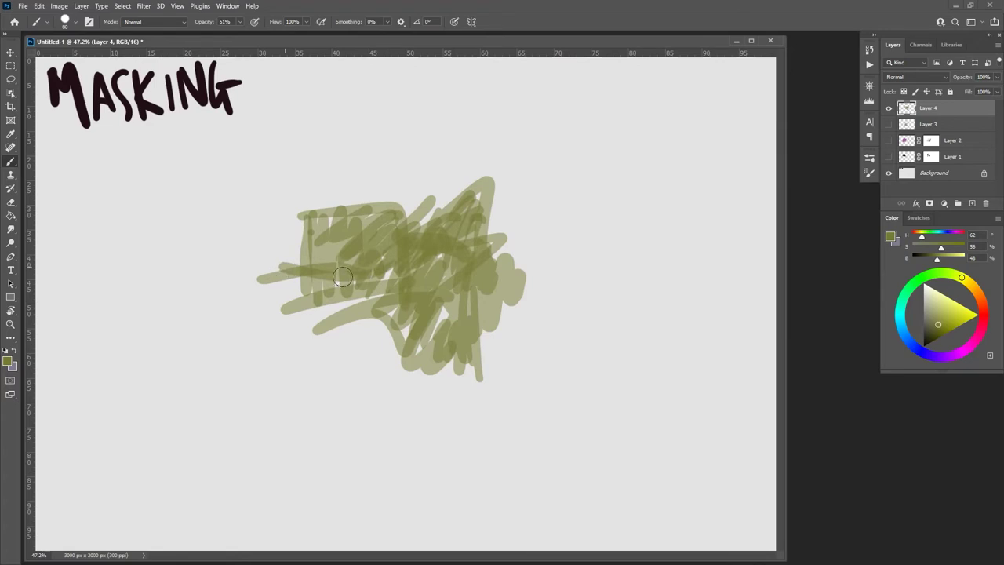
Step: Sweep long olive curves and loops across the canvas, then select all of Layer 4's strokes
{"action": "mouse_move", "coordinate": [321, 223]}
{"action": "left_mouse_down"}
{"action": "mouse_move", "coordinate": [406, 228]}
{"action": "mouse_move", "coordinate": [576, 148]}
{"action": "mouse_move", "coordinate": [523, 279]}
{"action": "left_mouse_up"}
{"action": "mouse_move", "coordinate": [630, 211]}
{"action": "left_mouse_down"}
{"action": "mouse_move", "coordinate": [668, 170]}
{"action": "mouse_move", "coordinate": [677, 291]}
{"action": "mouse_move", "coordinate": [613, 320]}
{"action": "left_mouse_up"}
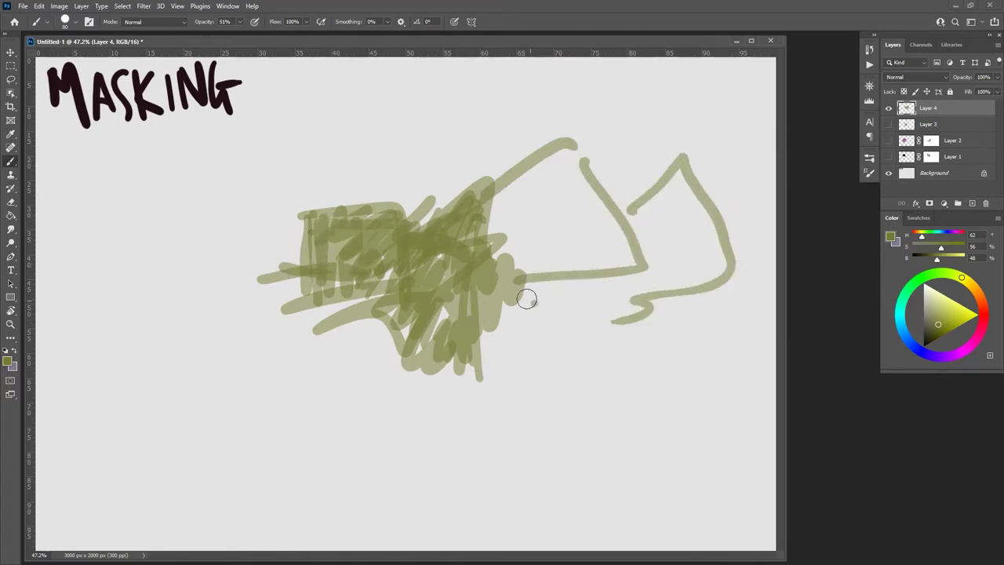
{"action": "left_click_drag", "start_coordinate": [526, 299], "coordinate": [480, 300]}
{"action": "mouse_move", "coordinate": [327, 244]}
{"action": "left_mouse_down"}
{"action": "mouse_move", "coordinate": [229, 241]}
{"action": "mouse_move", "coordinate": [142, 210]}
{"action": "mouse_move", "coordinate": [130, 288]}
{"action": "left_mouse_up"}
{"action": "left_click_drag", "start_coordinate": [97, 301], "coordinate": [351, 345]}
{"action": "mouse_move", "coordinate": [352, 345]}
{"action": "left_mouse_down"}
{"action": "mouse_move", "coordinate": [201, 334]}
{"action": "mouse_move", "coordinate": [99, 208]}
{"action": "mouse_move", "coordinate": [163, 283]}
{"action": "mouse_move", "coordinate": [87, 275]}
{"action": "left_mouse_up"}
{"action": "mouse_move", "coordinate": [424, 302]}
{"action": "left_mouse_down"}
{"action": "mouse_move", "coordinate": [386, 311]}
{"action": "mouse_move", "coordinate": [433, 231]}
{"action": "mouse_move", "coordinate": [478, 241]}
{"action": "mouse_move", "coordinate": [514, 345]}
{"action": "mouse_move", "coordinate": [575, 228]}
{"action": "left_mouse_up"}
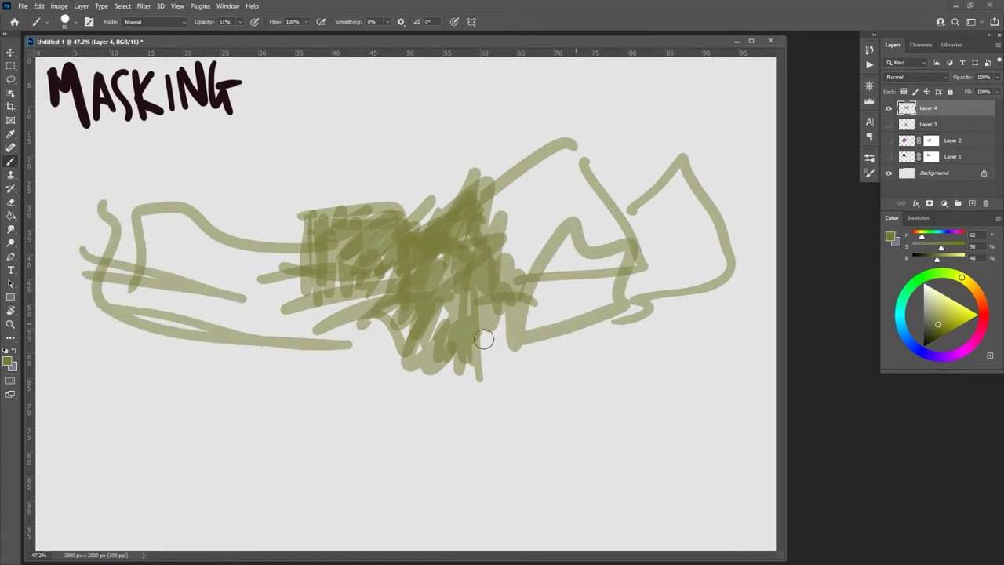
{"action": "mouse_move", "coordinate": [483, 339]}
{"action": "left_mouse_down"}
{"action": "mouse_move", "coordinate": [537, 363]}
{"action": "mouse_move", "coordinate": [464, 249]}
{"action": "mouse_move", "coordinate": [419, 308]}
{"action": "mouse_move", "coordinate": [425, 327]}
{"action": "mouse_move", "coordinate": [457, 344]}
{"action": "mouse_move", "coordinate": [329, 322]}
{"action": "mouse_move", "coordinate": [367, 354]}
{"action": "mouse_move", "coordinate": [131, 428]}
{"action": "left_mouse_up"}
{"action": "mouse_move", "coordinate": [408, 312]}
{"action": "left_mouse_down"}
{"action": "mouse_move", "coordinate": [388, 354]}
{"action": "mouse_move", "coordinate": [394, 450]}
{"action": "mouse_move", "coordinate": [316, 491]}
{"action": "left_mouse_up"}
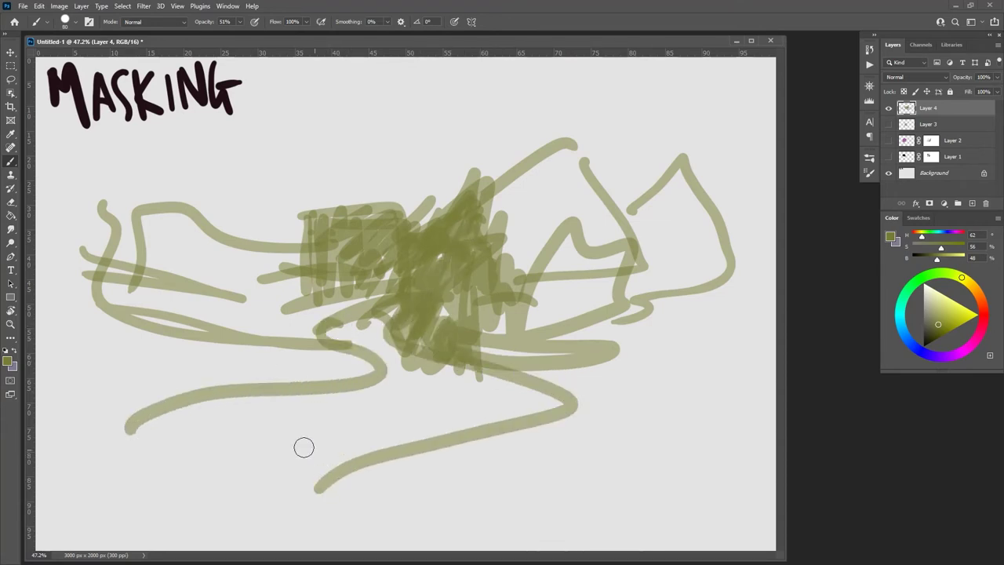
{"action": "left_click_drag", "start_coordinate": [163, 400], "coordinate": [99, 455]}
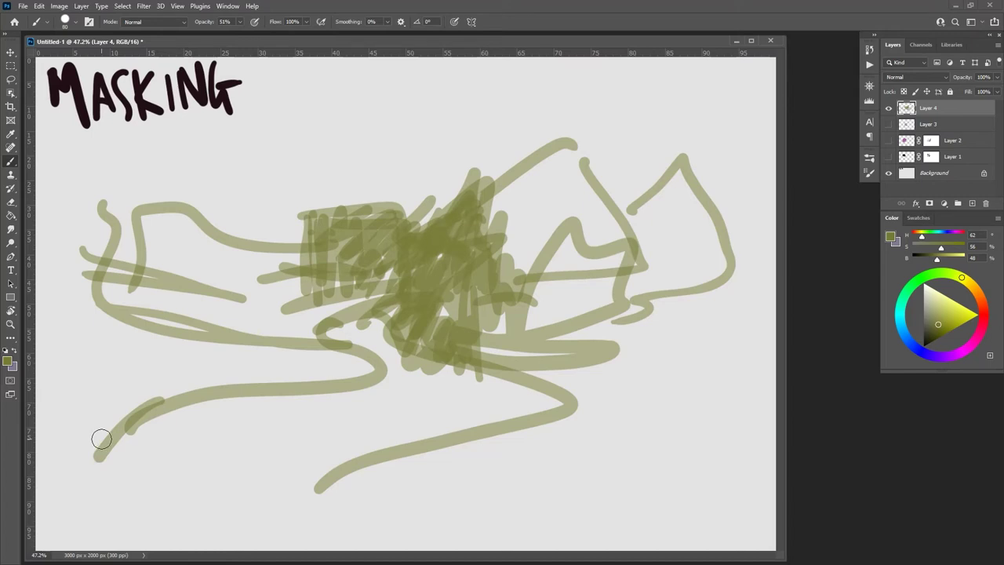
{"action": "left_click", "coordinate": [907, 109], "text": "ctrl"}
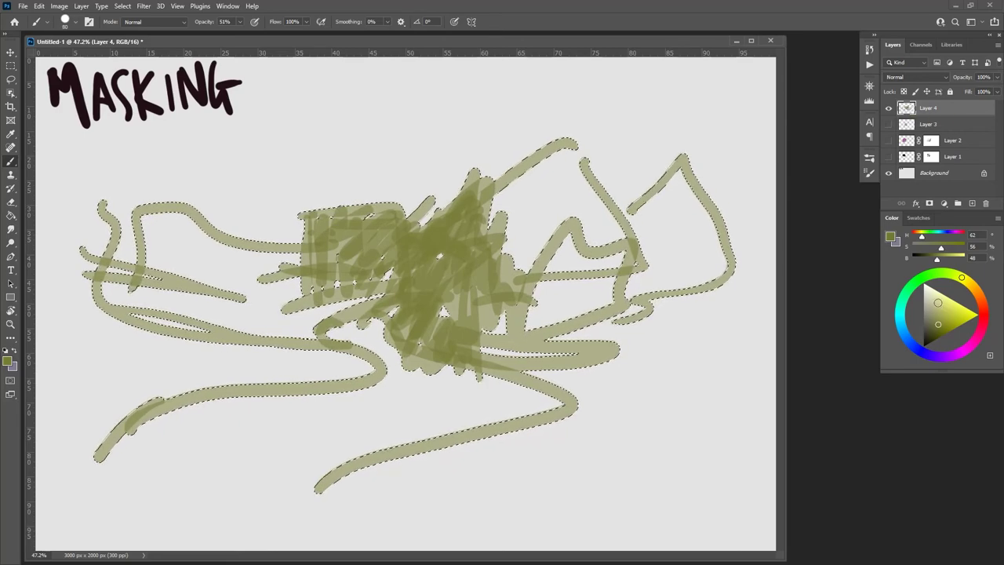
Step: Paint green, then darker green, into the middle of the selected olive strokes
{"action": "left_click", "coordinate": [933, 273]}
{"action": "mouse_move", "coordinate": [475, 287]}
{"action": "left_mouse_down"}
{"action": "mouse_move", "coordinate": [479, 338]}
{"action": "mouse_move", "coordinate": [489, 308]}
{"action": "mouse_move", "coordinate": [470, 333]}
{"action": "mouse_move", "coordinate": [470, 312]}
{"action": "mouse_move", "coordinate": [454, 312]}
{"action": "mouse_move", "coordinate": [469, 328]}
{"action": "mouse_move", "coordinate": [536, 305]}
{"action": "mouse_move", "coordinate": [489, 315]}
{"action": "mouse_move", "coordinate": [493, 279]}
{"action": "mouse_move", "coordinate": [445, 318]}
{"action": "mouse_move", "coordinate": [443, 341]}
{"action": "mouse_move", "coordinate": [511, 306]}
{"action": "left_mouse_up"}
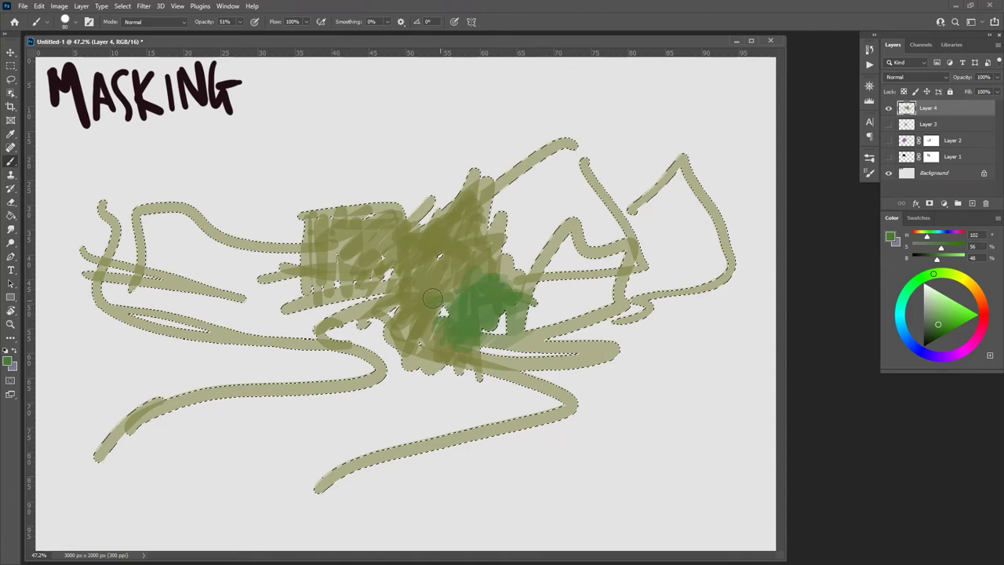
{"action": "mouse_move", "coordinate": [432, 298]}
{"action": "left_mouse_down"}
{"action": "mouse_move", "coordinate": [509, 249]}
{"action": "mouse_move", "coordinate": [415, 271]}
{"action": "mouse_move", "coordinate": [464, 264]}
{"action": "mouse_move", "coordinate": [418, 290]}
{"action": "mouse_move", "coordinate": [462, 290]}
{"action": "left_mouse_up"}
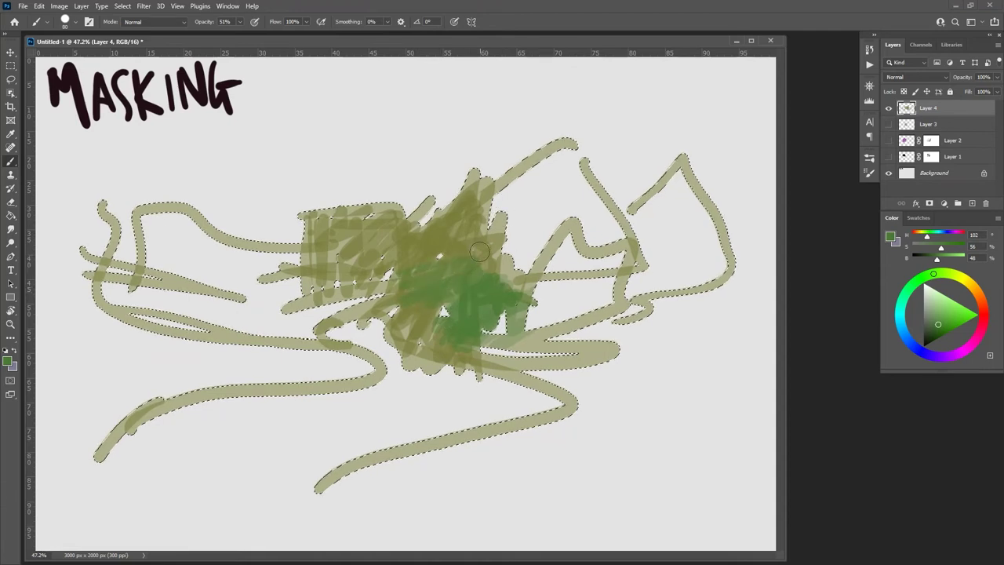
{"action": "left_click", "coordinate": [928, 326]}
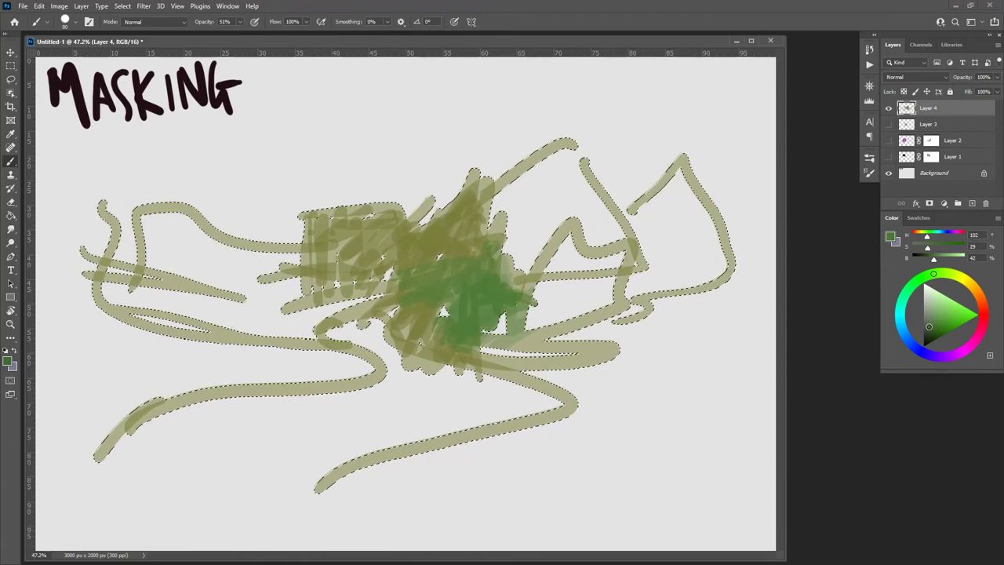
{"action": "left_click", "coordinate": [927, 328]}
{"action": "mouse_move", "coordinate": [510, 270]}
{"action": "left_mouse_down"}
{"action": "mouse_move", "coordinate": [507, 318]}
{"action": "mouse_move", "coordinate": [526, 292]}
{"action": "mouse_move", "coordinate": [453, 317]}
{"action": "mouse_move", "coordinate": [472, 302]}
{"action": "mouse_move", "coordinate": [508, 313]}
{"action": "mouse_move", "coordinate": [521, 297]}
{"action": "mouse_move", "coordinate": [461, 314]}
{"action": "mouse_move", "coordinate": [496, 276]}
{"action": "mouse_move", "coordinate": [487, 274]}
{"action": "mouse_move", "coordinate": [463, 299]}
{"action": "mouse_move", "coordinate": [509, 288]}
{"action": "mouse_move", "coordinate": [464, 315]}
{"action": "mouse_move", "coordinate": [470, 323]}
{"action": "mouse_move", "coordinate": [523, 298]}
{"action": "left_mouse_up"}
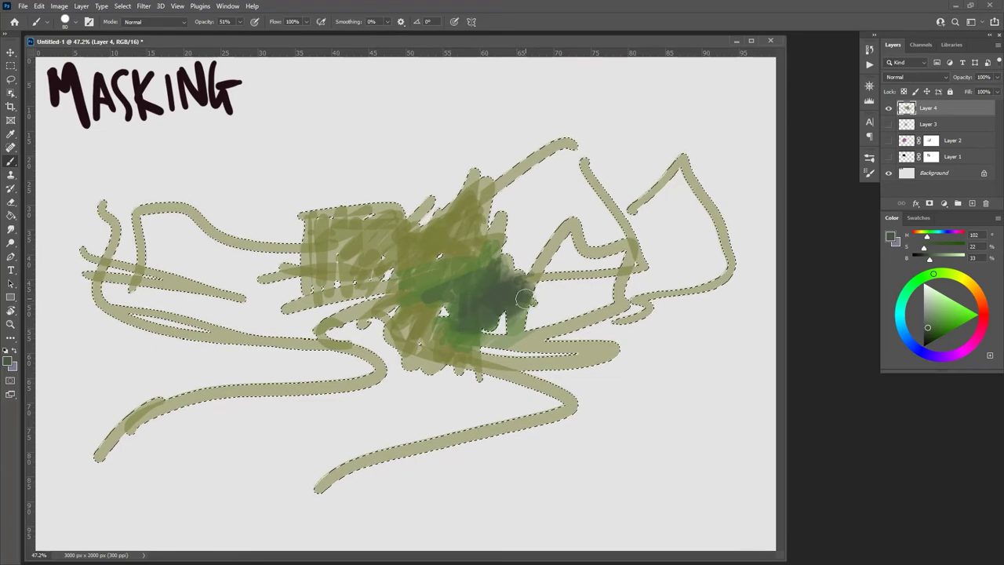
Step: Raise the brush opacity to 100% and open the Select menu
{"action": "left_click", "coordinate": [239, 22]}
{"action": "left_click_drag", "start_coordinate": [240, 34], "coordinate": [281, 33]}
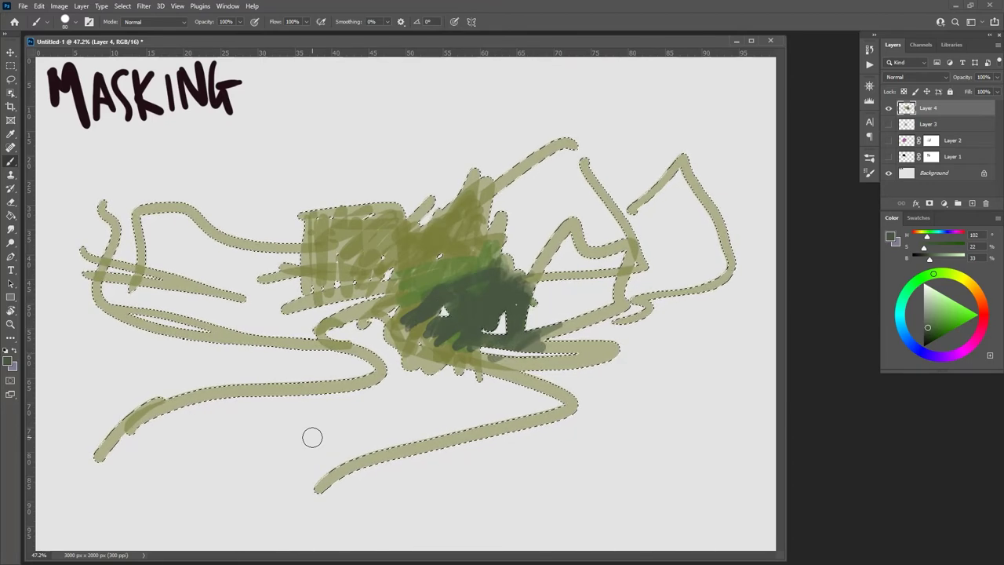
{"action": "left_click", "coordinate": [123, 6]}
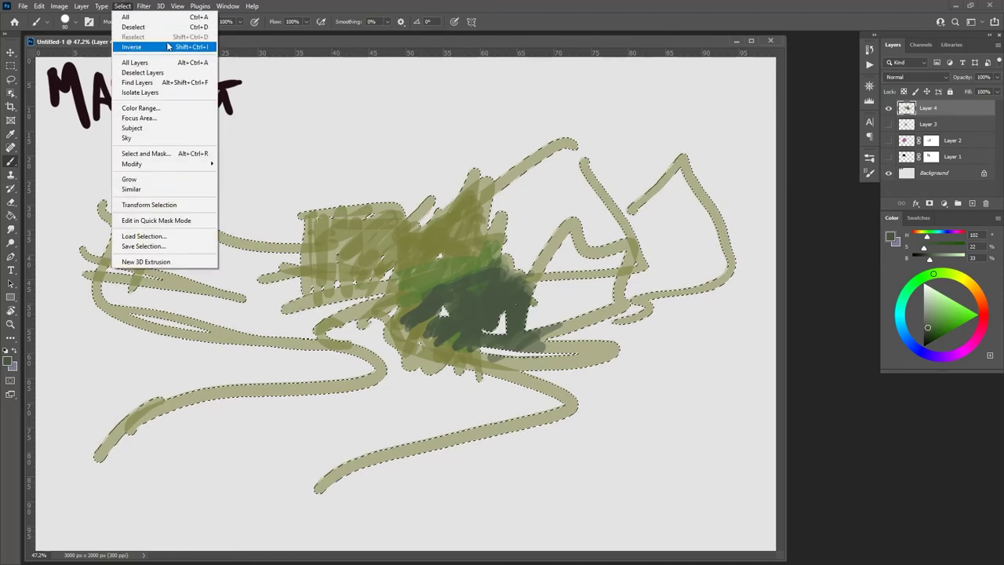
Step: Invert the selection, paint a light-blue band above the olive strokes, then deselect and hide Layer 4
{"action": "left_click", "coordinate": [202, 49]}
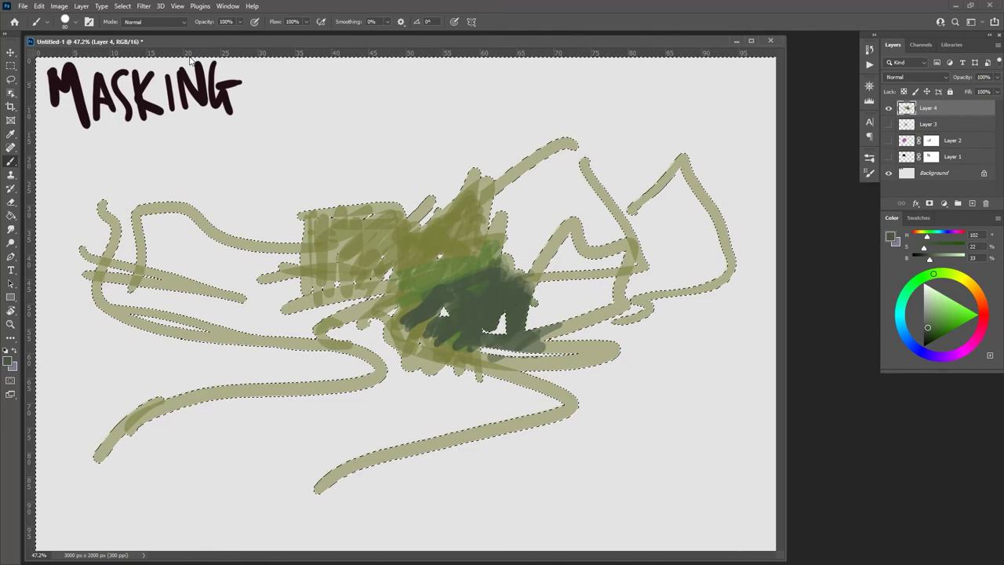
{"action": "mouse_move", "coordinate": [541, 143]}
{"action": "left_mouse_down"}
{"action": "mouse_move", "coordinate": [439, 146]}
{"action": "mouse_move", "coordinate": [518, 146]}
{"action": "mouse_move", "coordinate": [394, 162]}
{"action": "left_mouse_up"}
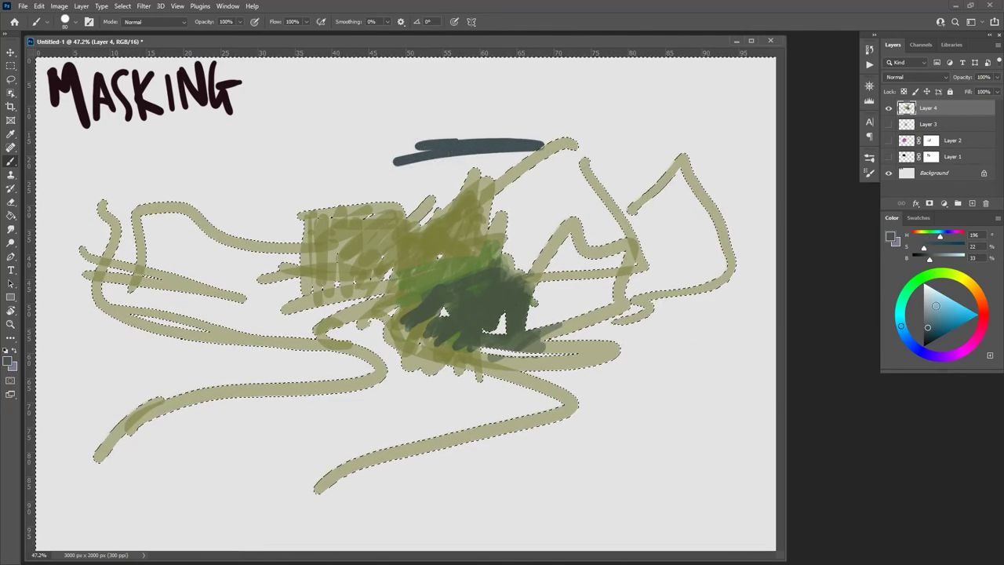
{"action": "left_click", "coordinate": [946, 310]}
{"action": "mouse_move", "coordinate": [549, 141]}
{"action": "left_mouse_down"}
{"action": "mouse_move", "coordinate": [335, 147]}
{"action": "mouse_move", "coordinate": [604, 150]}
{"action": "mouse_move", "coordinate": [307, 181]}
{"action": "left_mouse_up"}
{"action": "mouse_move", "coordinate": [608, 165]}
{"action": "left_mouse_down"}
{"action": "mouse_move", "coordinate": [342, 183]}
{"action": "mouse_move", "coordinate": [678, 176]}
{"action": "mouse_move", "coordinate": [361, 193]}
{"action": "mouse_move", "coordinate": [637, 185]}
{"action": "mouse_move", "coordinate": [448, 180]}
{"action": "mouse_move", "coordinate": [633, 155]}
{"action": "mouse_move", "coordinate": [397, 161]}
{"action": "mouse_move", "coordinate": [615, 134]}
{"action": "mouse_move", "coordinate": [450, 135]}
{"action": "mouse_move", "coordinate": [579, 118]}
{"action": "mouse_move", "coordinate": [416, 132]}
{"action": "mouse_move", "coordinate": [526, 110]}
{"action": "mouse_move", "coordinate": [475, 105]}
{"action": "mouse_move", "coordinate": [417, 116]}
{"action": "mouse_move", "coordinate": [610, 109]}
{"action": "mouse_move", "coordinate": [325, 144]}
{"action": "mouse_move", "coordinate": [472, 141]}
{"action": "mouse_move", "coordinate": [349, 168]}
{"action": "mouse_move", "coordinate": [423, 175]}
{"action": "mouse_move", "coordinate": [327, 188]}
{"action": "mouse_move", "coordinate": [445, 192]}
{"action": "left_mouse_up"}
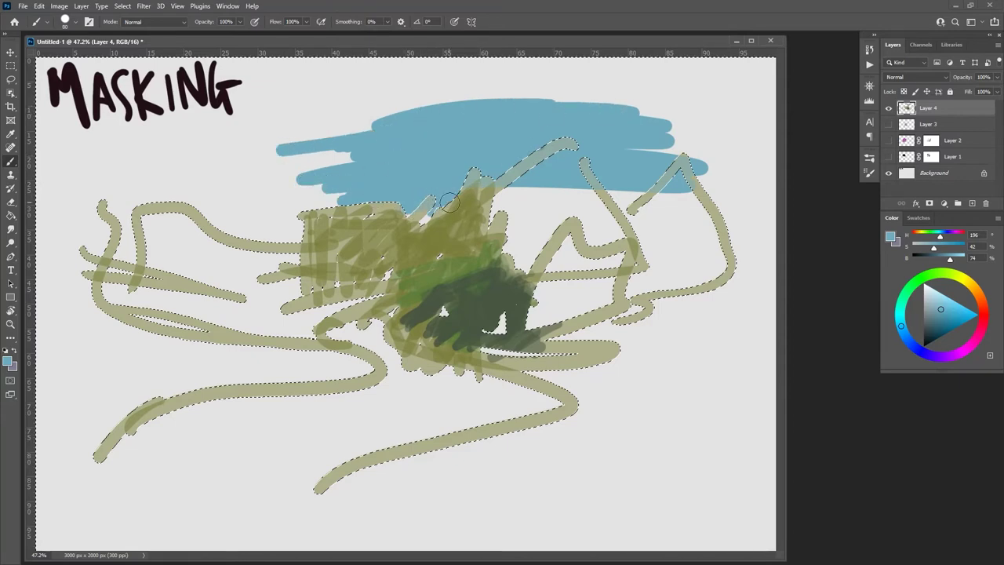
{"action": "mouse_move", "coordinate": [321, 185]}
{"action": "left_mouse_down"}
{"action": "mouse_move", "coordinate": [402, 176]}
{"action": "mouse_move", "coordinate": [305, 189]}
{"action": "mouse_move", "coordinate": [354, 190]}
{"action": "mouse_move", "coordinate": [363, 208]}
{"action": "mouse_move", "coordinate": [325, 208]}
{"action": "mouse_move", "coordinate": [262, 196]}
{"action": "mouse_move", "coordinate": [346, 161]}
{"action": "mouse_move", "coordinate": [313, 153]}
{"action": "mouse_move", "coordinate": [254, 176]}
{"action": "mouse_move", "coordinate": [325, 191]}
{"action": "left_mouse_up"}
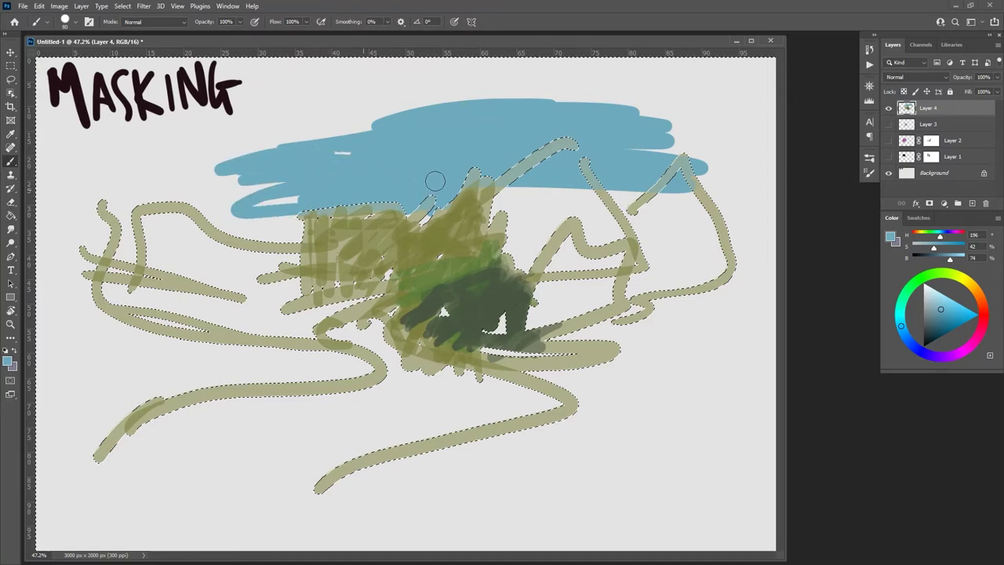
{"action": "mouse_move", "coordinate": [634, 128]}
{"action": "left_mouse_down"}
{"action": "mouse_move", "coordinate": [709, 169]}
{"action": "mouse_move", "coordinate": [698, 174]}
{"action": "mouse_move", "coordinate": [700, 164]}
{"action": "mouse_move", "coordinate": [622, 112]}
{"action": "mouse_move", "coordinate": [659, 109]}
{"action": "left_mouse_up"}
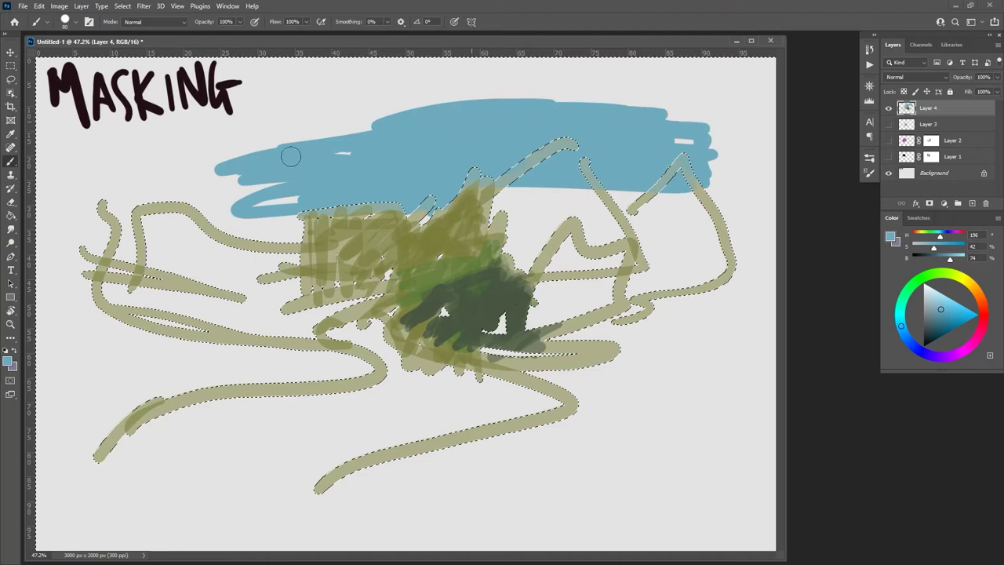
{"action": "mouse_move", "coordinate": [289, 155]}
{"action": "left_mouse_down"}
{"action": "mouse_move", "coordinate": [327, 173]}
{"action": "mouse_move", "coordinate": [263, 189]}
{"action": "mouse_move", "coordinate": [332, 198]}
{"action": "mouse_move", "coordinate": [243, 202]}
{"action": "mouse_move", "coordinate": [287, 213]}
{"action": "mouse_move", "coordinate": [252, 206]}
{"action": "left_mouse_up"}
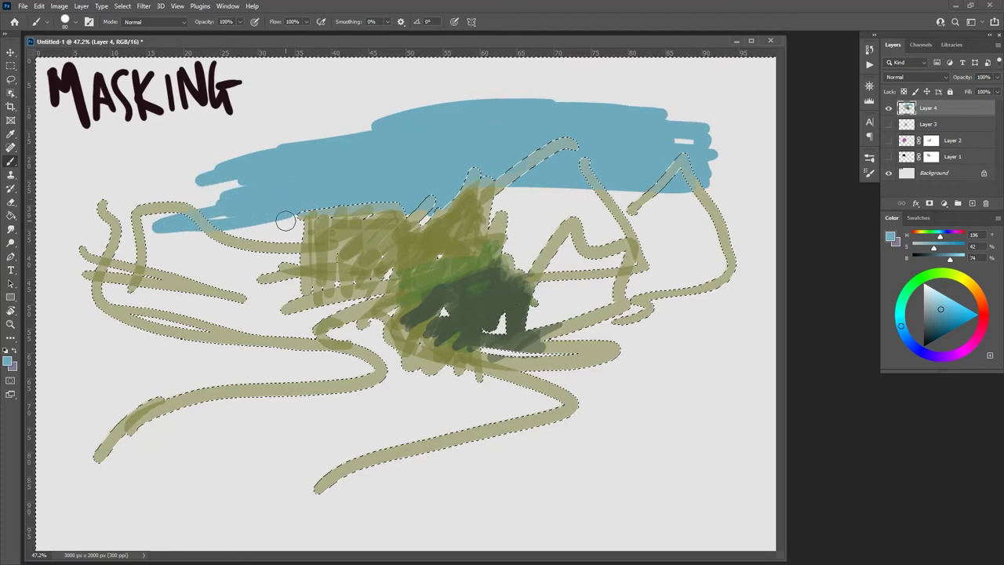
{"action": "key", "text": "ctrl+d"}
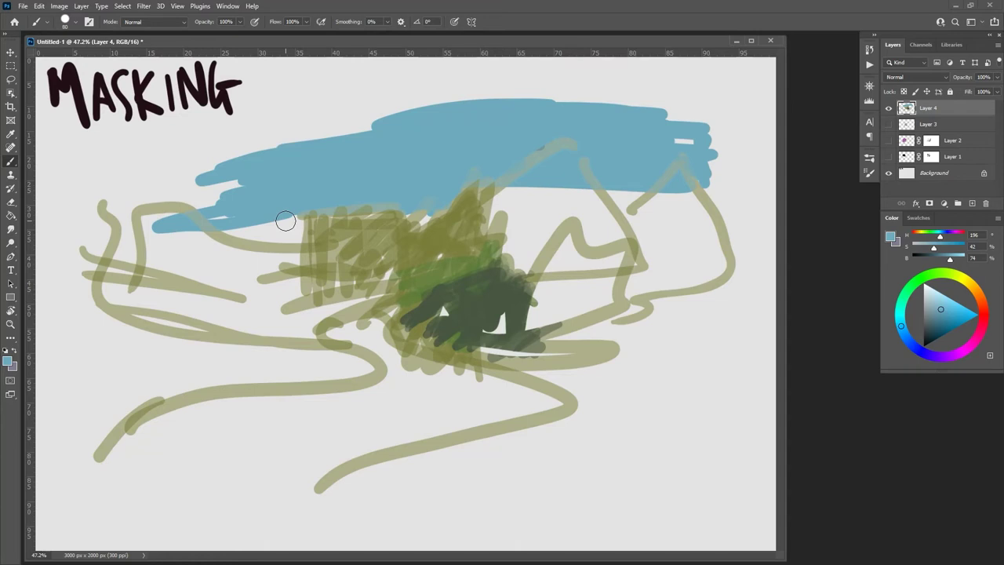
{"action": "left_click", "coordinate": [888, 108]}
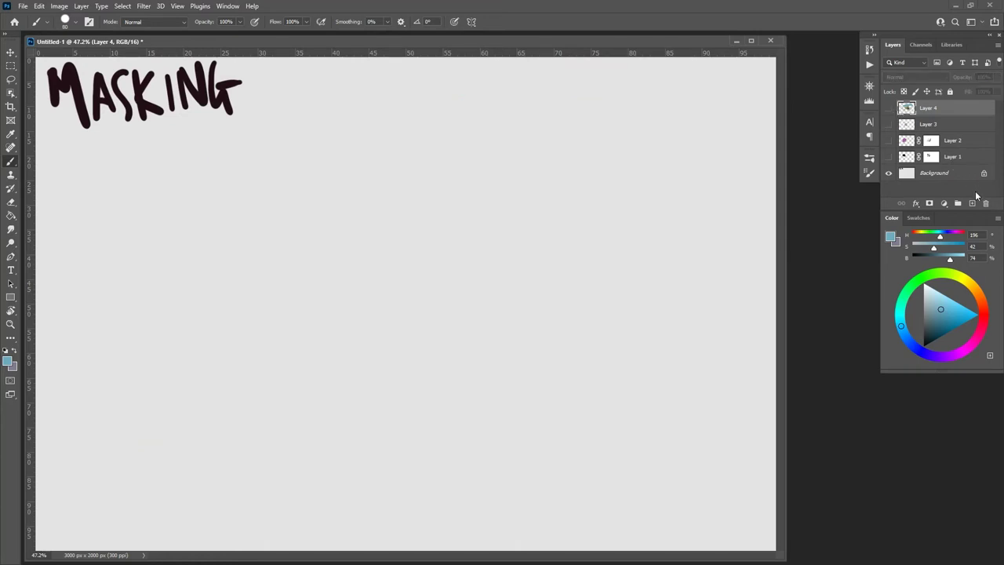
Step: On a new Layer 5, paint a solid light-blue rectangle mid-canvas with a round brush, then enter Quick Mask
{"action": "left_click", "coordinate": [972, 203]}
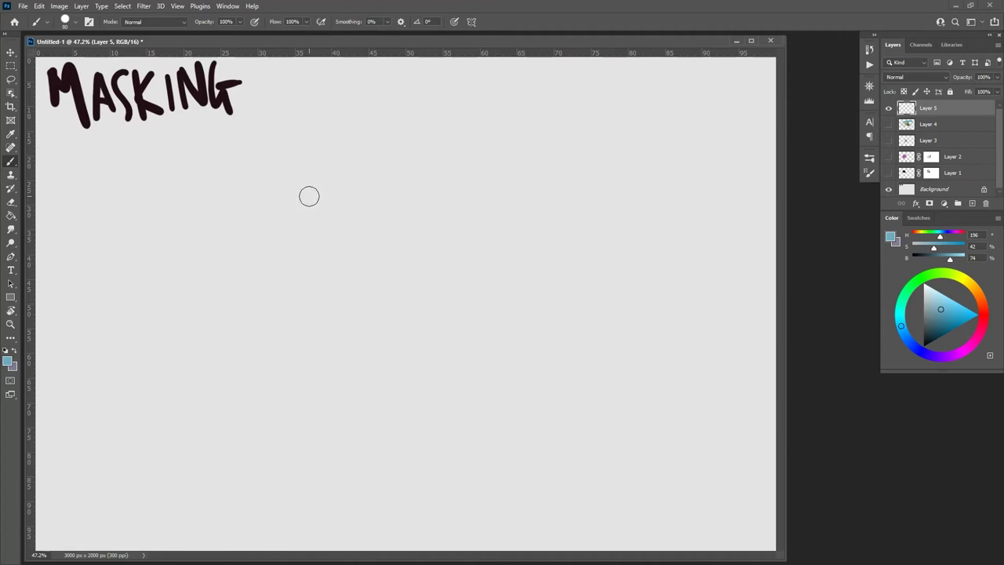
{"action": "left_click", "coordinate": [869, 160]}
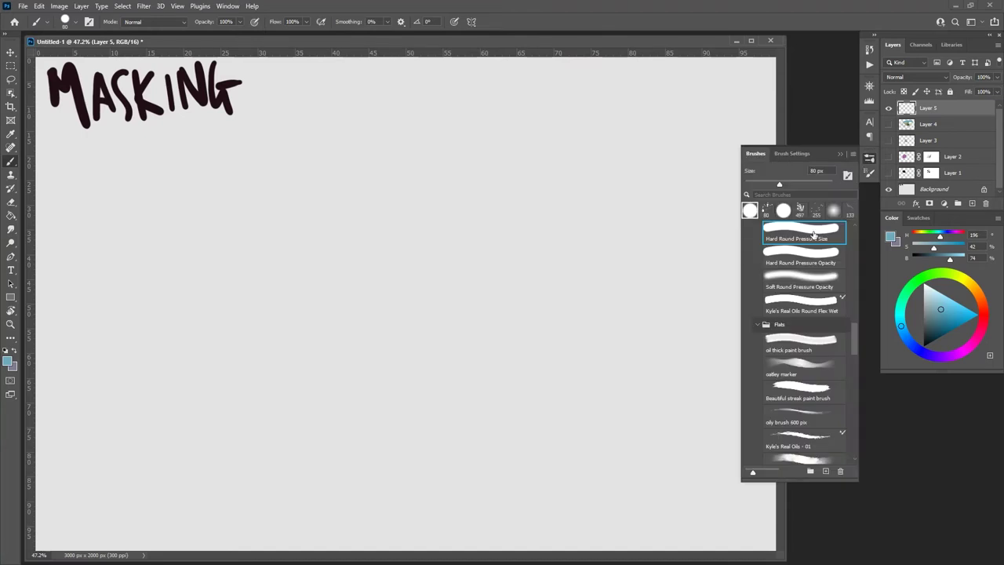
{"action": "left_click", "coordinate": [838, 153]}
{"action": "mouse_move", "coordinate": [335, 187]}
{"action": "left_mouse_down"}
{"action": "mouse_move", "coordinate": [353, 323]}
{"action": "mouse_move", "coordinate": [440, 188]}
{"action": "mouse_move", "coordinate": [451, 310]}
{"action": "mouse_move", "coordinate": [353, 318]}
{"action": "left_mouse_up"}
{"action": "mouse_move", "coordinate": [361, 213]}
{"action": "left_mouse_down"}
{"action": "mouse_move", "coordinate": [379, 301]}
{"action": "mouse_move", "coordinate": [390, 211]}
{"action": "mouse_move", "coordinate": [410, 306]}
{"action": "mouse_move", "coordinate": [430, 199]}
{"action": "mouse_move", "coordinate": [431, 297]}
{"action": "mouse_move", "coordinate": [436, 212]}
{"action": "mouse_move", "coordinate": [445, 308]}
{"action": "mouse_move", "coordinate": [400, 305]}
{"action": "mouse_move", "coordinate": [426, 294]}
{"action": "left_mouse_up"}
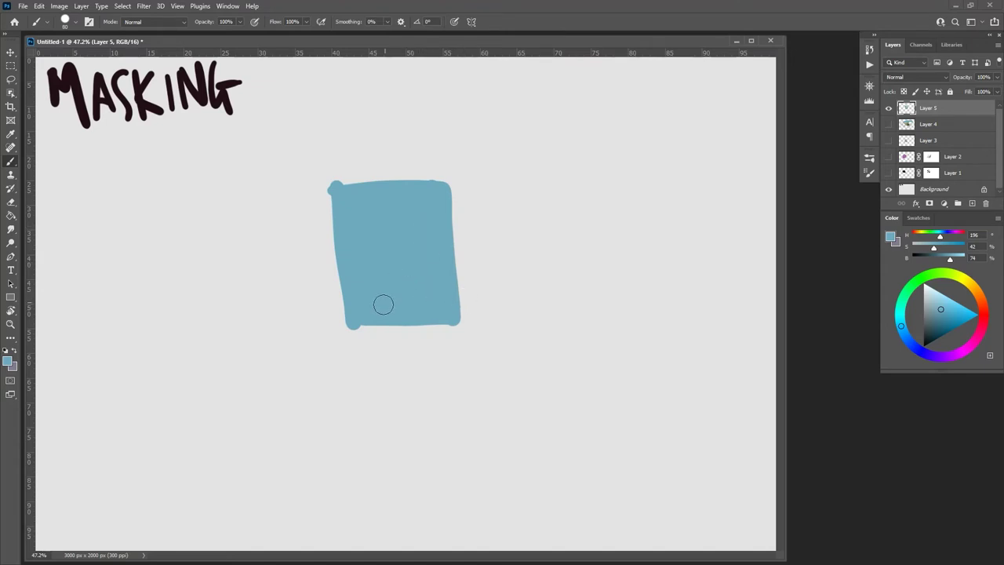
{"action": "mouse_move", "coordinate": [381, 302]}
{"action": "left_mouse_down"}
{"action": "mouse_move", "coordinate": [372, 321]}
{"action": "mouse_move", "coordinate": [416, 322]}
{"action": "mouse_move", "coordinate": [381, 321]}
{"action": "mouse_move", "coordinate": [397, 322]}
{"action": "left_mouse_up"}
{"action": "mouse_move", "coordinate": [336, 197]}
{"action": "left_mouse_down"}
{"action": "mouse_move", "coordinate": [343, 321]}
{"action": "mouse_move", "coordinate": [336, 293]}
{"action": "left_mouse_up"}
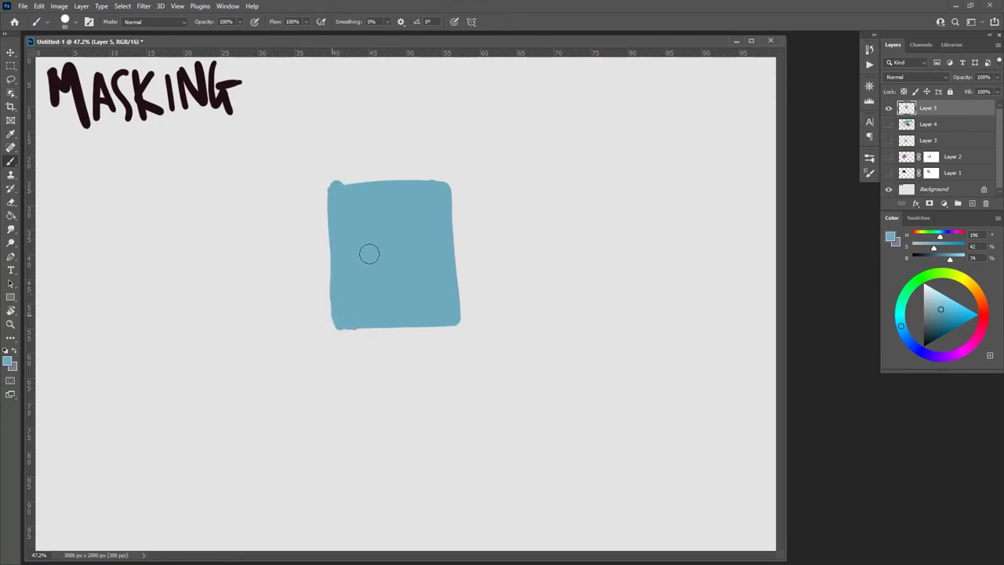
{"action": "key", "text": "q"}
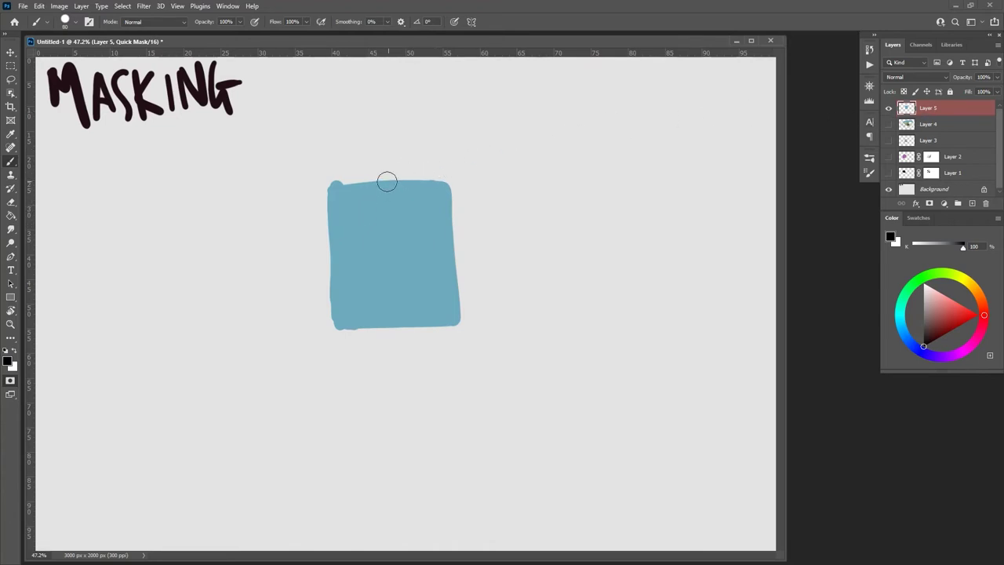
Step: Brush a square outline with two crossing diagonals in Quick Mask, then exit to get the frame-and-X selection
{"action": "mouse_move", "coordinate": [349, 208]}
{"action": "left_mouse_down"}
{"action": "mouse_move", "coordinate": [351, 296]}
{"action": "mouse_move", "coordinate": [387, 201]}
{"action": "mouse_move", "coordinate": [431, 201]}
{"action": "mouse_move", "coordinate": [439, 298]}
{"action": "left_mouse_up"}
{"action": "left_click_drag", "start_coordinate": [350, 296], "coordinate": [443, 290]}
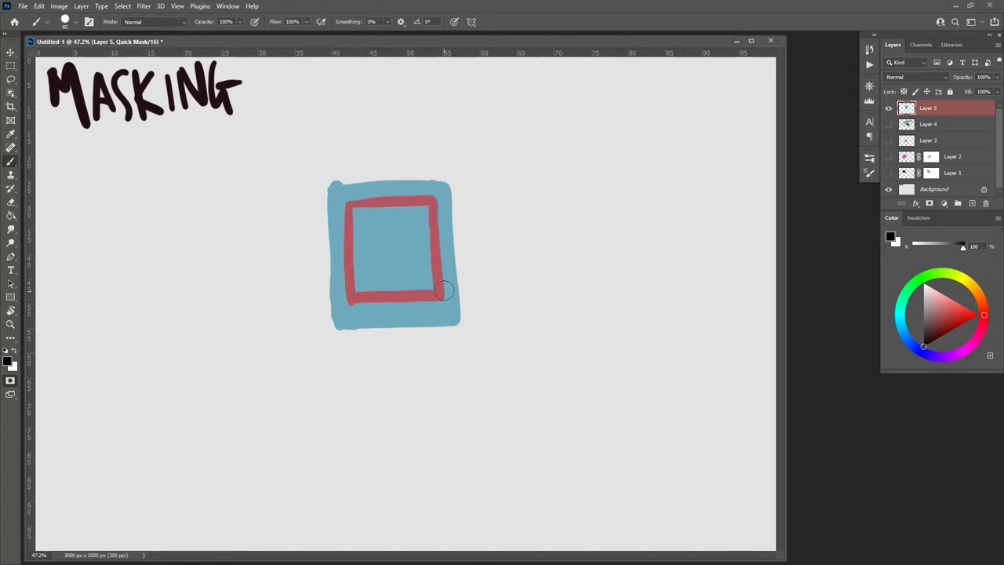
{"action": "left_click_drag", "start_coordinate": [433, 202], "coordinate": [353, 295]}
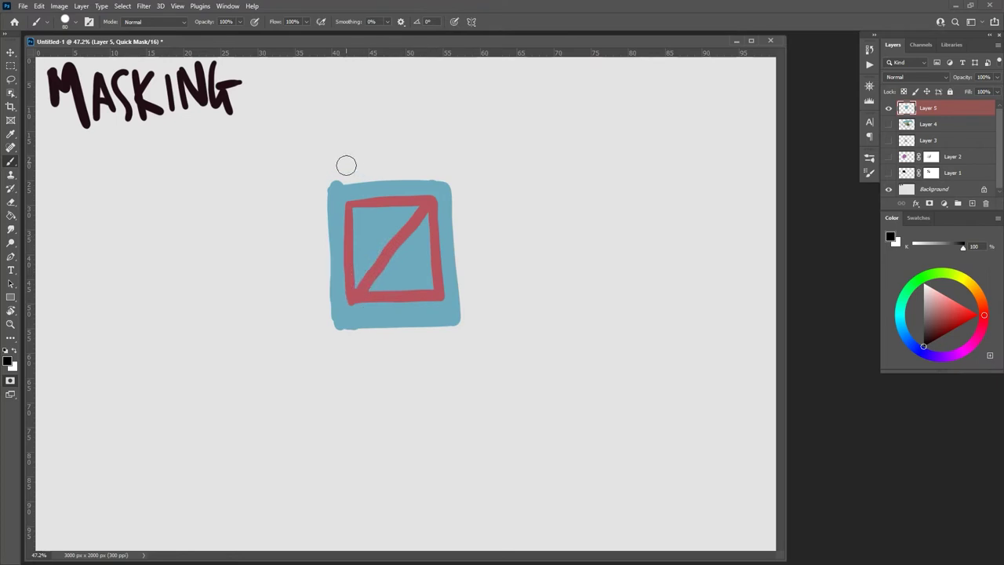
{"action": "left_click_drag", "start_coordinate": [355, 210], "coordinate": [433, 292]}
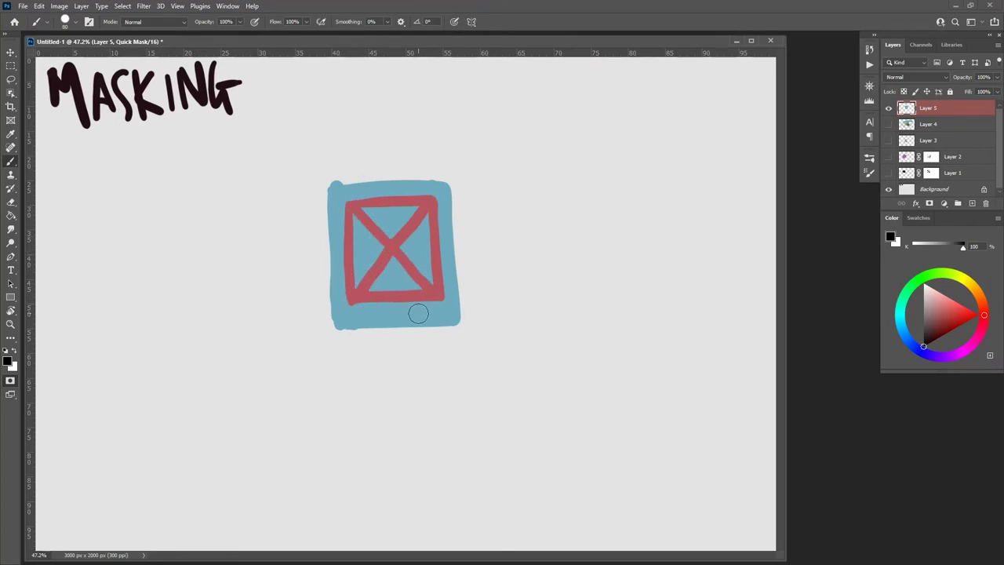
{"action": "key", "text": "q"}
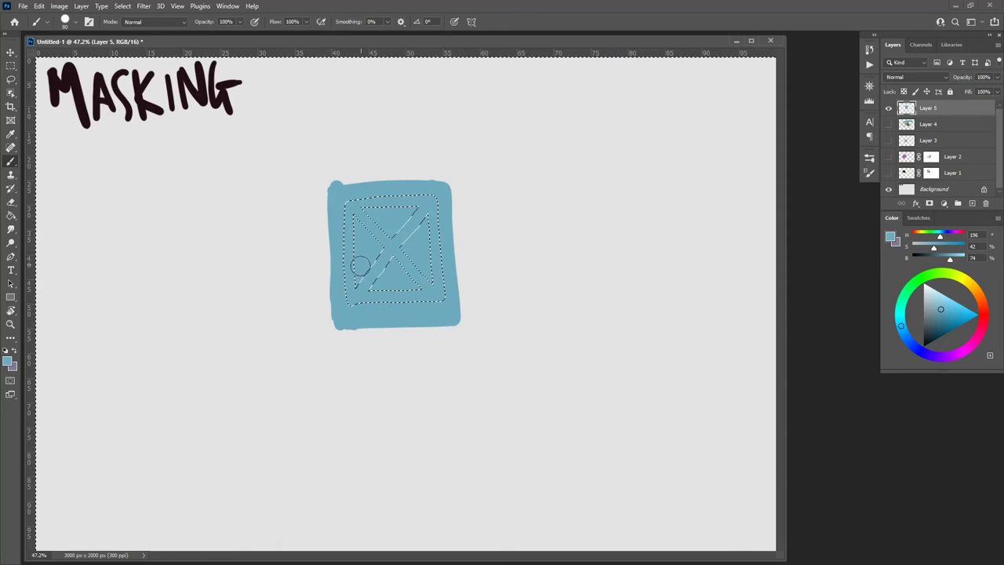
Step: Cover the white patch beside the X with blue and edge the square's top and right in dark blue
{"action": "left_click", "coordinate": [591, 220], "text": "alt"}
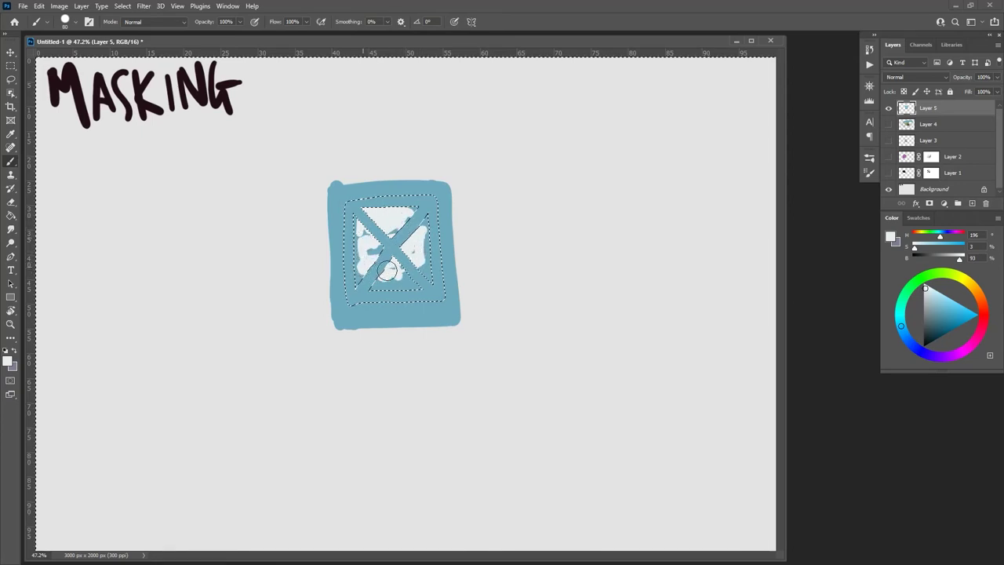
{"action": "left_click_drag", "start_coordinate": [428, 221], "coordinate": [424, 239]}
{"action": "left_click_drag", "start_coordinate": [405, 251], "coordinate": [428, 261]}
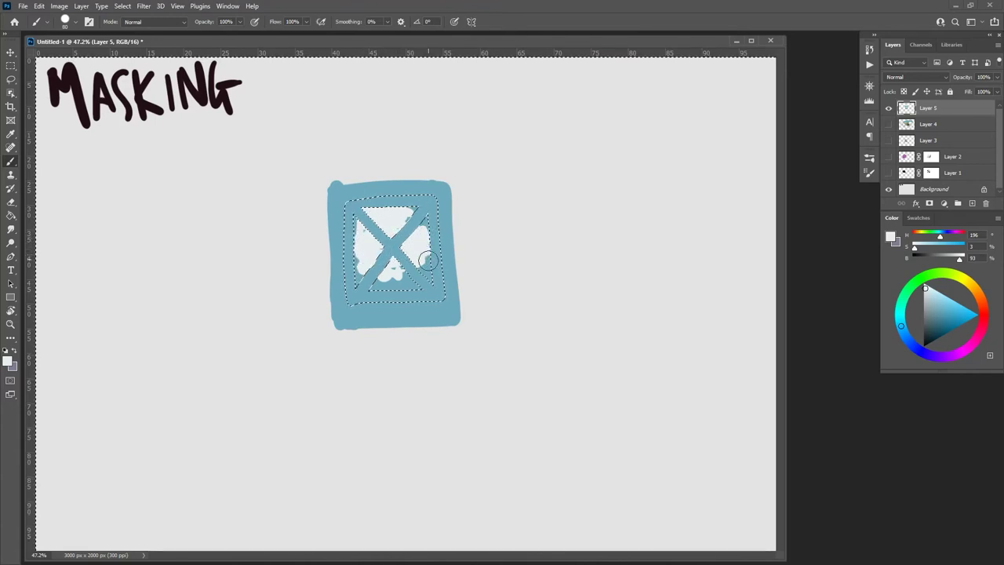
{"action": "left_click", "coordinate": [933, 296]}
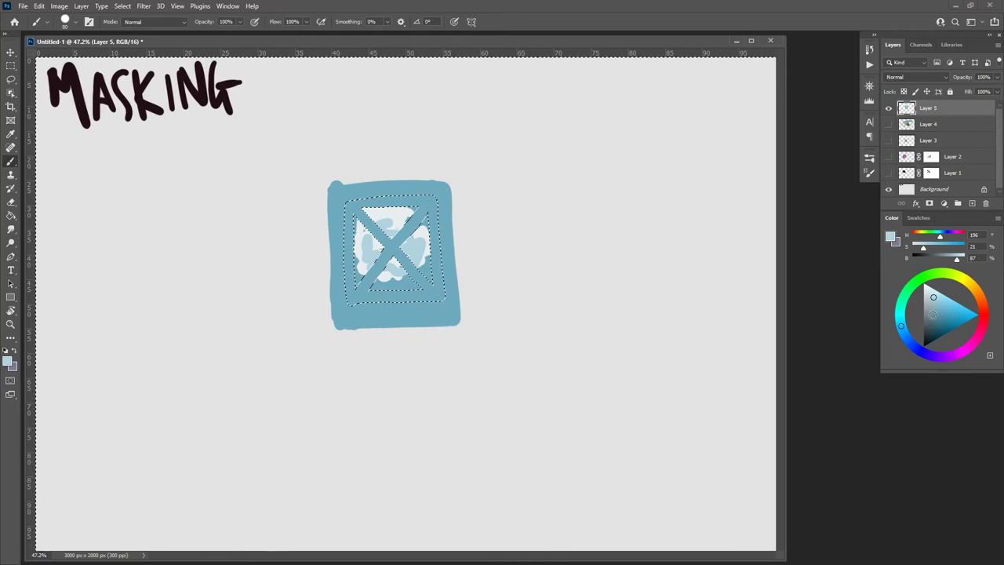
{"action": "left_click", "coordinate": [925, 333]}
{"action": "left_click_drag", "start_coordinate": [402, 189], "coordinate": [363, 191]}
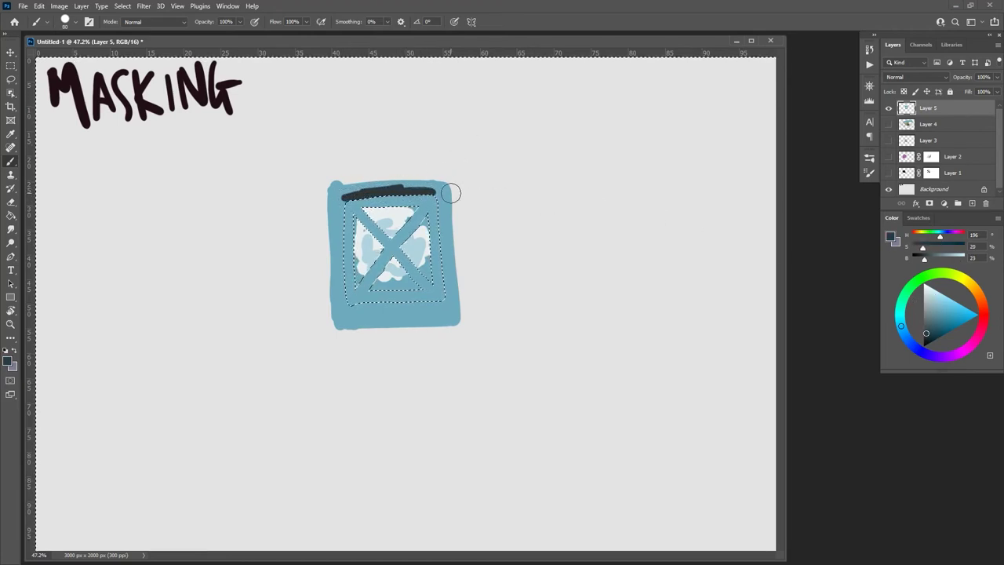
{"action": "left_click_drag", "start_coordinate": [450, 193], "coordinate": [446, 227]}
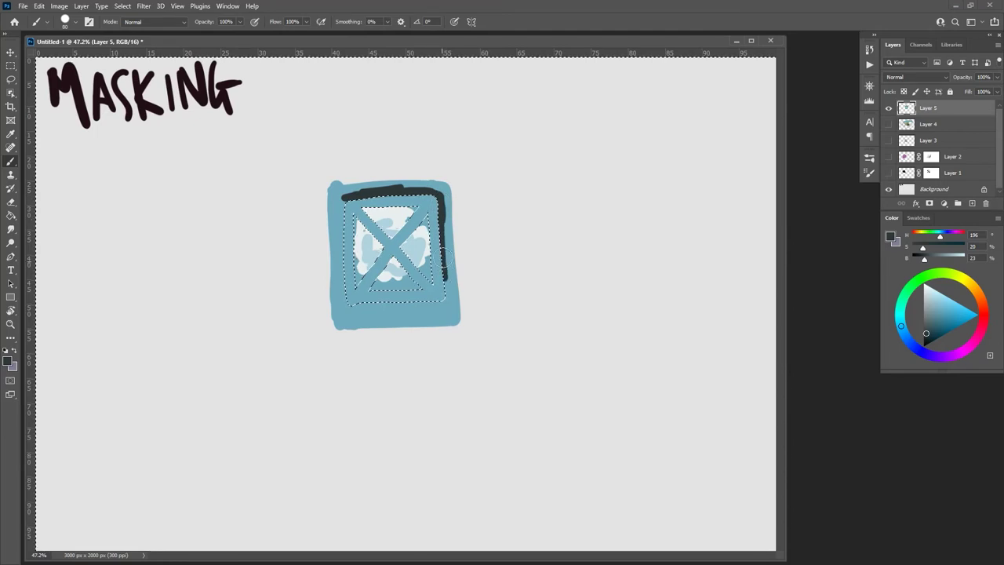
Step: Add green near the X and a pale yellow-green stroke along the bottom, deselect, and re-enter Quick Mask
{"action": "left_click", "coordinate": [926, 282]}
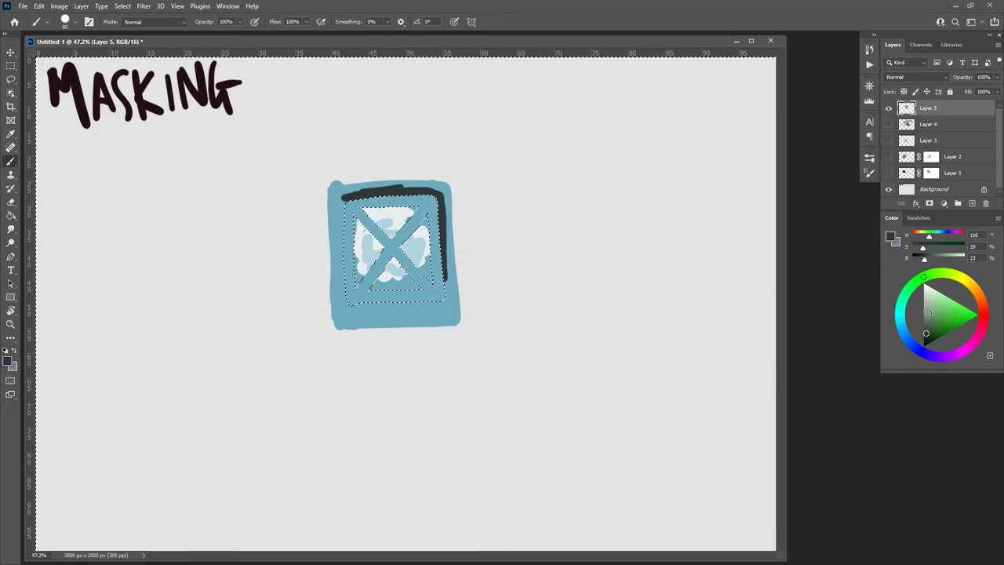
{"action": "left_click_drag", "start_coordinate": [926, 312], "coordinate": [930, 321]}
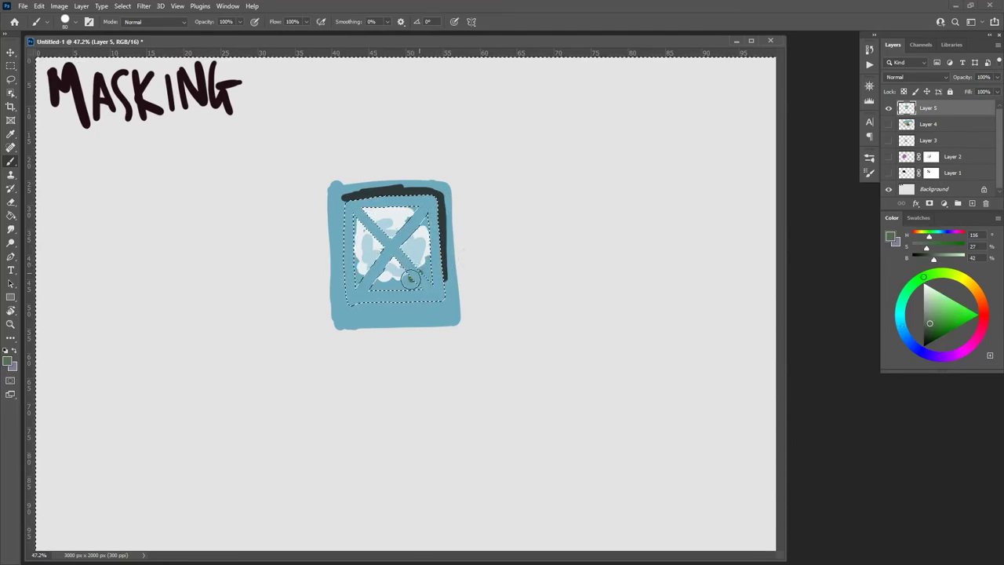
{"action": "left_click_drag", "start_coordinate": [400, 261], "coordinate": [423, 274]}
{"action": "left_click", "coordinate": [934, 307]}
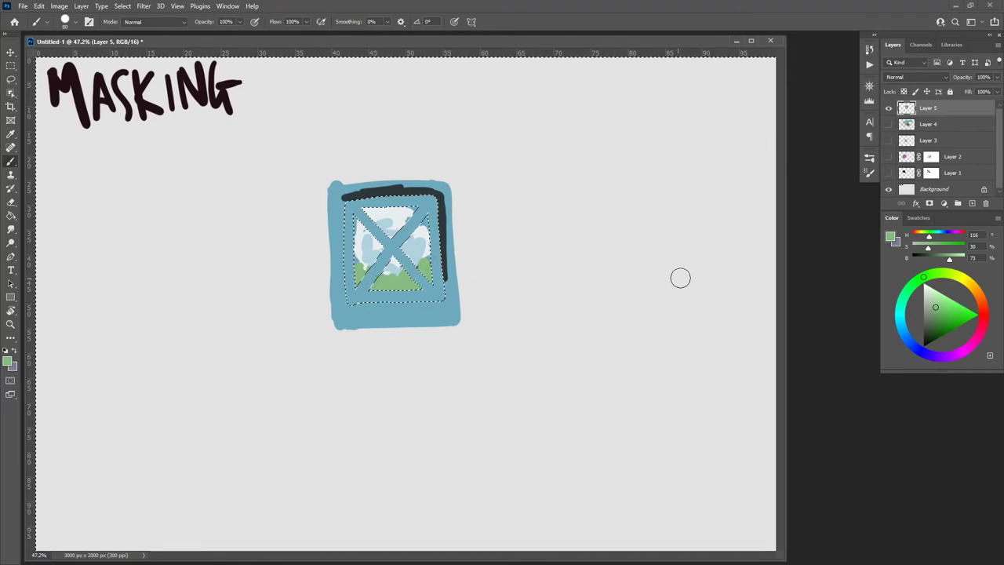
{"action": "left_click", "coordinate": [928, 292]}
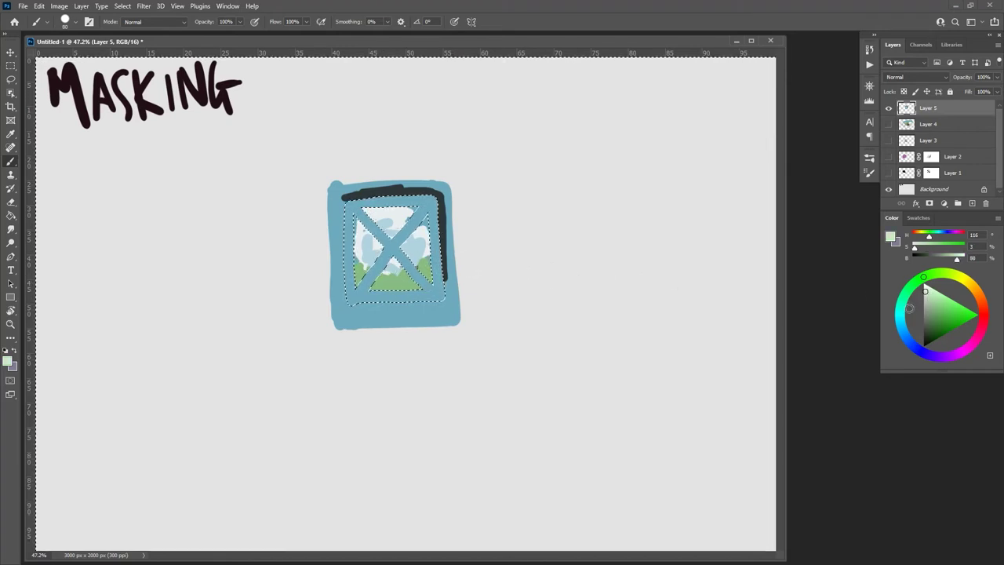
{"action": "left_click", "coordinate": [908, 307]}
{"action": "left_click_drag", "start_coordinate": [936, 287], "coordinate": [949, 275]}
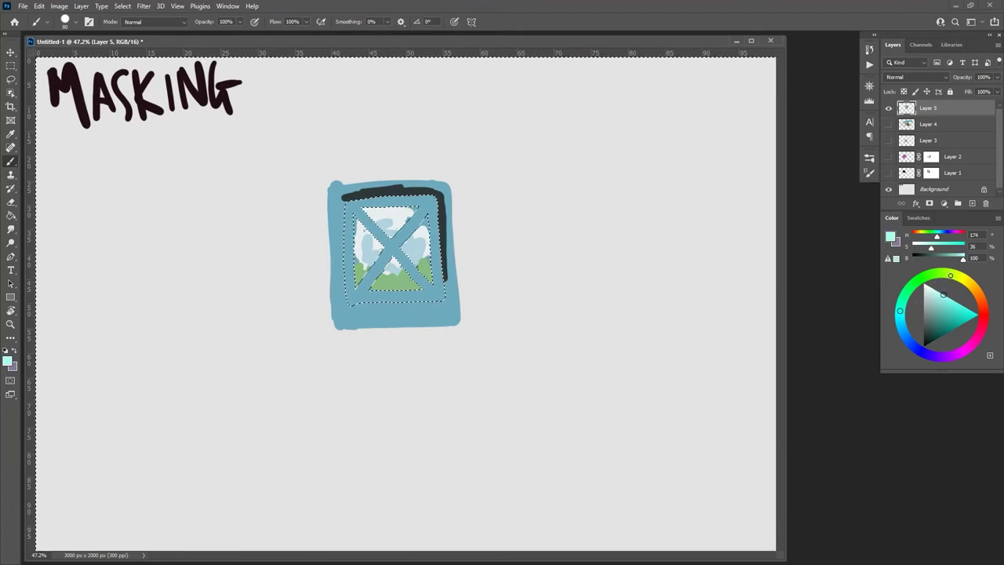
{"action": "left_click_drag", "start_coordinate": [941, 292], "coordinate": [930, 292]}
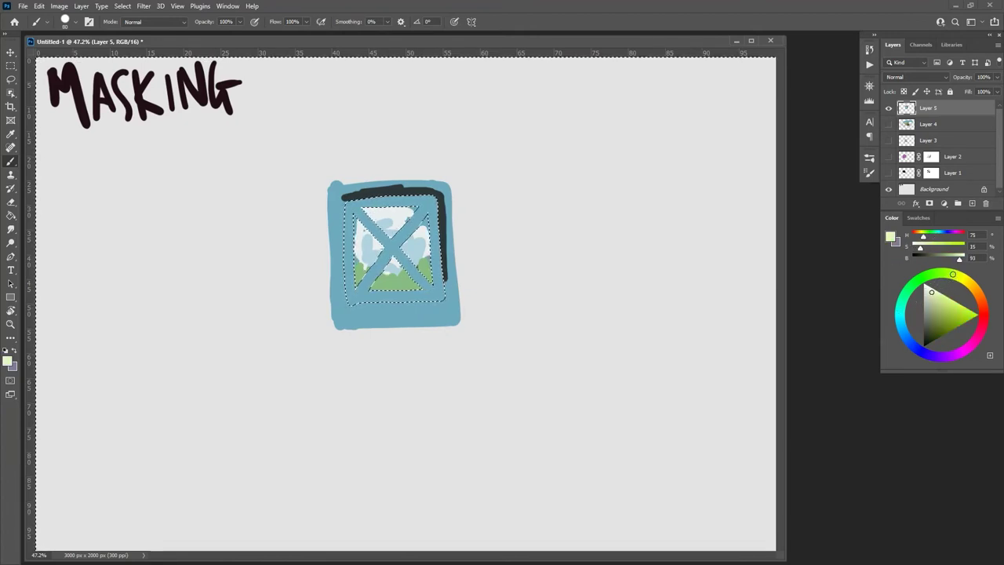
{"action": "left_click_drag", "start_coordinate": [358, 308], "coordinate": [348, 310]}
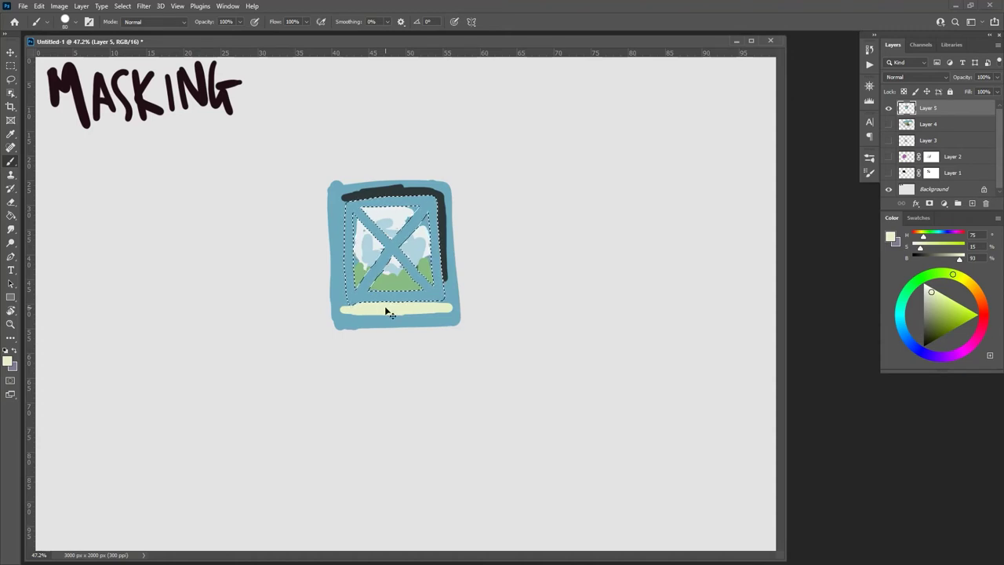
{"action": "key", "text": "ctrl+d"}
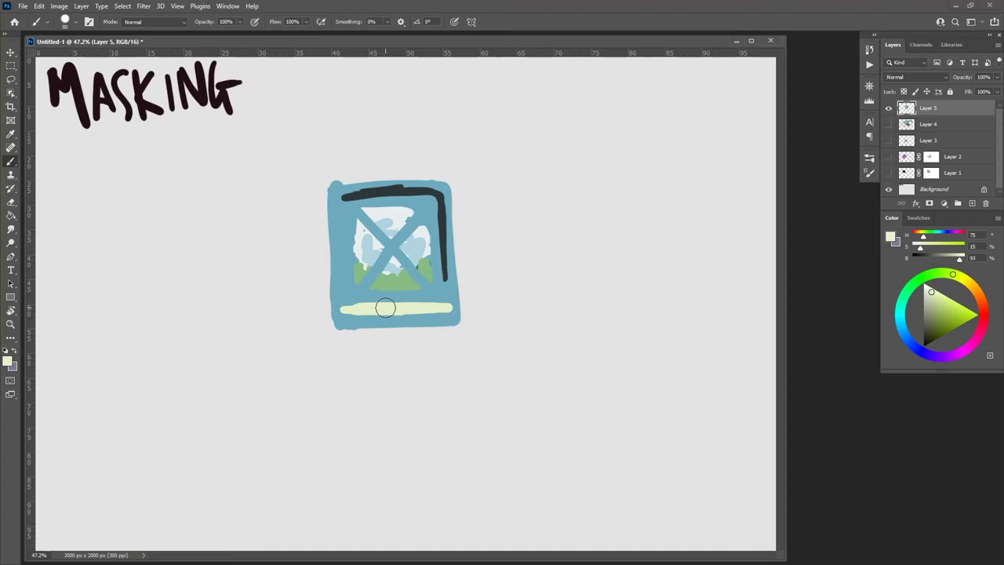
{"action": "key", "text": "q"}
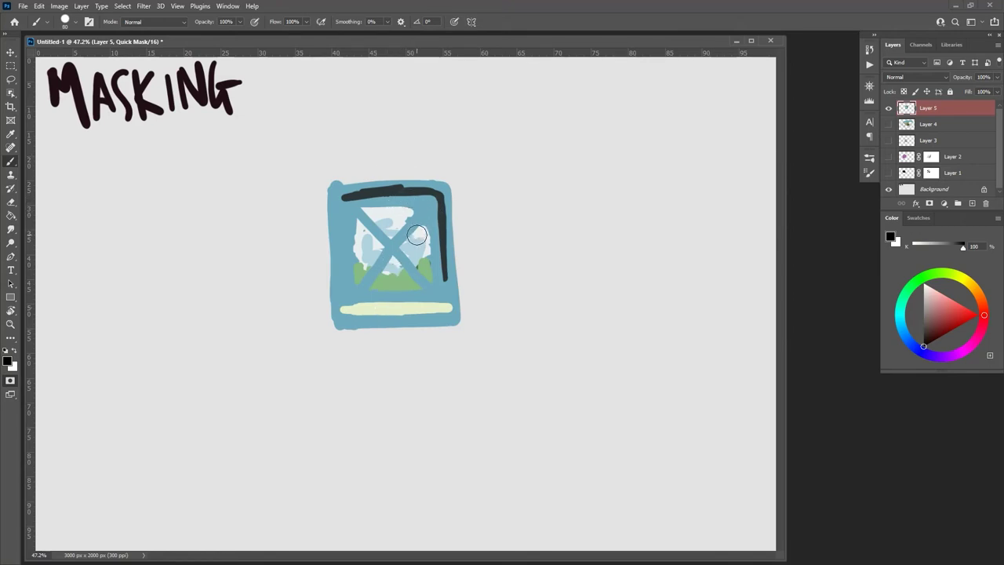
Step: Mask the triangles between the X bars in Quick Mask and convert the mask into a selection
{"action": "mouse_move", "coordinate": [423, 225]}
{"action": "left_mouse_down"}
{"action": "mouse_move", "coordinate": [403, 250]}
{"action": "mouse_move", "coordinate": [422, 270]}
{"action": "mouse_move", "coordinate": [425, 229]}
{"action": "mouse_move", "coordinate": [418, 250]}
{"action": "mouse_move", "coordinate": [407, 246]}
{"action": "left_mouse_up"}
{"action": "mouse_move", "coordinate": [399, 207]}
{"action": "left_mouse_down"}
{"action": "mouse_move", "coordinate": [382, 235]}
{"action": "mouse_move", "coordinate": [408, 216]}
{"action": "mouse_move", "coordinate": [367, 211]}
{"action": "mouse_move", "coordinate": [383, 229]}
{"action": "mouse_move", "coordinate": [396, 217]}
{"action": "mouse_move", "coordinate": [360, 225]}
{"action": "mouse_move", "coordinate": [376, 247]}
{"action": "mouse_move", "coordinate": [358, 281]}
{"action": "mouse_move", "coordinate": [359, 235]}
{"action": "mouse_move", "coordinate": [373, 249]}
{"action": "mouse_move", "coordinate": [359, 224]}
{"action": "mouse_move", "coordinate": [388, 273]}
{"action": "mouse_move", "coordinate": [370, 287]}
{"action": "mouse_move", "coordinate": [415, 287]}
{"action": "mouse_move", "coordinate": [402, 270]}
{"action": "mouse_move", "coordinate": [386, 283]}
{"action": "mouse_move", "coordinate": [415, 286]}
{"action": "left_mouse_up"}
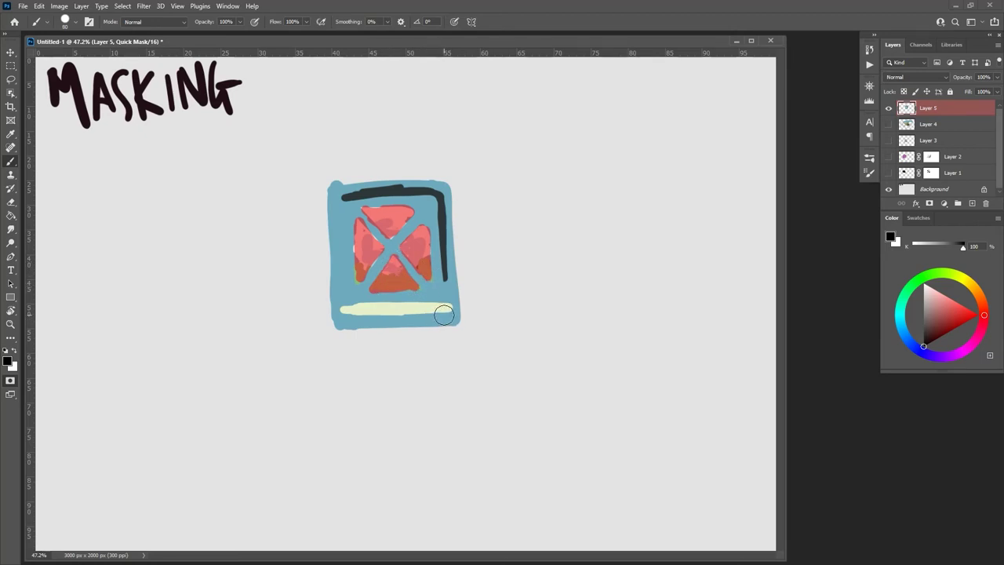
{"action": "key", "text": "q"}
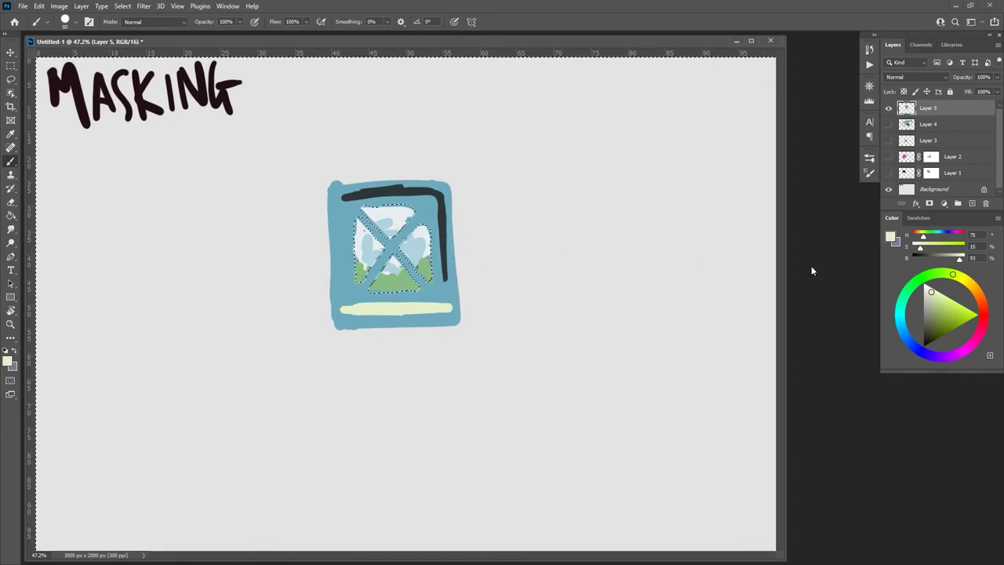
Step: Set a near-white foreground colour and paint the picture's top, left and right edges and the X diagonal
{"action": "left_click_drag", "start_coordinate": [952, 274], "coordinate": [957, 275]}
{"action": "left_click", "coordinate": [929, 290]}
{"action": "left_click", "coordinate": [925, 288]}
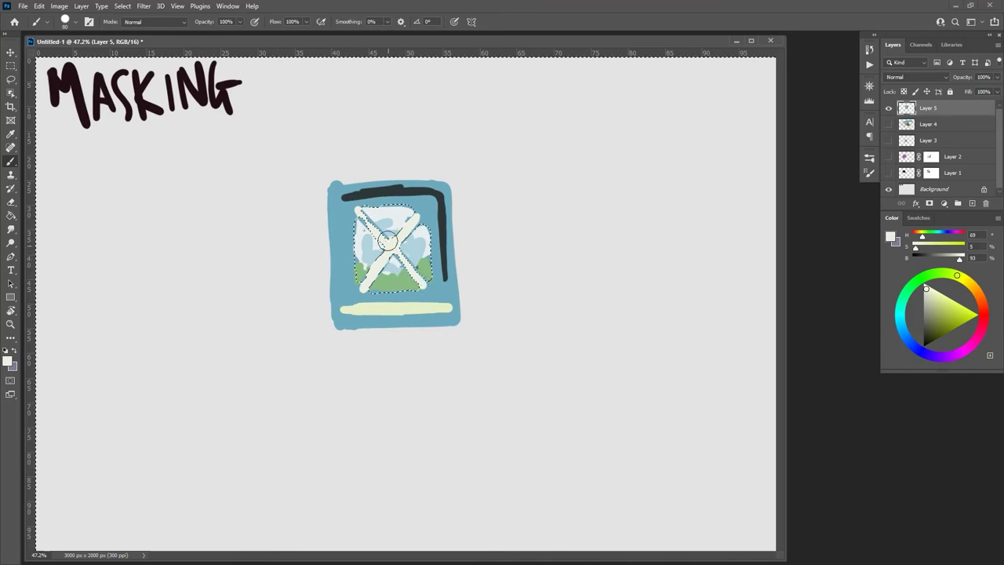
{"action": "left_click_drag", "start_coordinate": [425, 233], "coordinate": [429, 288]}
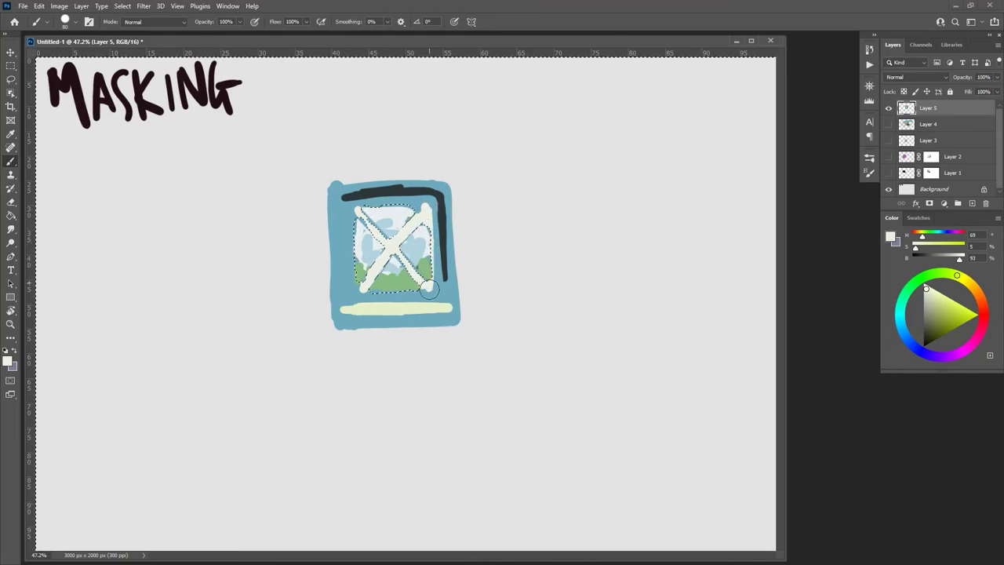
{"action": "left_click_drag", "start_coordinate": [344, 207], "coordinate": [416, 208]}
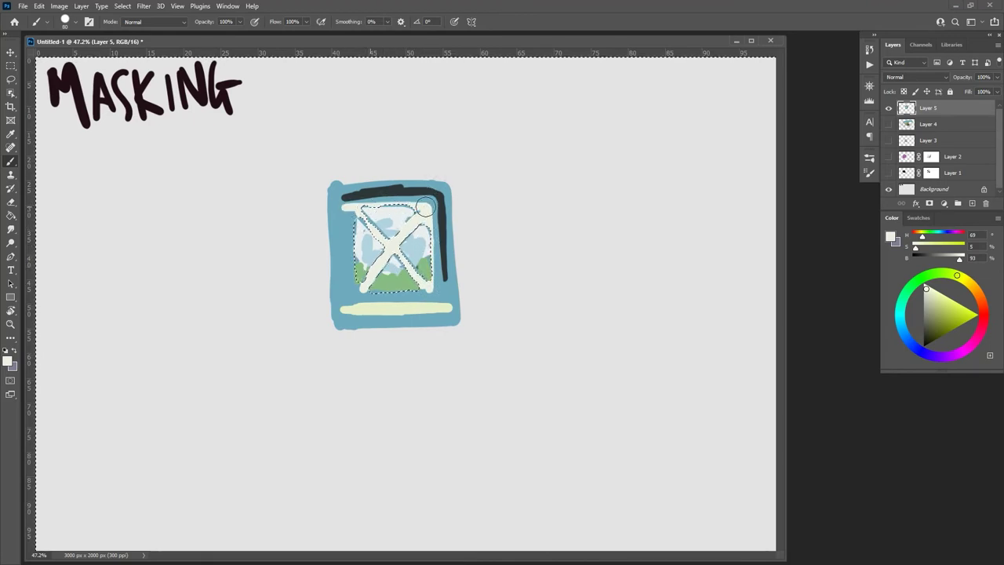
{"action": "left_click_drag", "start_coordinate": [354, 209], "coordinate": [355, 267]}
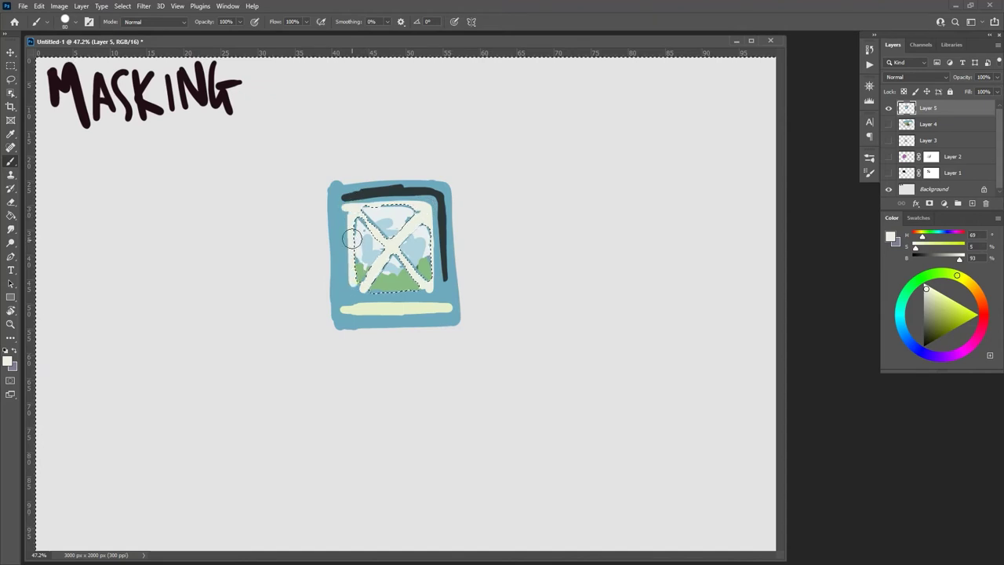
{"action": "mouse_move", "coordinate": [414, 212]}
{"action": "left_mouse_down"}
{"action": "mouse_move", "coordinate": [384, 279]}
{"action": "mouse_move", "coordinate": [359, 291]}
{"action": "mouse_move", "coordinate": [412, 292]}
{"action": "mouse_move", "coordinate": [357, 291]}
{"action": "mouse_move", "coordinate": [411, 290]}
{"action": "left_mouse_up"}
{"action": "mouse_move", "coordinate": [417, 214]}
{"action": "left_mouse_down"}
{"action": "mouse_move", "coordinate": [351, 220]}
{"action": "mouse_move", "coordinate": [351, 265]}
{"action": "left_mouse_up"}
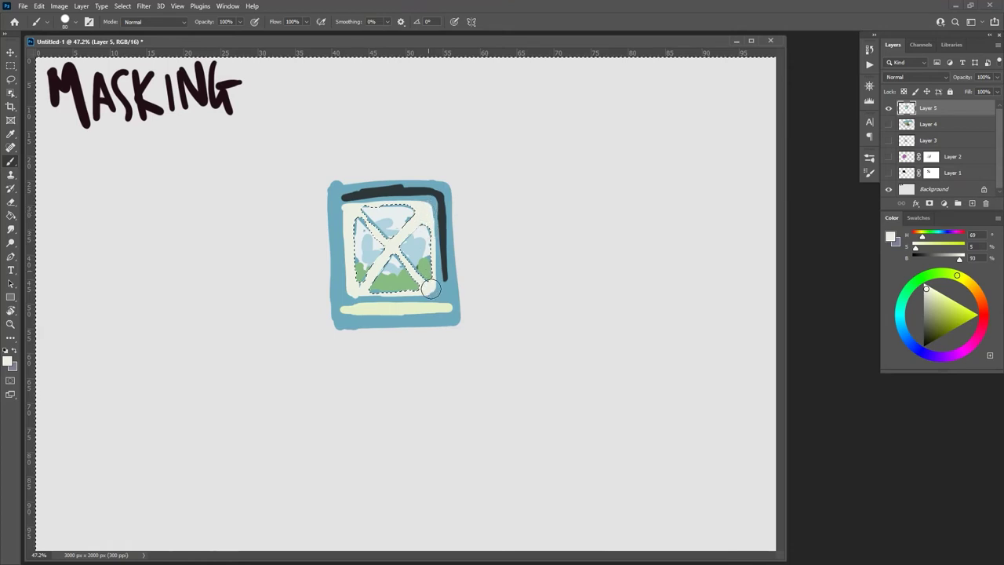
Step: Toggle Quick Mask on and off to preview the selection, then bring up the Select menu
{"action": "key", "text": "q"}
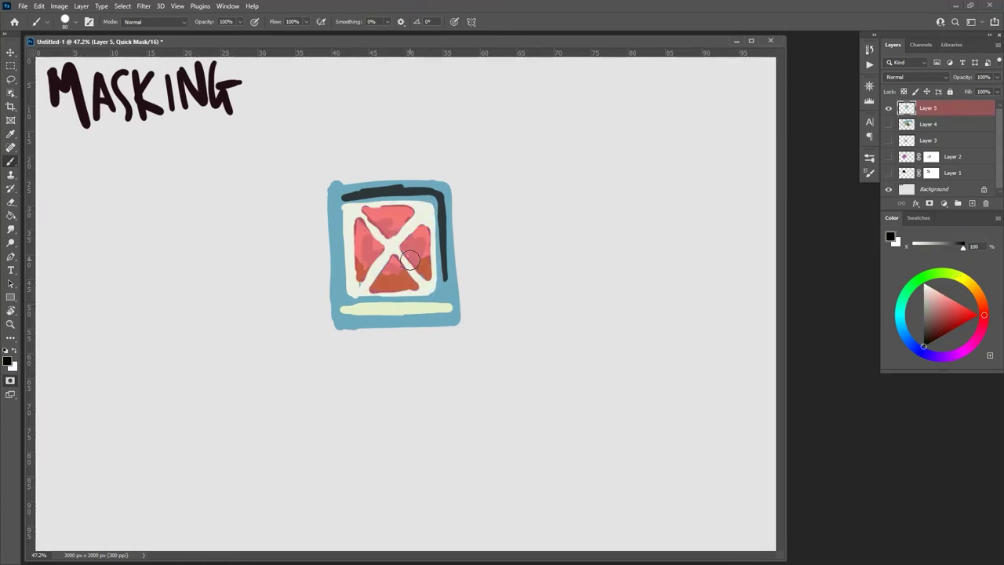
{"action": "key", "text": "q"}
{"action": "key", "text": "q"}
{"action": "key", "text": "q"}
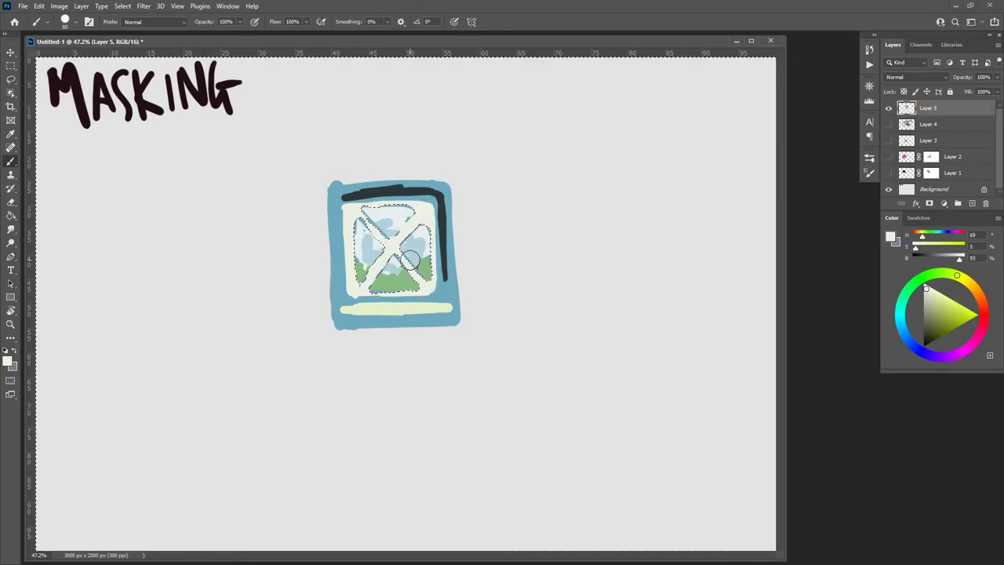
{"action": "key", "text": "q"}
{"action": "key", "text": "q"}
{"action": "key", "text": "q"}
{"action": "key", "text": "q"}
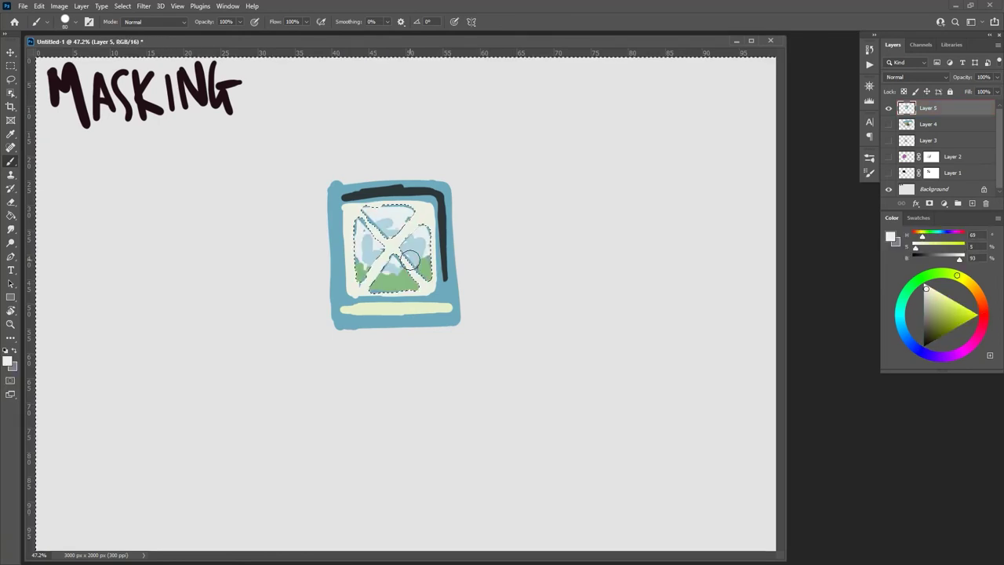
{"action": "left_click", "coordinate": [123, 7]}
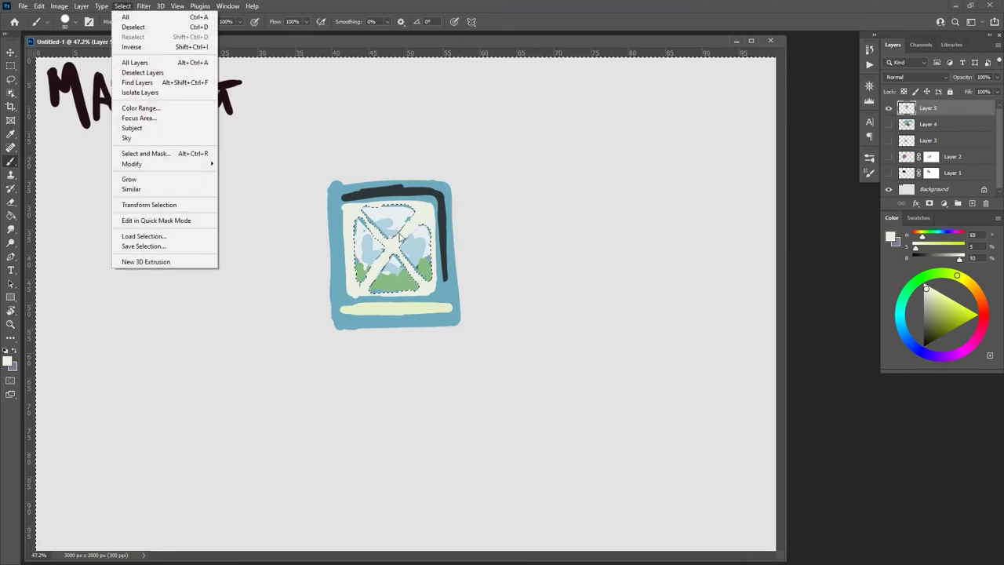
Step: Close the Select menu without choosing and deselect, leaving the framed picture free of marching ants
{"action": "left_click", "coordinate": [337, 7]}
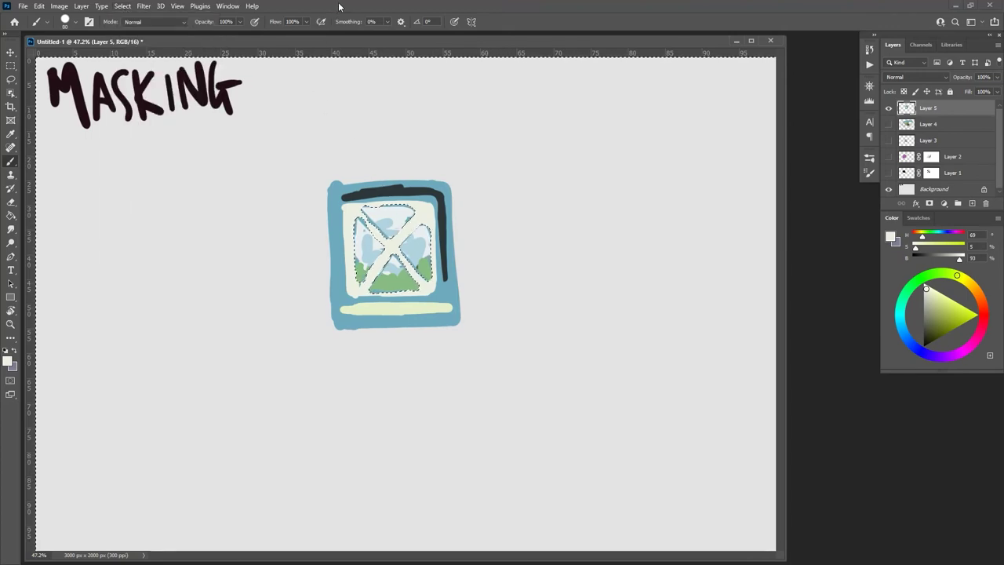
{"action": "key", "text": "ctrl+d"}
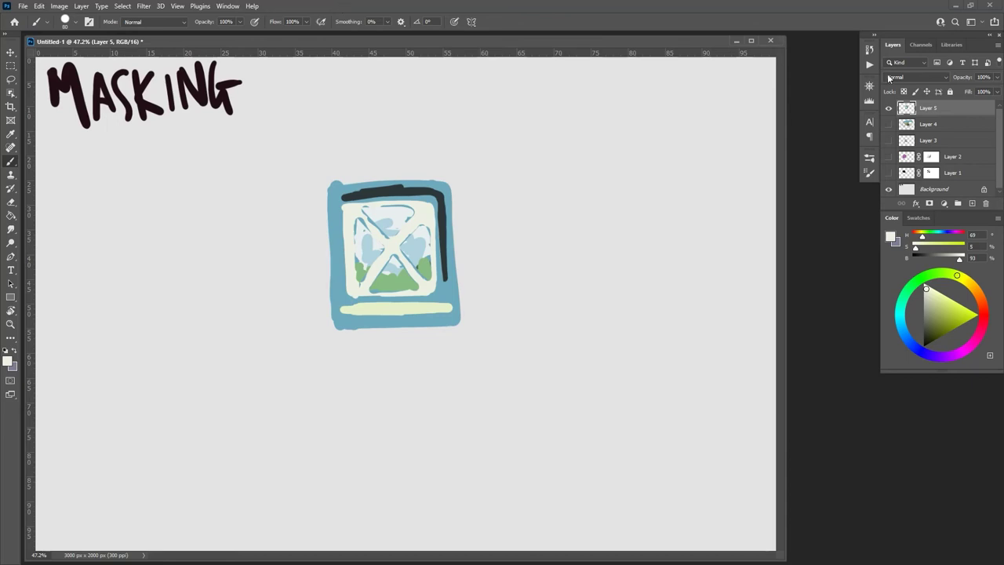
Step: Hide Layer 5's icon sketch, then load Layer 4's pixels as a selection, hide it and deselect
{"action": "left_click", "coordinate": [888, 108]}
{"action": "left_click", "coordinate": [888, 108]}
{"action": "left_click", "coordinate": [888, 109]}
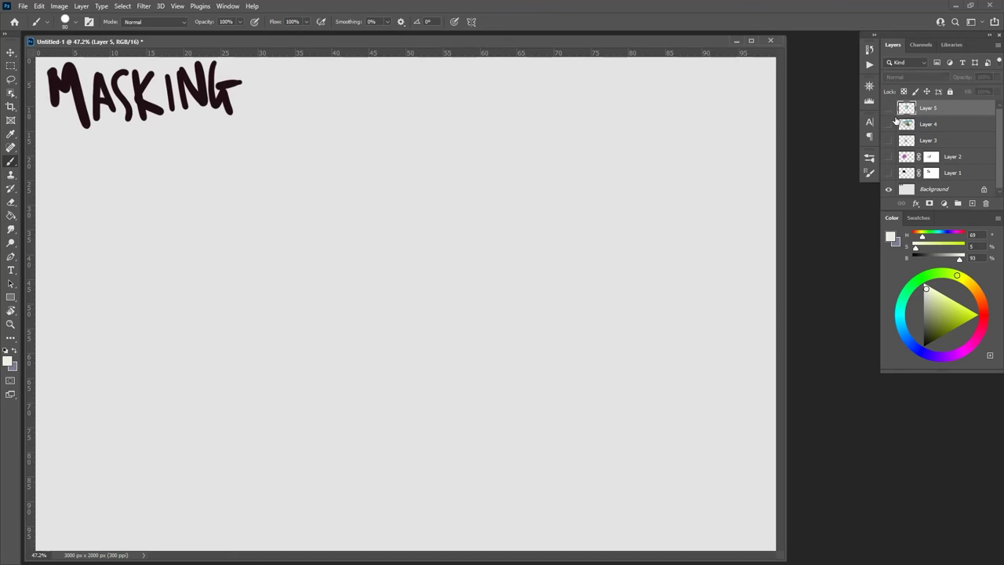
{"action": "left_click", "coordinate": [888, 123]}
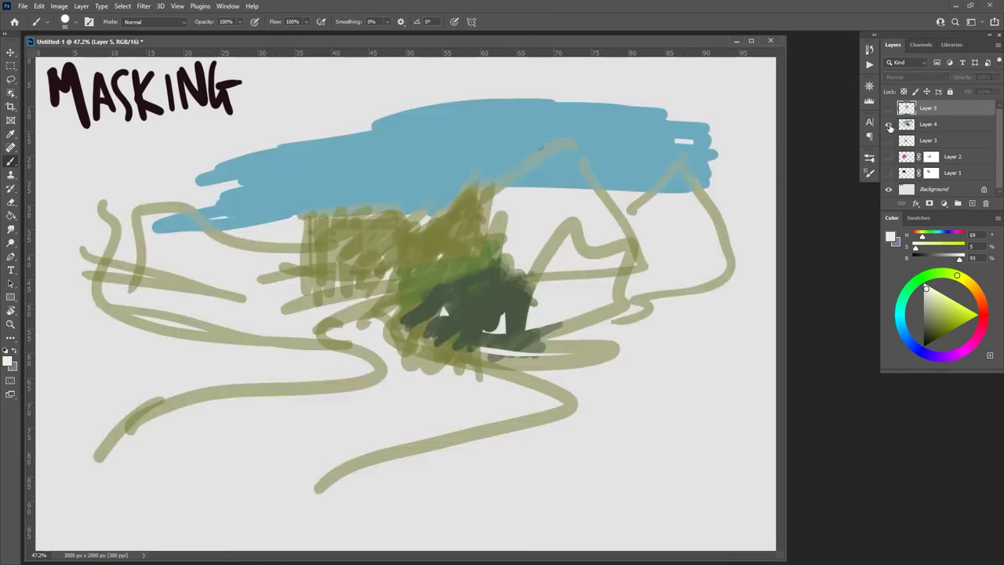
{"action": "left_click", "coordinate": [906, 125], "text": "ctrl"}
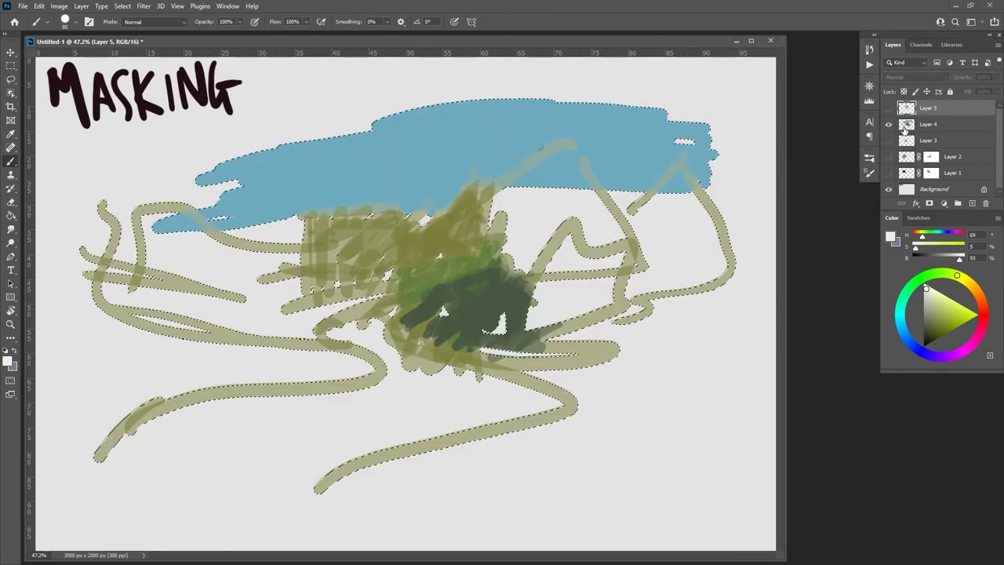
{"action": "left_click", "coordinate": [888, 124]}
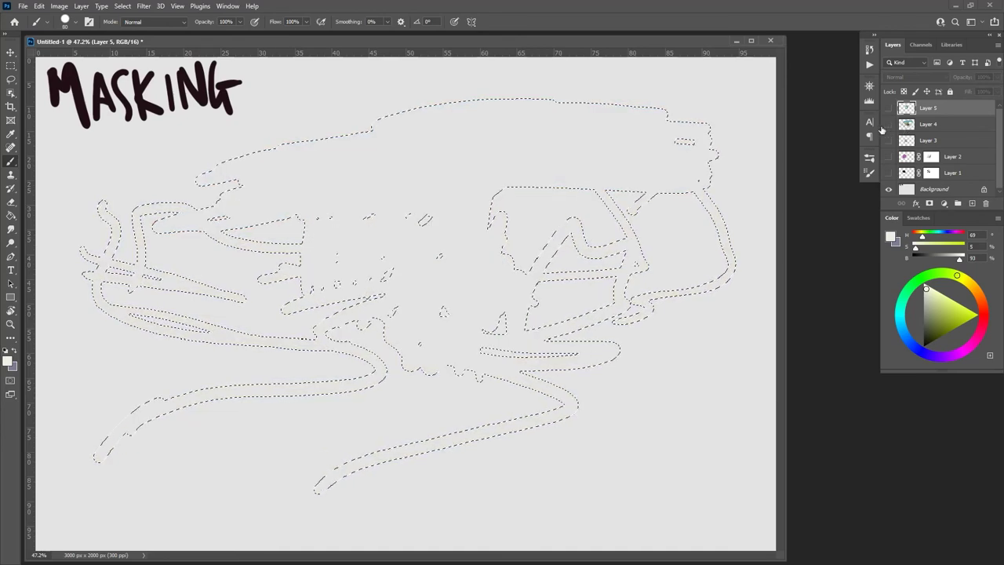
{"action": "key", "text": "ctrl+d"}
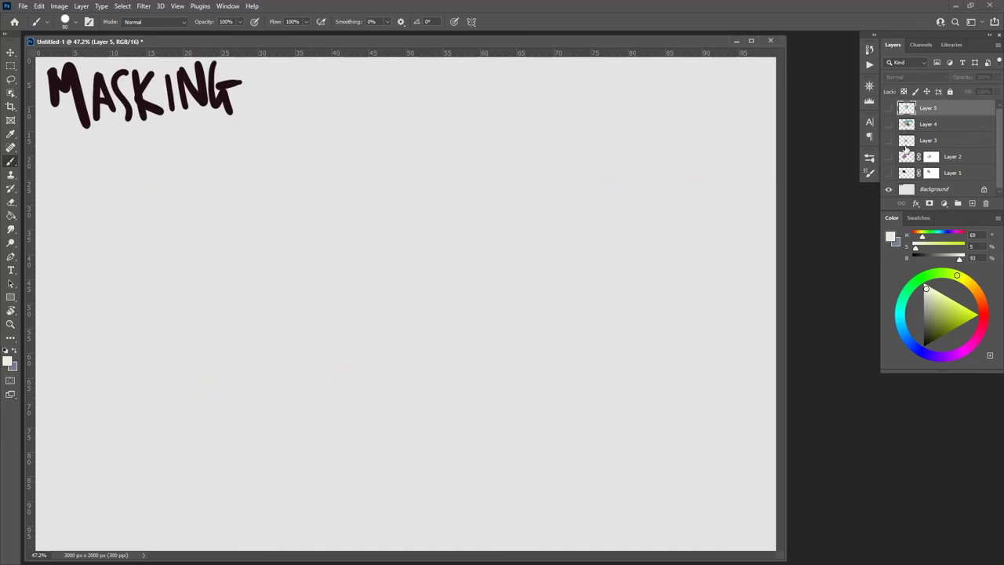
Step: Show and then hide Layers 3, 2 and 1 in turn so every masking example ends hidden
{"action": "left_click", "coordinate": [889, 141]}
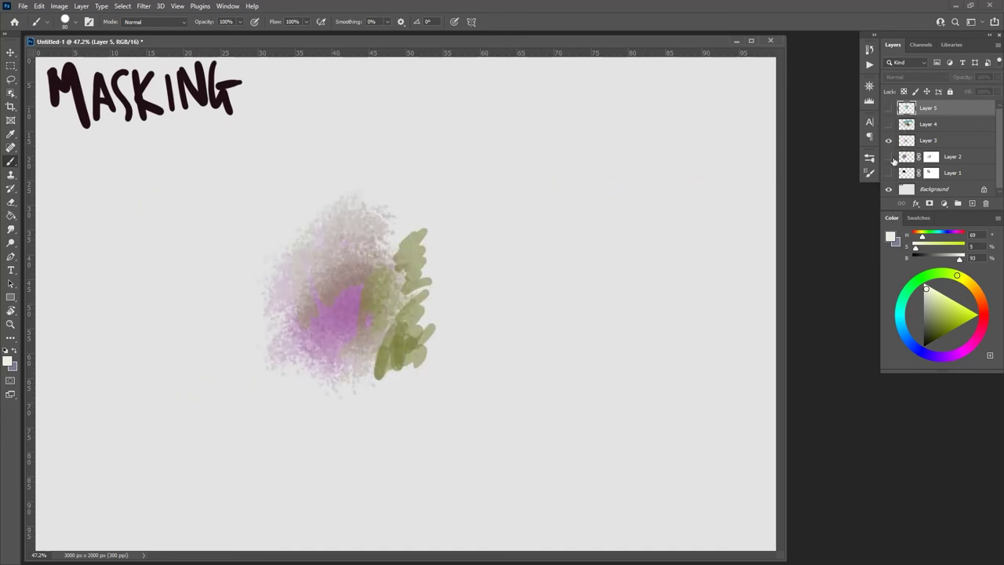
{"action": "left_click", "coordinate": [889, 141]}
{"action": "left_click", "coordinate": [888, 156]}
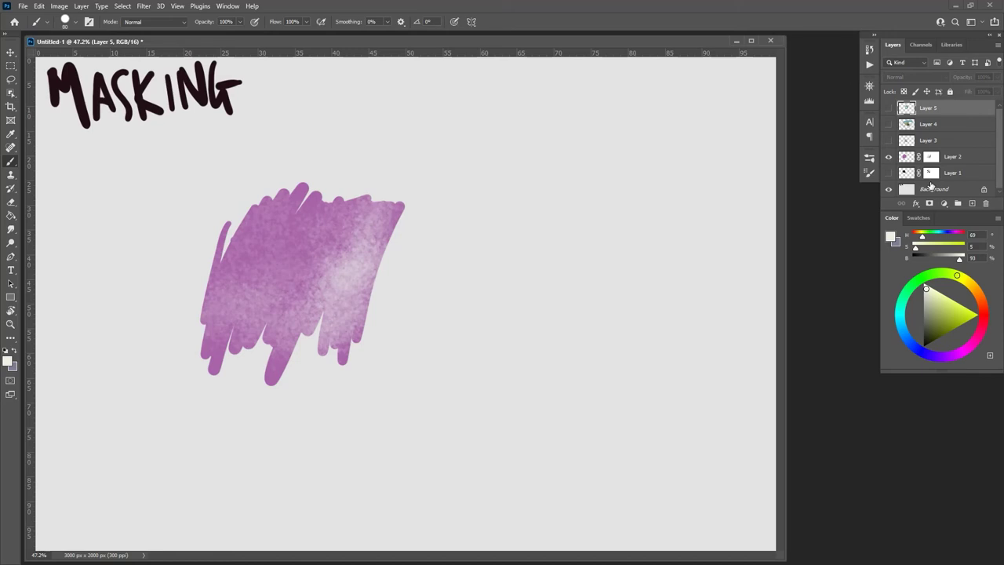
{"action": "left_click", "coordinate": [889, 156]}
{"action": "left_click", "coordinate": [889, 173]}
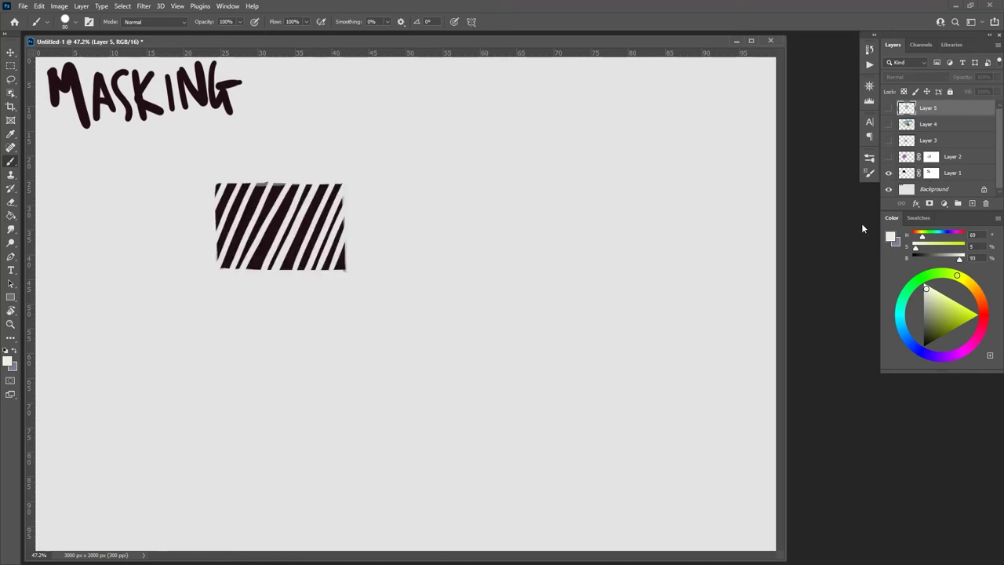
{"action": "left_click", "coordinate": [888, 173]}
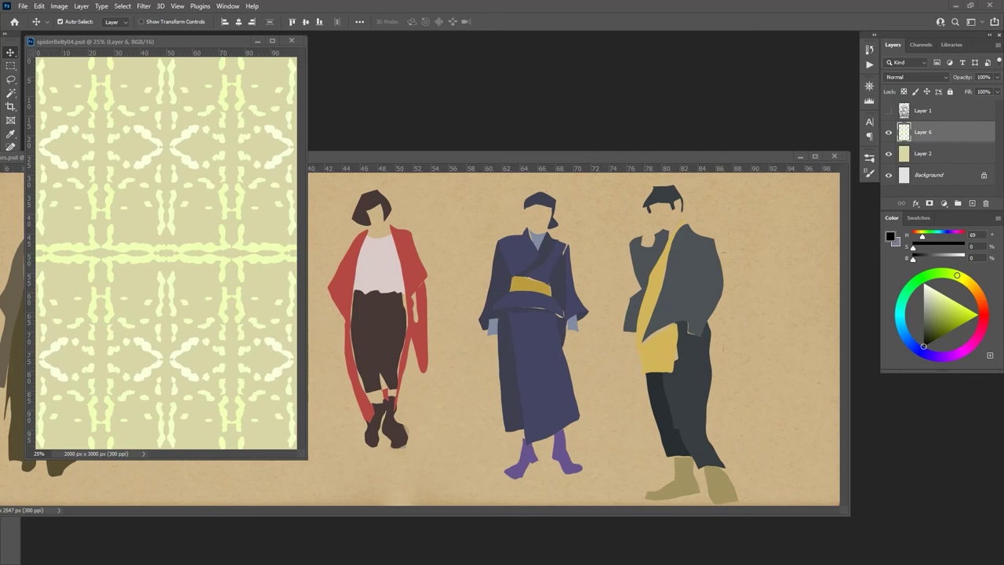
Step: Activate spiderBelly04, select all, move its window aside, then bring it back in front of the illustration
{"action": "left_click", "coordinate": [196, 44]}
{"action": "key", "text": "ctrl+a"}
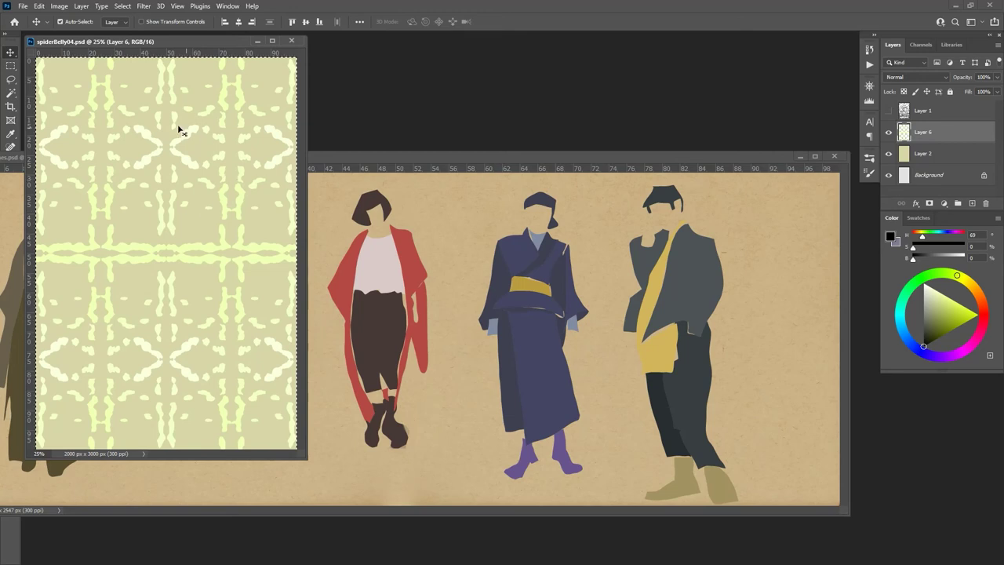
{"action": "left_click_drag", "start_coordinate": [188, 42], "coordinate": [234, 61]}
{"action": "left_click", "coordinate": [442, 157]}
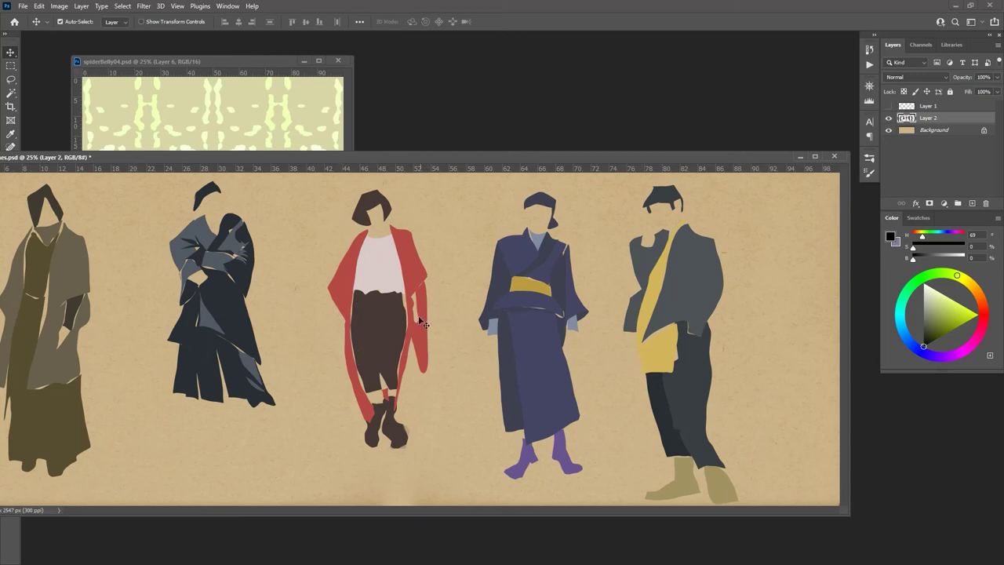
{"action": "left_click", "coordinate": [252, 58]}
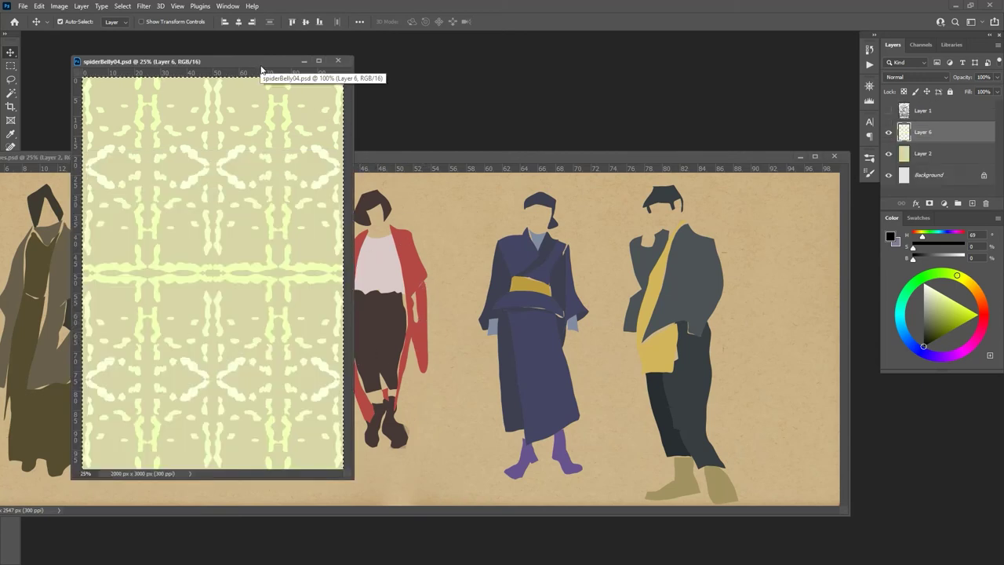
Step: Toggle visibility of Layer 2, Background and Layer 6 to check the pattern over its yellow fill
{"action": "left_click", "coordinate": [889, 155]}
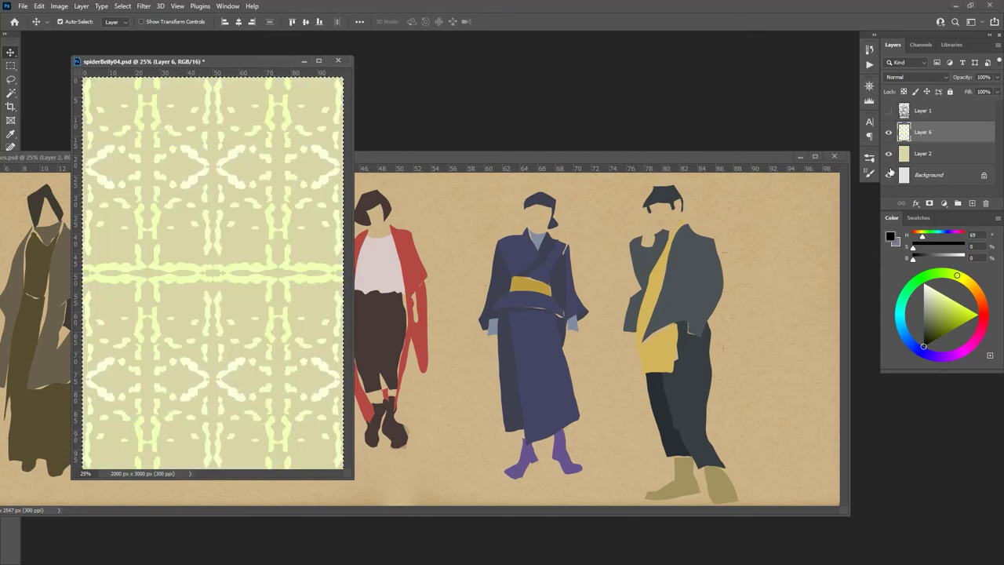
{"action": "left_click", "coordinate": [888, 175]}
{"action": "left_click", "coordinate": [888, 174]}
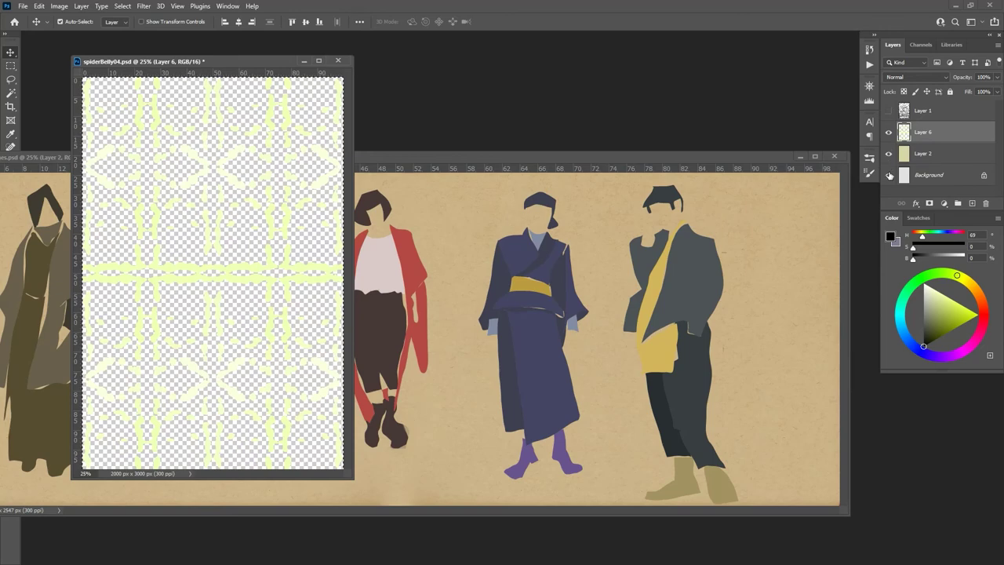
{"action": "left_click", "coordinate": [888, 154]}
{"action": "left_click", "coordinate": [890, 133]}
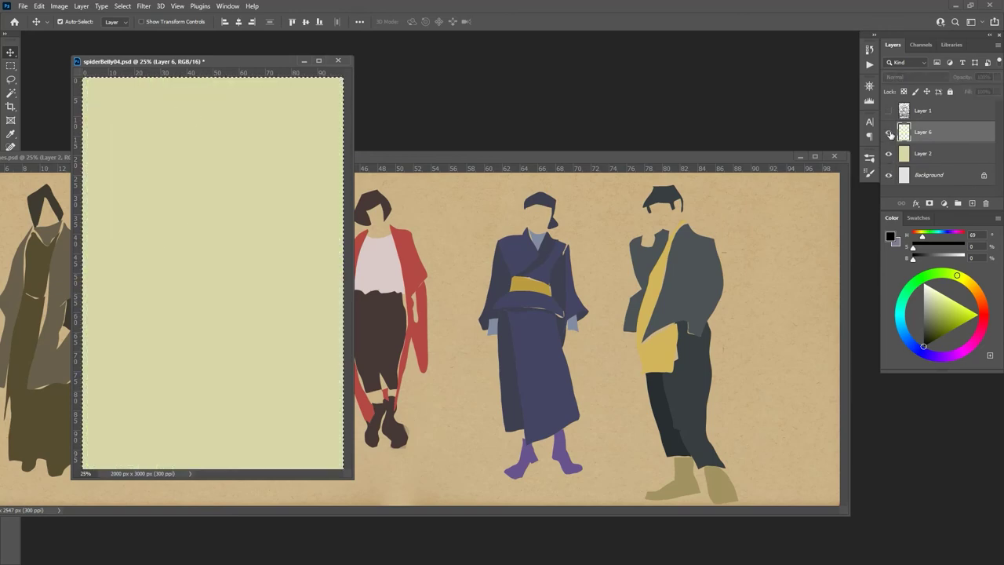
{"action": "left_click", "coordinate": [889, 134]}
{"action": "left_click", "coordinate": [889, 133]}
{"action": "left_click", "coordinate": [889, 134]}
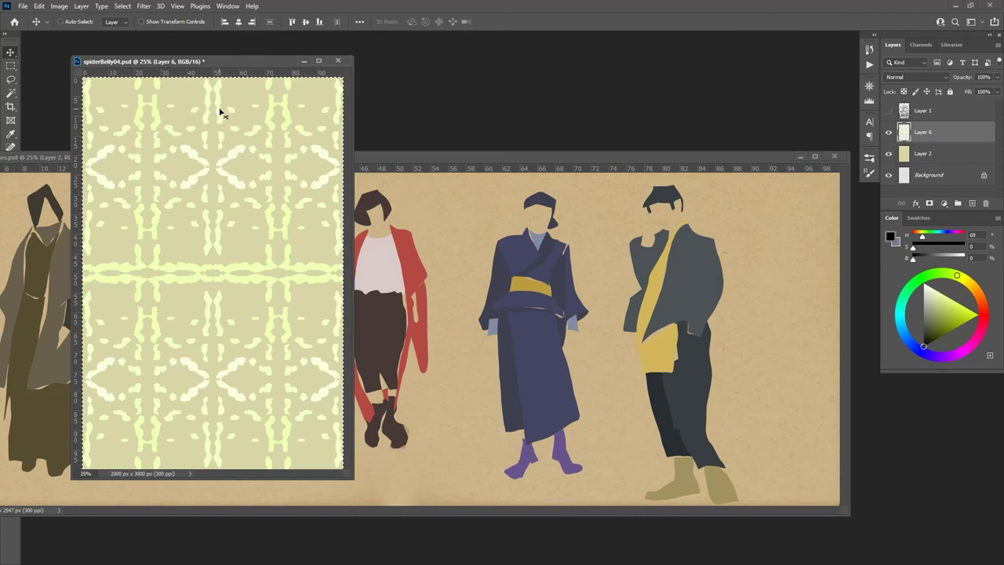
Step: Select the entire spiderBelly04 canvas with Select > All and copy it
{"action": "left_click", "coordinate": [122, 6]}
{"action": "left_click", "coordinate": [126, 17]}
{"action": "key", "text": "ctrl"}
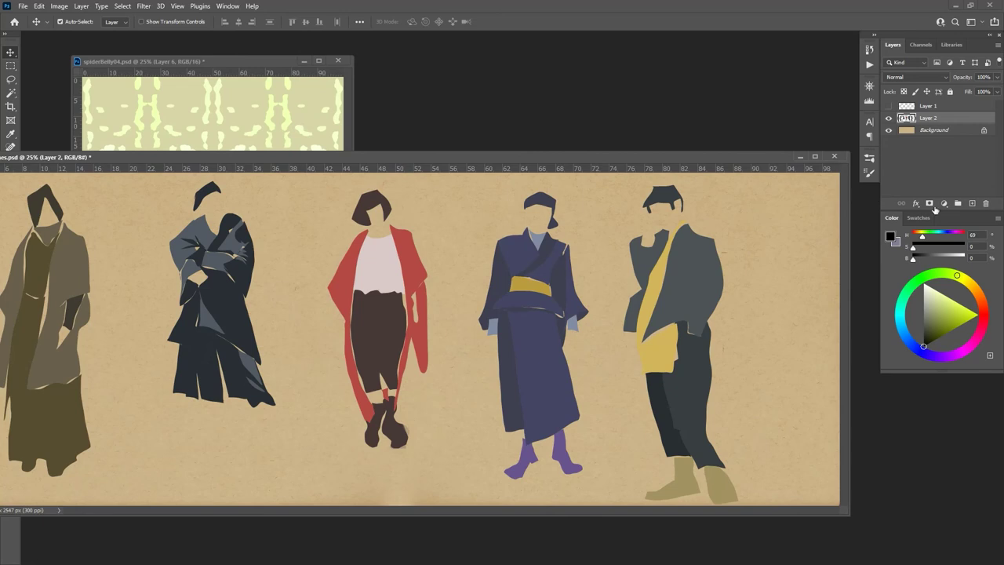
Step: Paste the spiderBelly pattern onto a new Layer 3 and scale it to about 38% beside the red-clad figure
{"action": "left_click", "coordinate": [972, 204]}
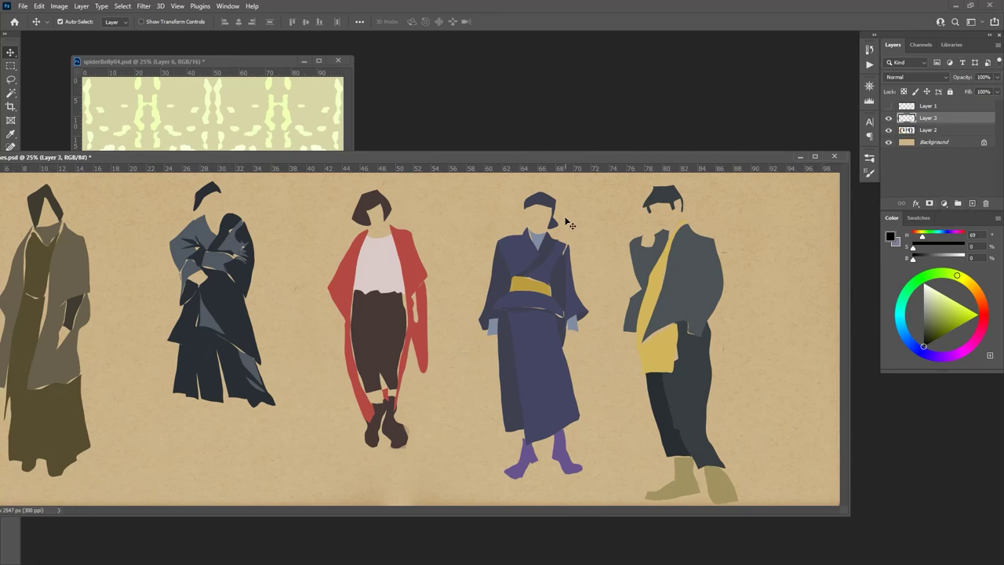
{"action": "key", "text": "ctrl+v"}
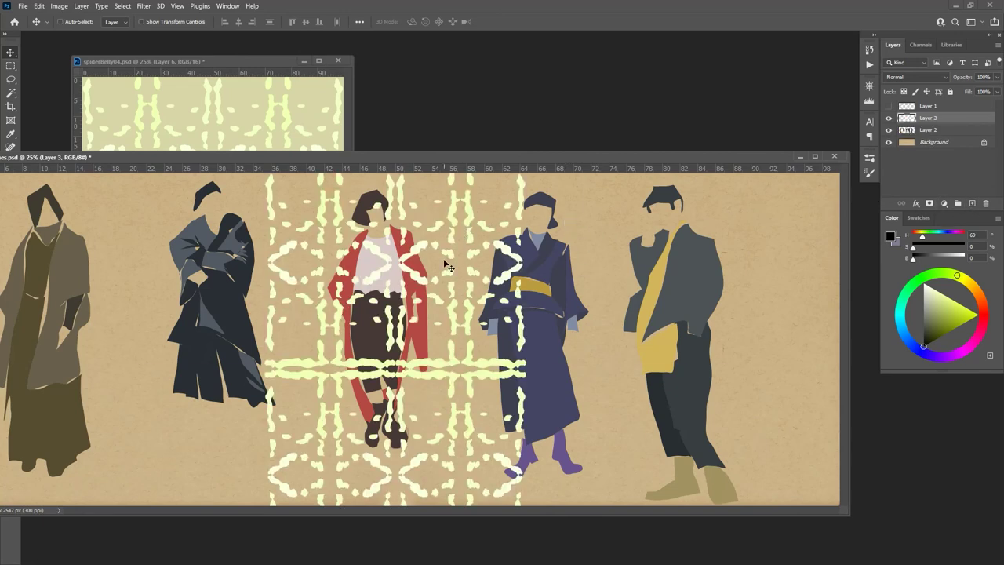
{"action": "key", "text": "ctrl+t"}
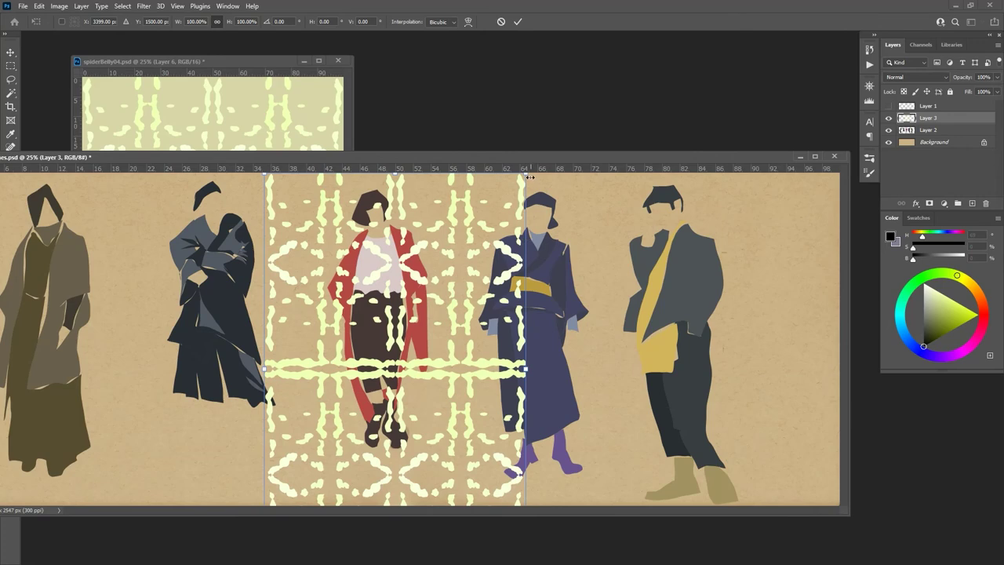
{"action": "left_click_drag", "start_coordinate": [525, 174], "coordinate": [315, 291]}
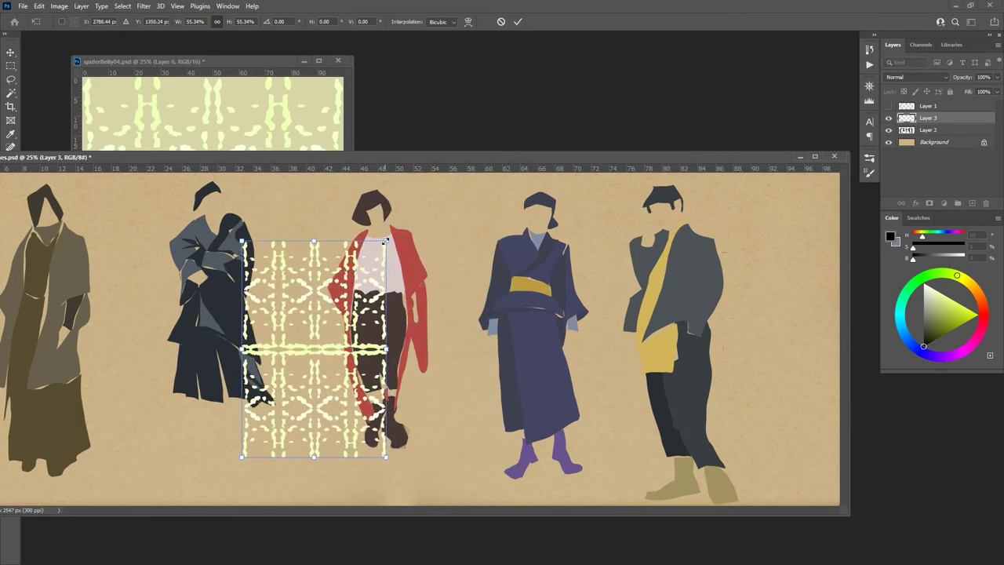
{"action": "left_click_drag", "start_coordinate": [384, 241], "coordinate": [345, 312]}
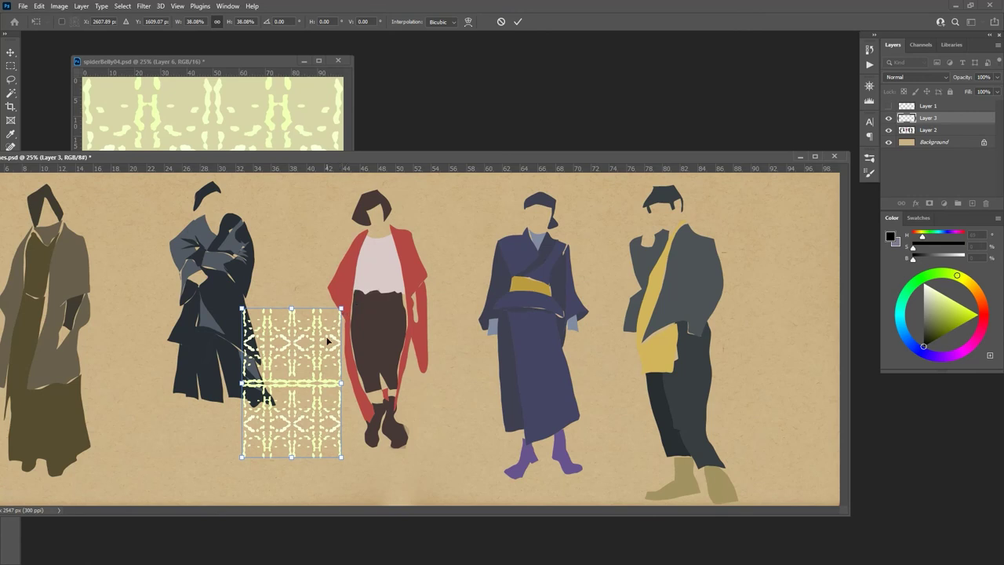
Step: Commit the pattern's new size and duplicate Layer 3 as Layer 3 copy
{"action": "key", "text": "Return"}
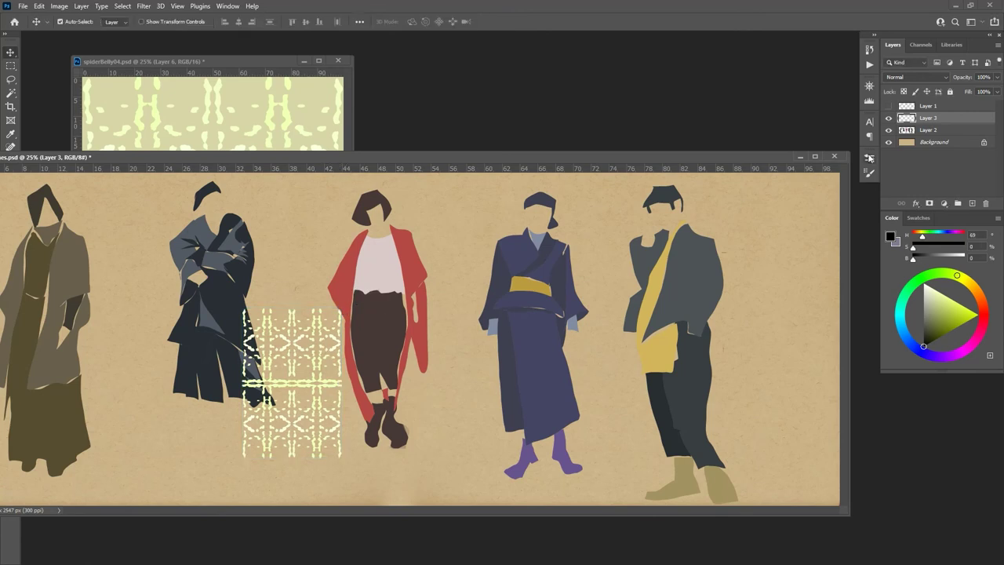
{"action": "right_click", "coordinate": [907, 119]}
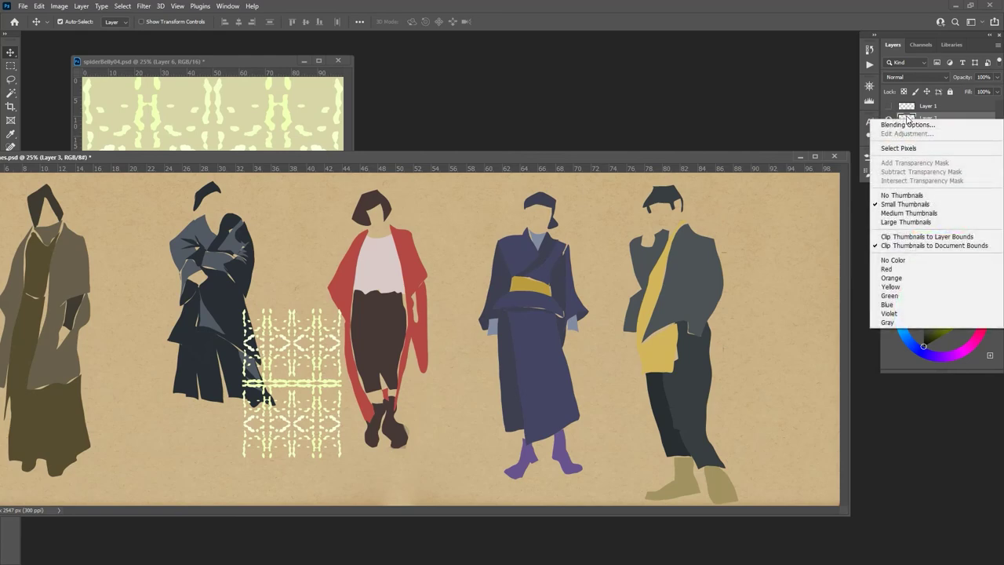
{"action": "key", "text": "Escape"}
{"action": "right_click", "coordinate": [924, 119]}
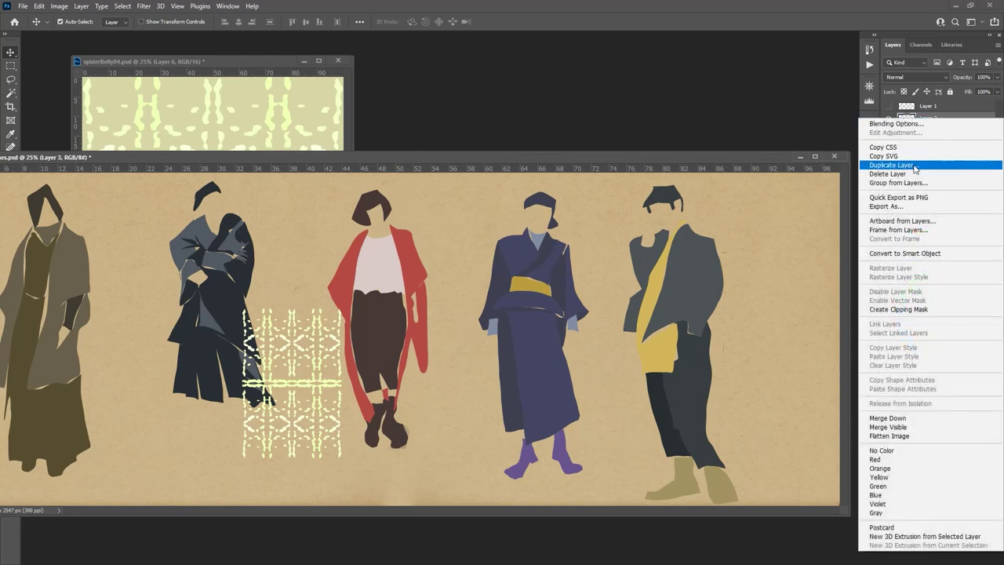
{"action": "left_click", "coordinate": [890, 165]}
{"action": "left_click", "coordinate": [587, 162]}
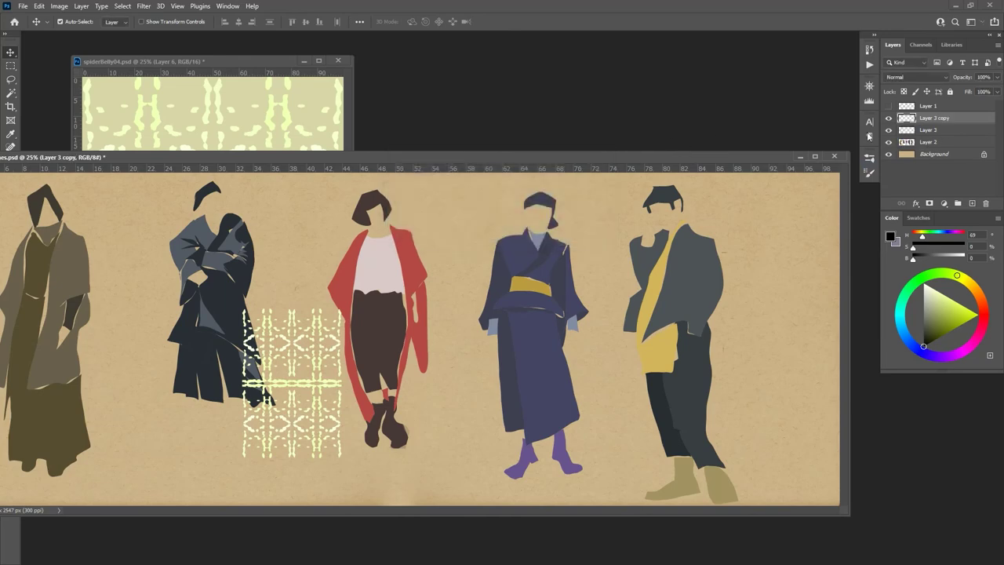
Step: Duplicate the pattern twice more, creating Layer 3 copy 2 and Layer 3 copy 3
{"action": "right_click", "coordinate": [924, 120]}
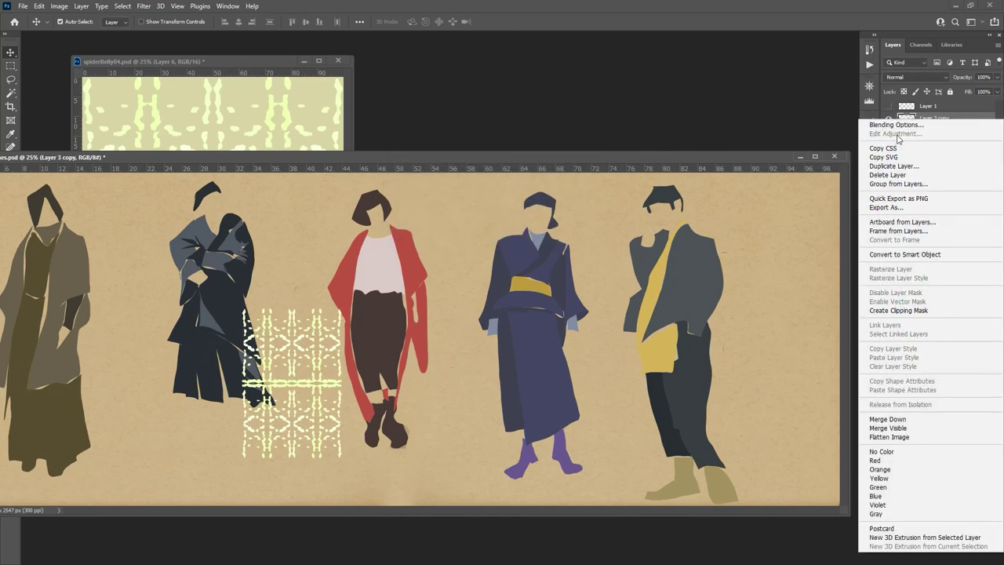
{"action": "left_click", "coordinate": [894, 165]}
{"action": "left_click", "coordinate": [586, 161]}
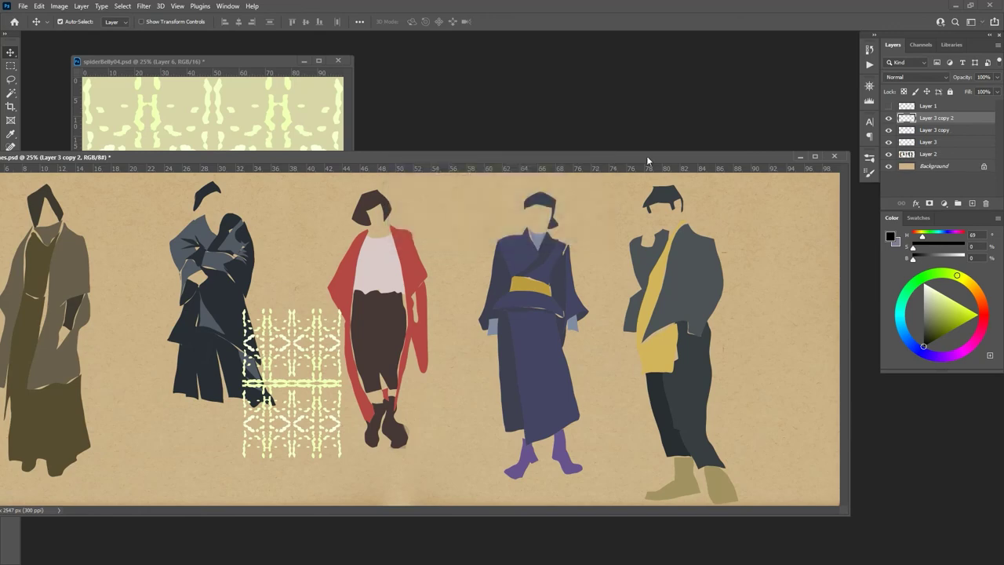
{"action": "right_click", "coordinate": [922, 119]}
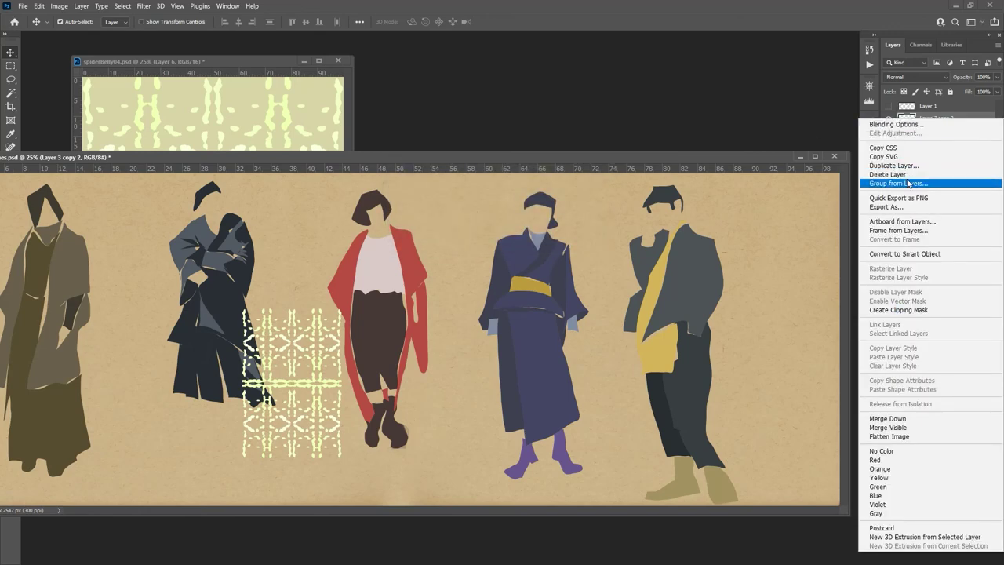
{"action": "left_click", "coordinate": [908, 166]}
{"action": "left_click", "coordinate": [589, 161]}
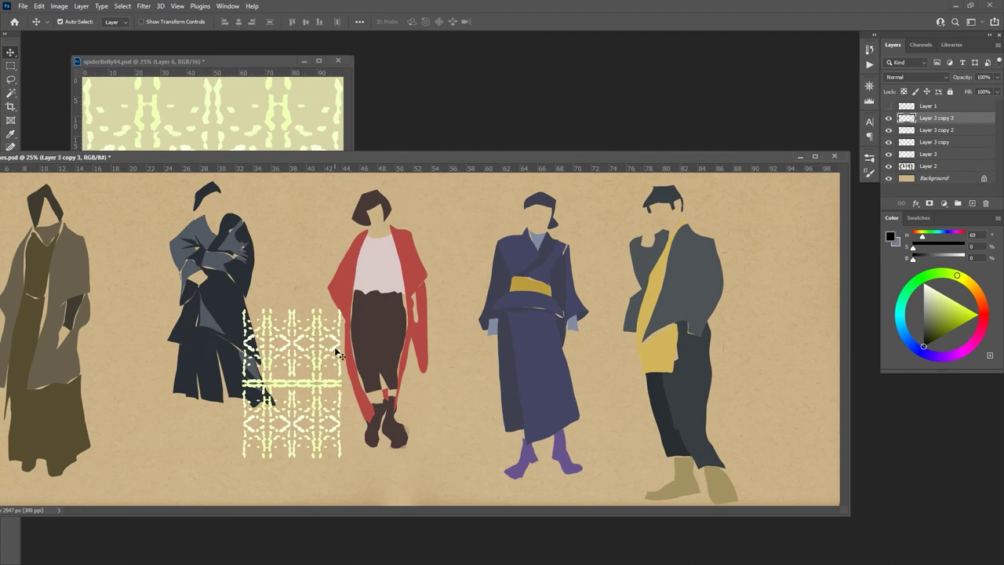
Step: Drag two pattern copies over the red figure, then shift the patterns and Layer 2 right together
{"action": "left_click_drag", "start_coordinate": [339, 354], "coordinate": [438, 348]}
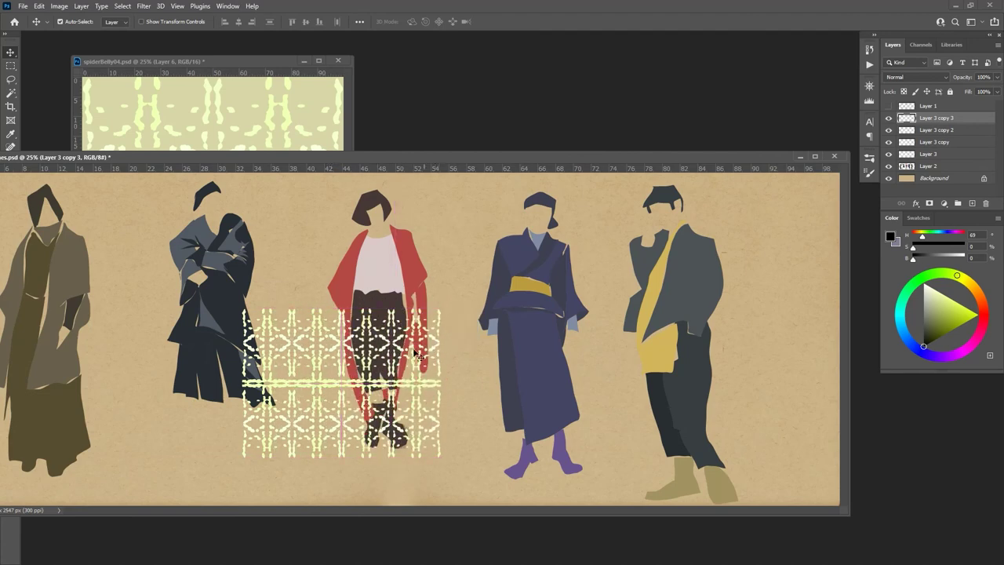
{"action": "left_click_drag", "start_coordinate": [333, 354], "coordinate": [333, 200]}
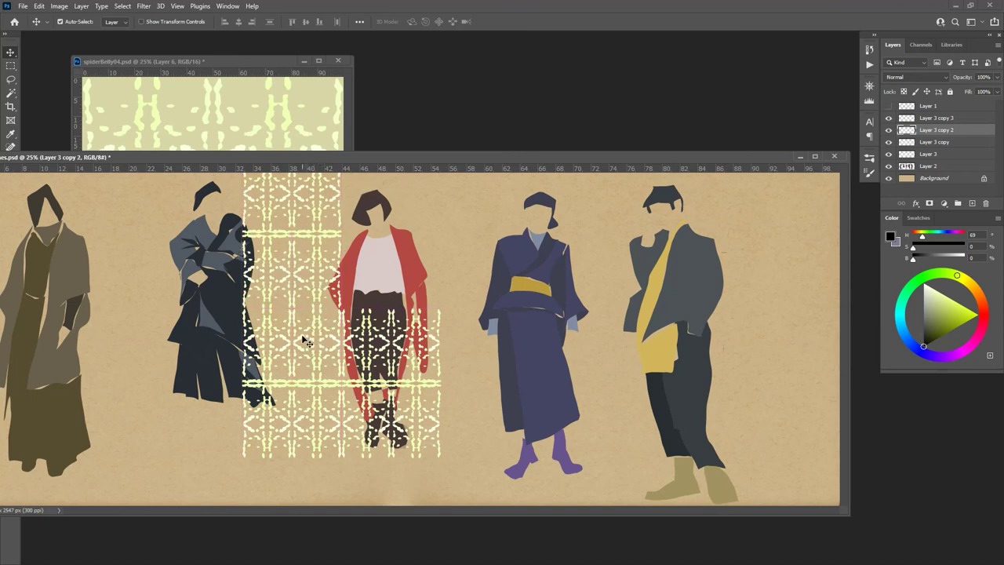
{"action": "key", "text": "ctrl+alt+a"}
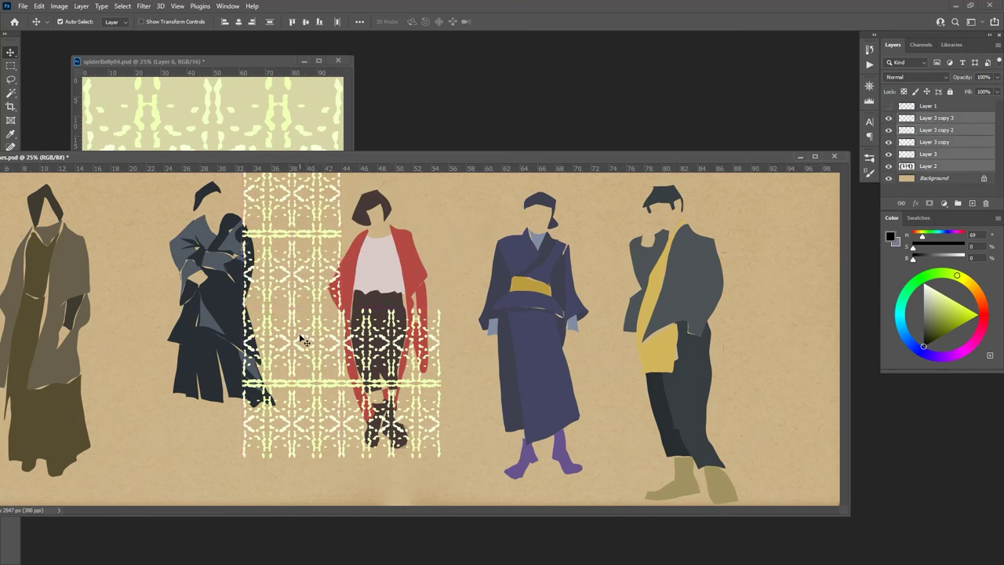
{"action": "left_click_drag", "start_coordinate": [304, 343], "coordinate": [327, 345]}
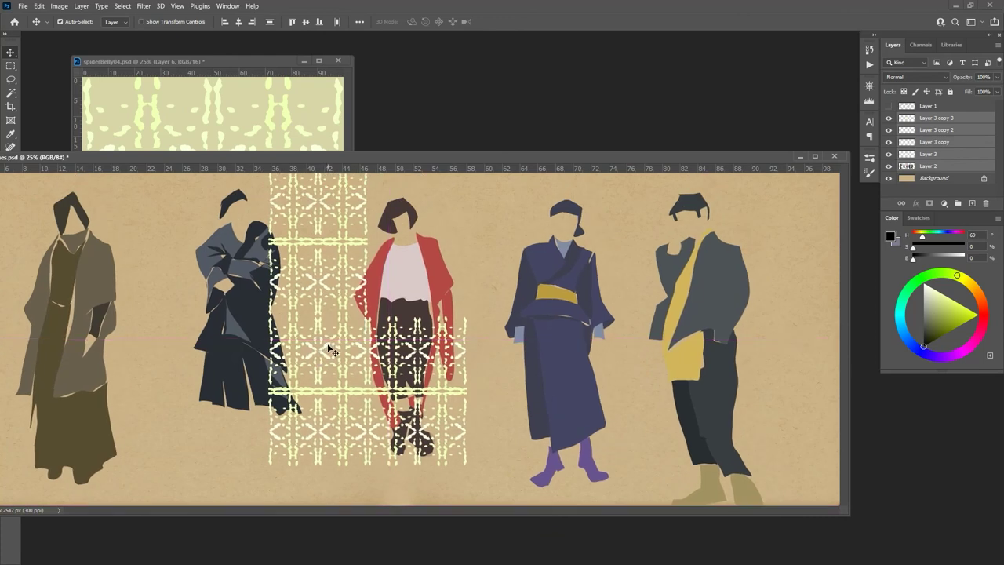
Step: Check coverage by toggling copy visibility, then move and nudge tiles edge to edge over the red figure
{"action": "left_click", "coordinate": [945, 154]}
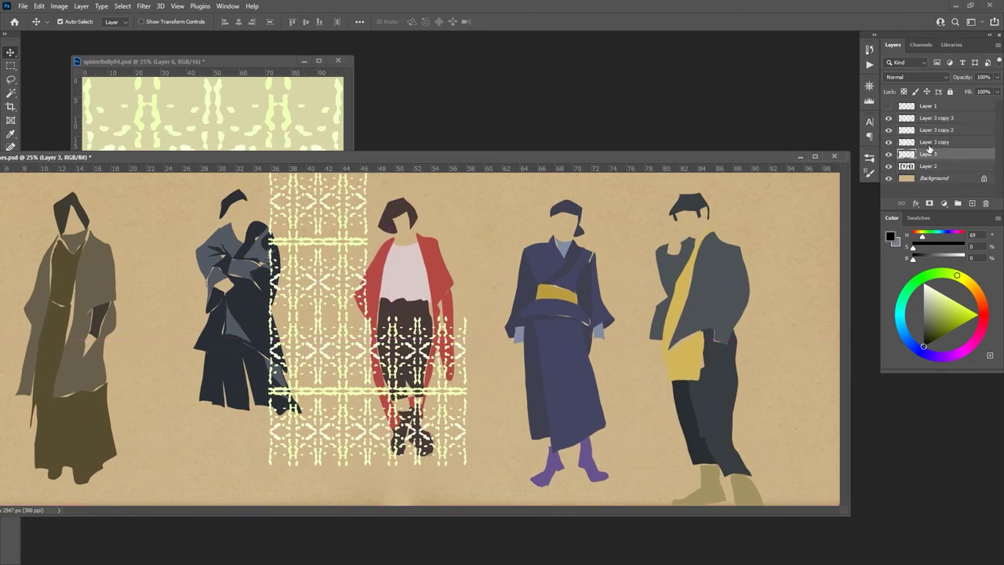
{"action": "left_click", "coordinate": [926, 142]}
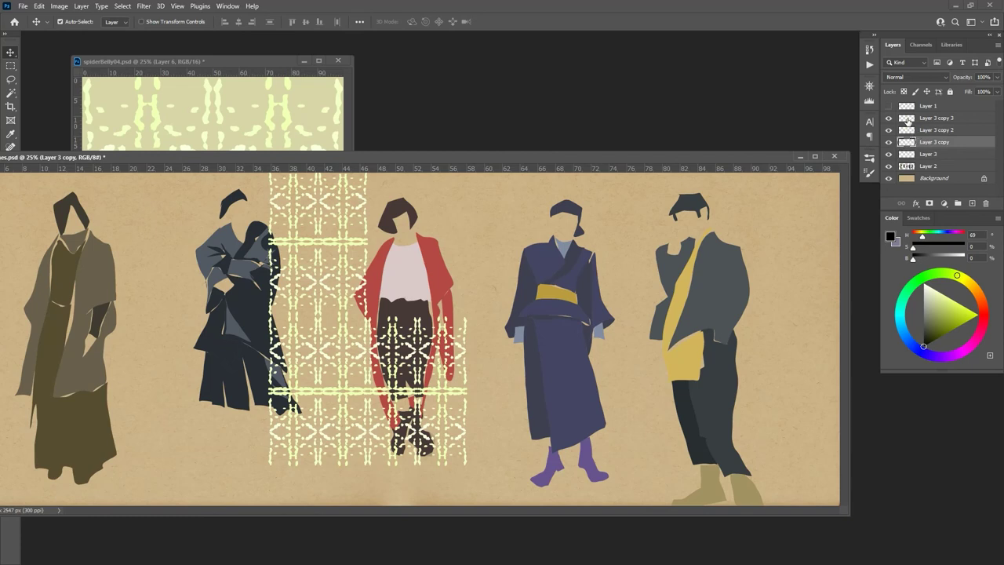
{"action": "left_click", "coordinate": [890, 122]}
{"action": "left_click", "coordinate": [891, 121]}
{"action": "left_click", "coordinate": [888, 131]}
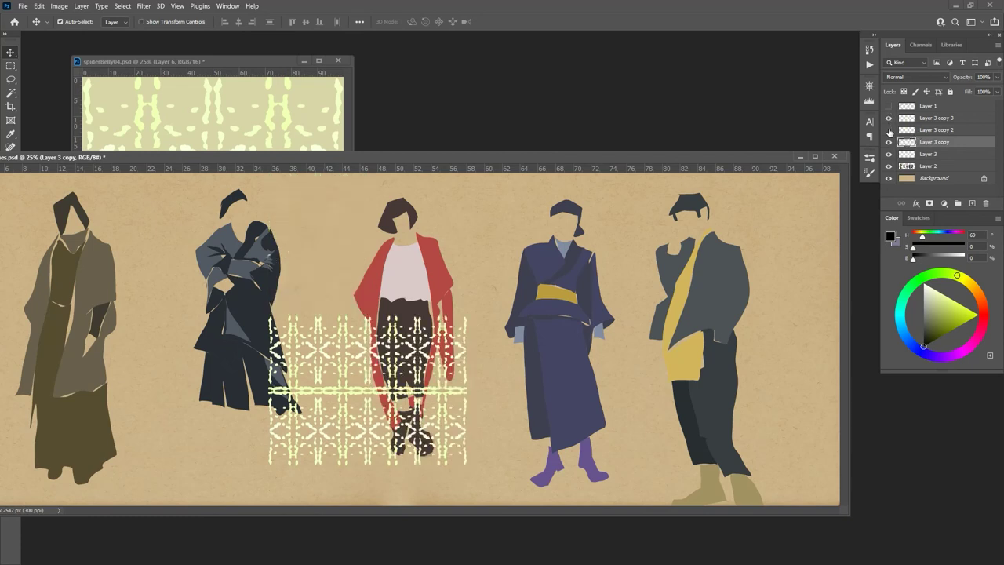
{"action": "left_click", "coordinate": [889, 131]}
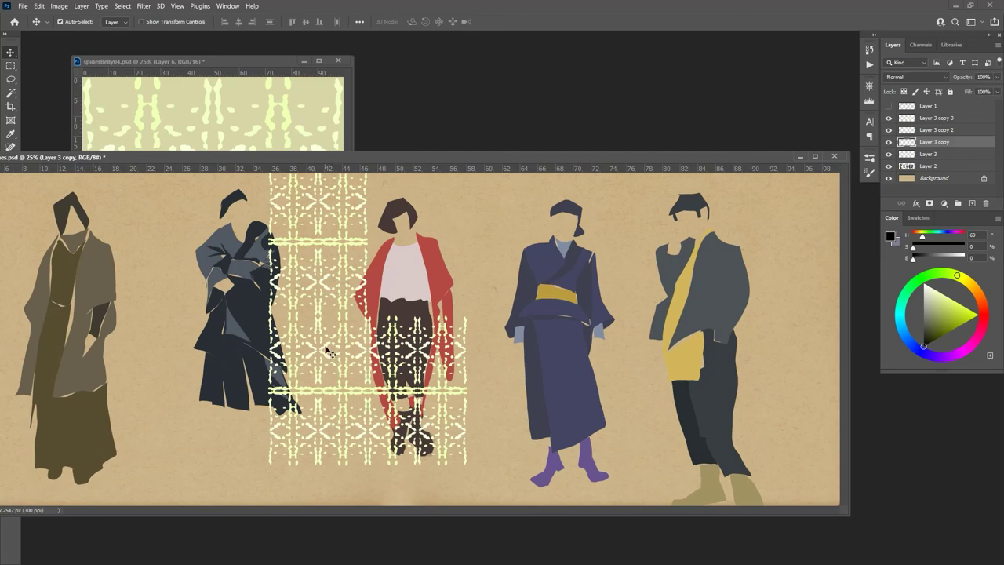
{"action": "left_click_drag", "start_coordinate": [428, 337], "coordinate": [427, 195]}
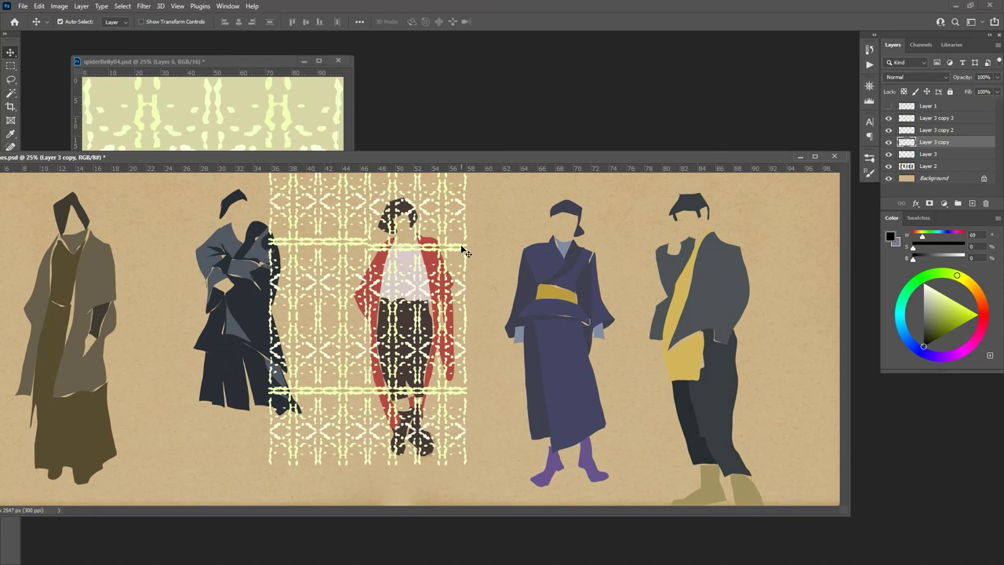
{"action": "left_click_drag", "start_coordinate": [464, 241], "coordinate": [461, 243]}
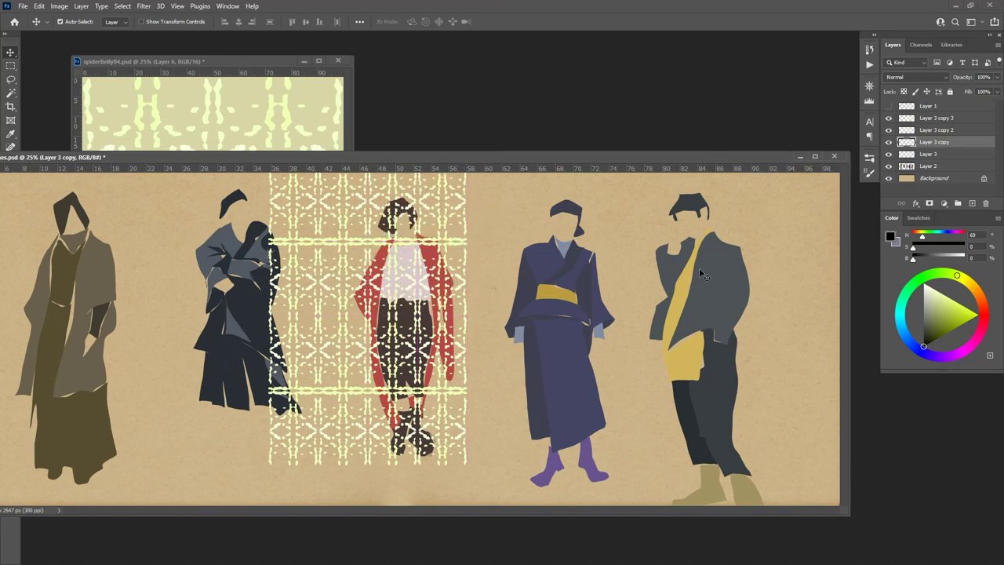
Step: Toggle the pattern tiles' visibility to inspect the figure underneath
{"action": "left_click", "coordinate": [932, 120]}
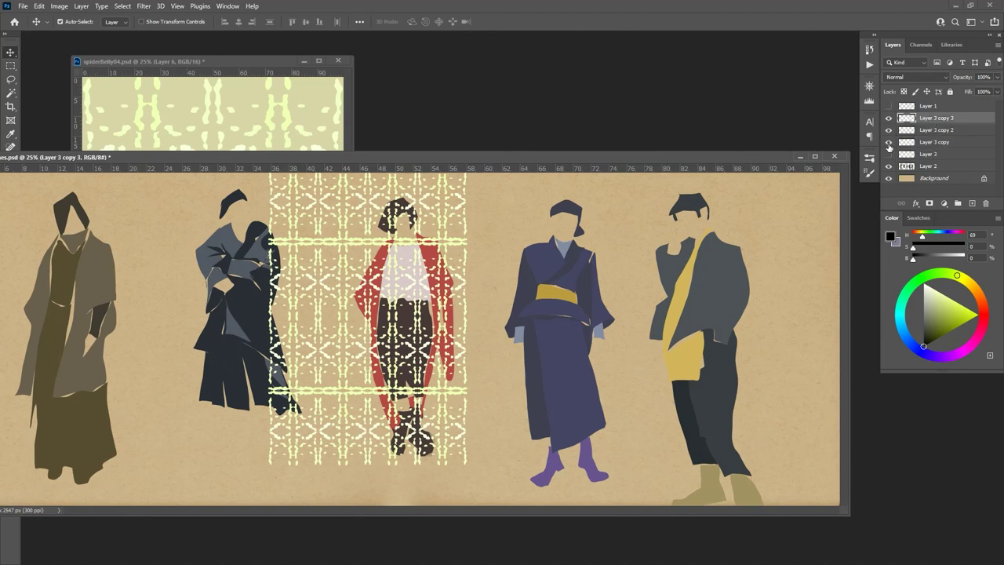
{"action": "left_click", "coordinate": [889, 119]}
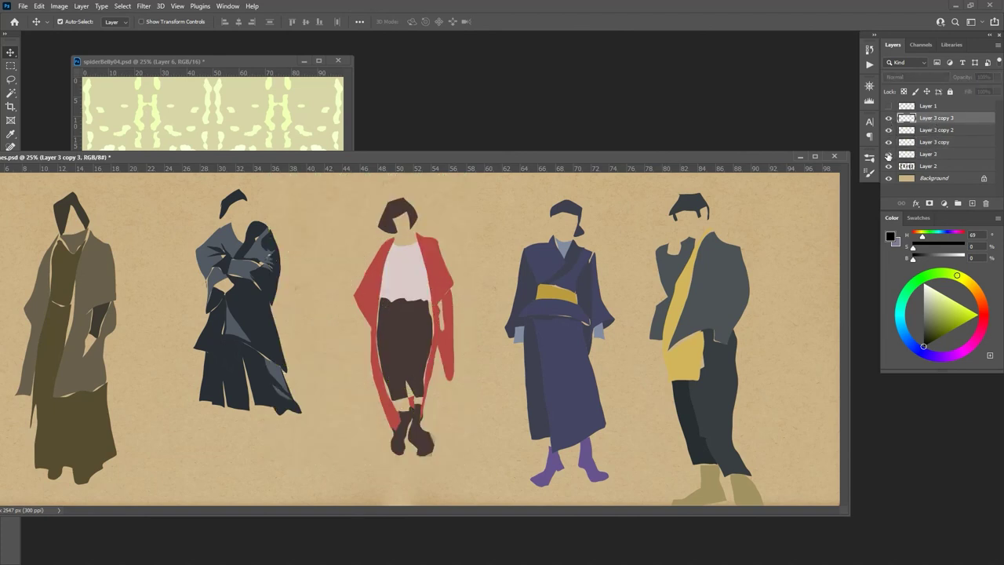
{"action": "left_click", "coordinate": [888, 154]}
{"action": "left_click", "coordinate": [888, 130]}
{"action": "left_click", "coordinate": [888, 154]}
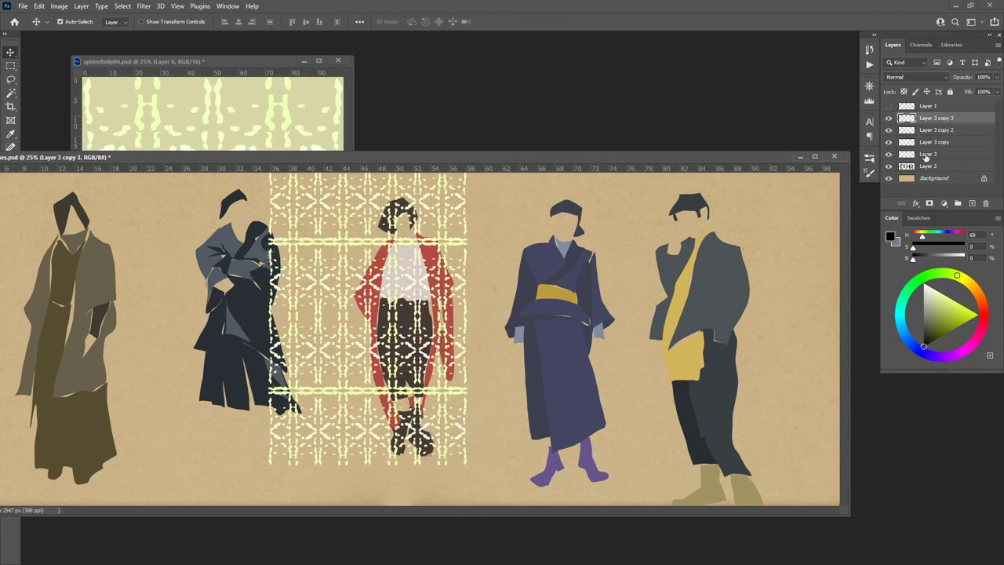
Step: Select Layer 3 through Layer 3 copy 3 and merge them with Layer > Merge Layers
{"action": "left_click", "coordinate": [926, 156], "text": "shift"}
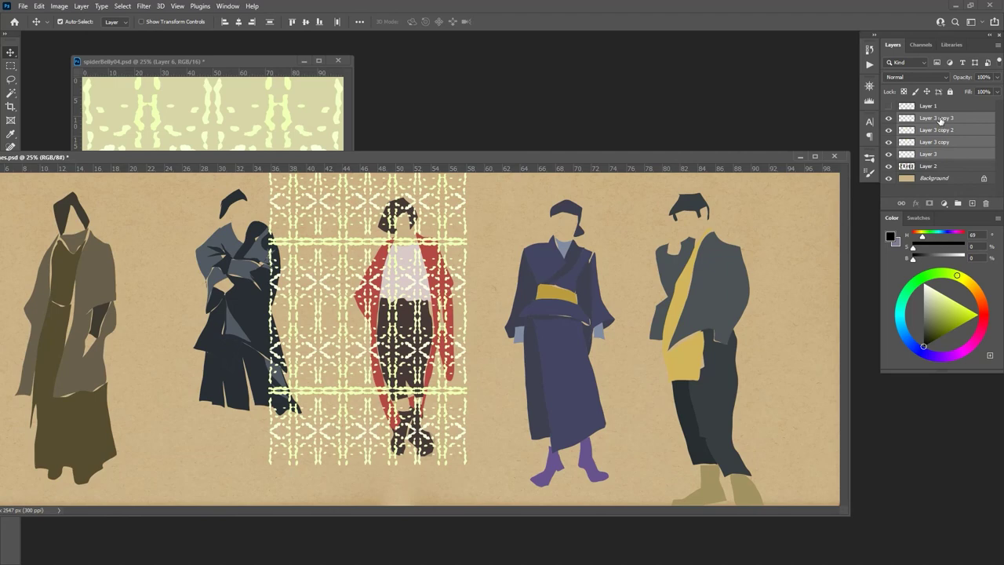
{"action": "left_click", "coordinate": [940, 119]}
{"action": "left_click", "coordinate": [939, 131], "text": "ctrl"}
{"action": "left_click", "coordinate": [936, 144], "text": "ctrl"}
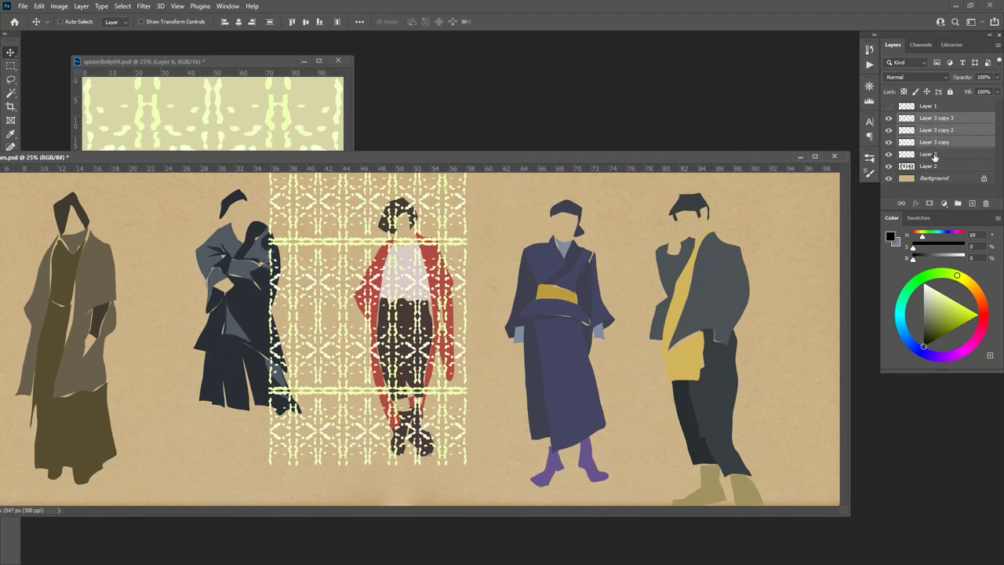
{"action": "left_click", "coordinate": [934, 156], "text": "ctrl"}
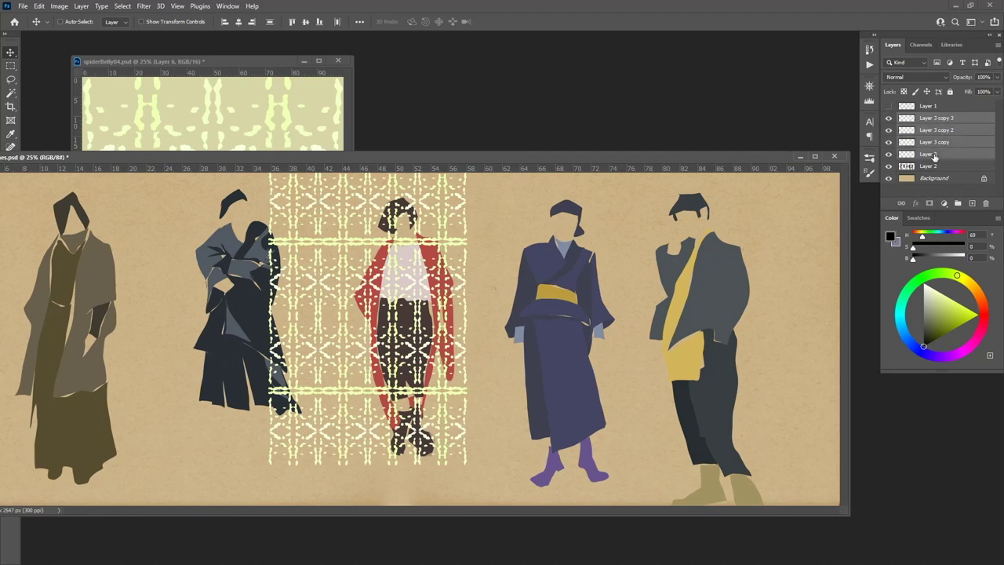
{"action": "left_click", "coordinate": [82, 6]}
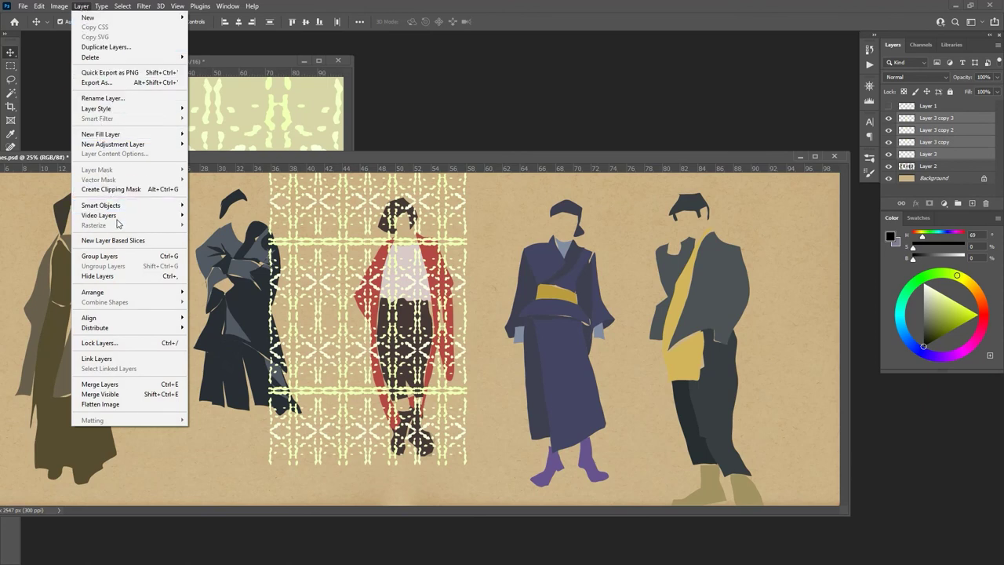
{"action": "left_click", "coordinate": [139, 389]}
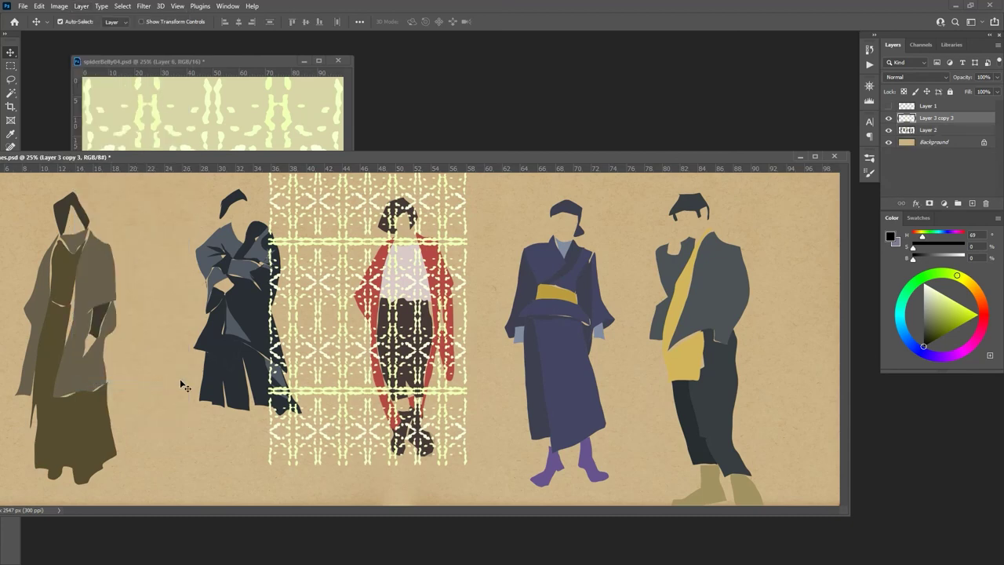
Step: Centre the merged Layer 3 copy 3 pattern over the red-coated figure
{"action": "left_click", "coordinate": [888, 118]}
{"action": "left_click", "coordinate": [889, 117]}
{"action": "left_click_drag", "start_coordinate": [348, 249], "coordinate": [377, 267]}
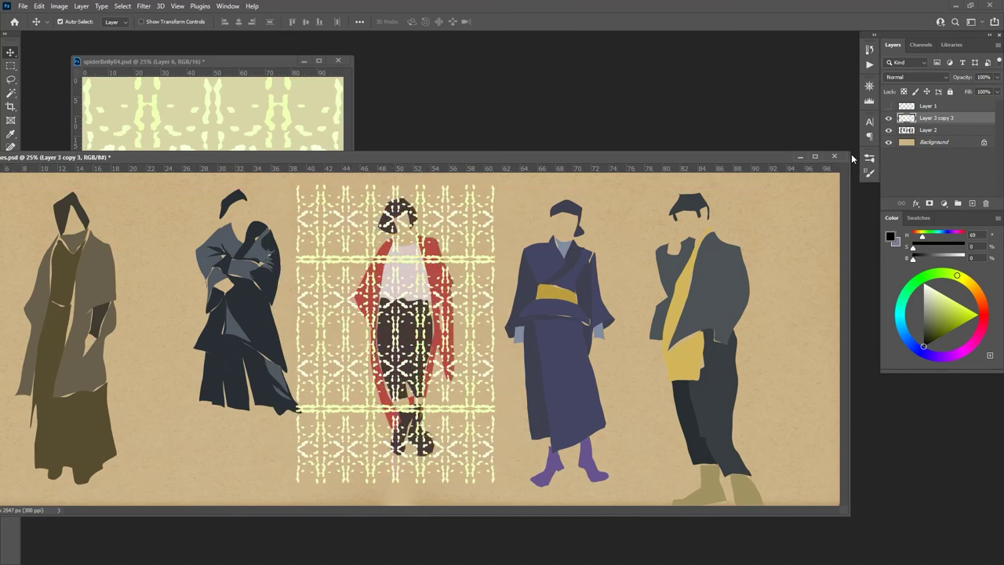
Step: Hide the pattern and select the middle figure's red coat on Layer 2 by colour
{"action": "left_click", "coordinate": [888, 117]}
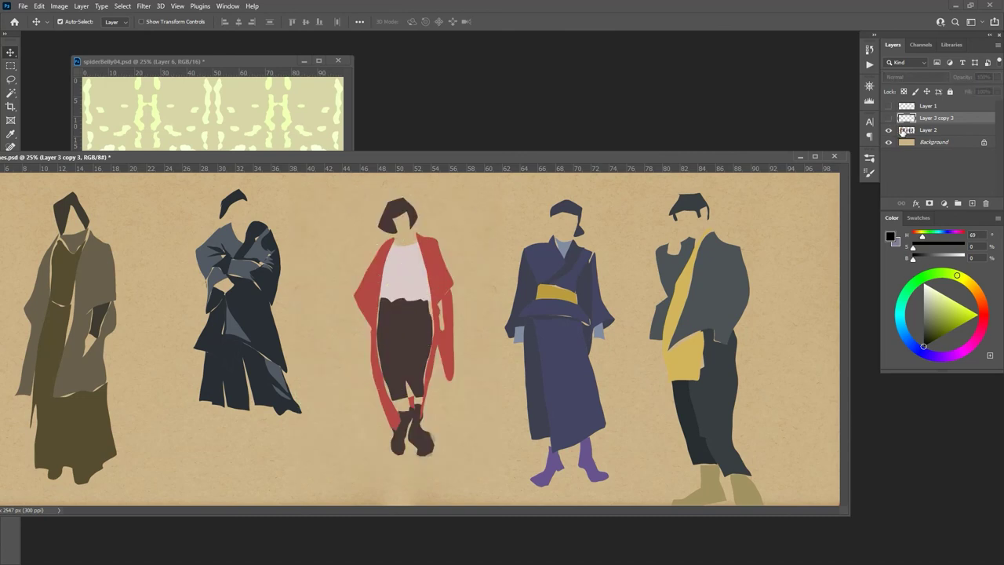
{"action": "left_click", "coordinate": [902, 130]}
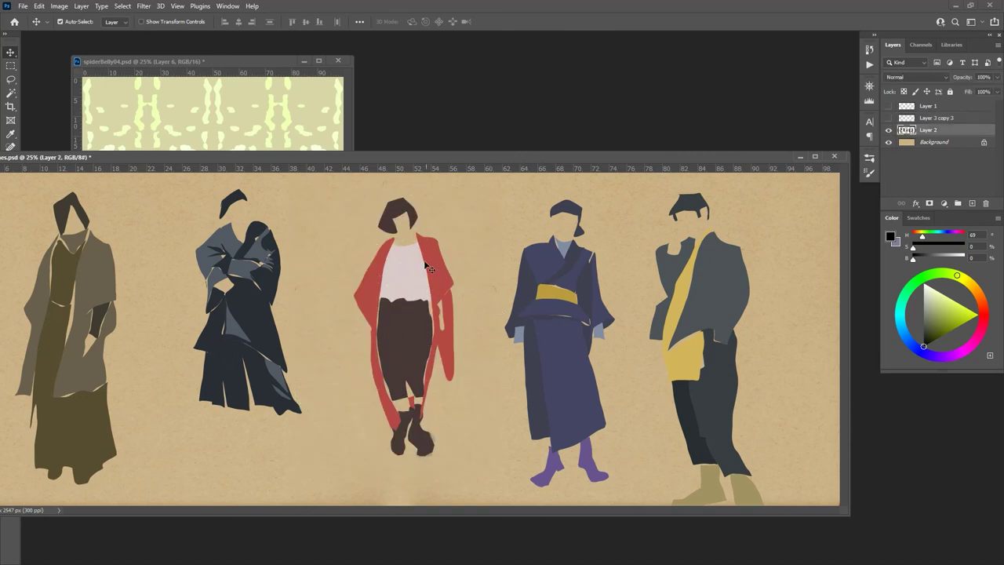
{"action": "key", "text": "i"}
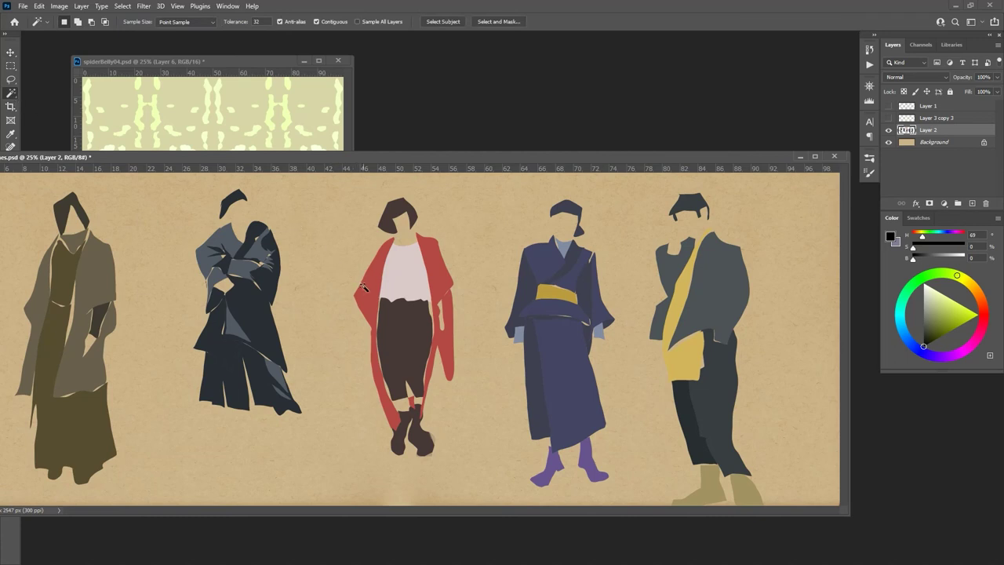
{"action": "left_click", "coordinate": [443, 287], "text": "shift"}
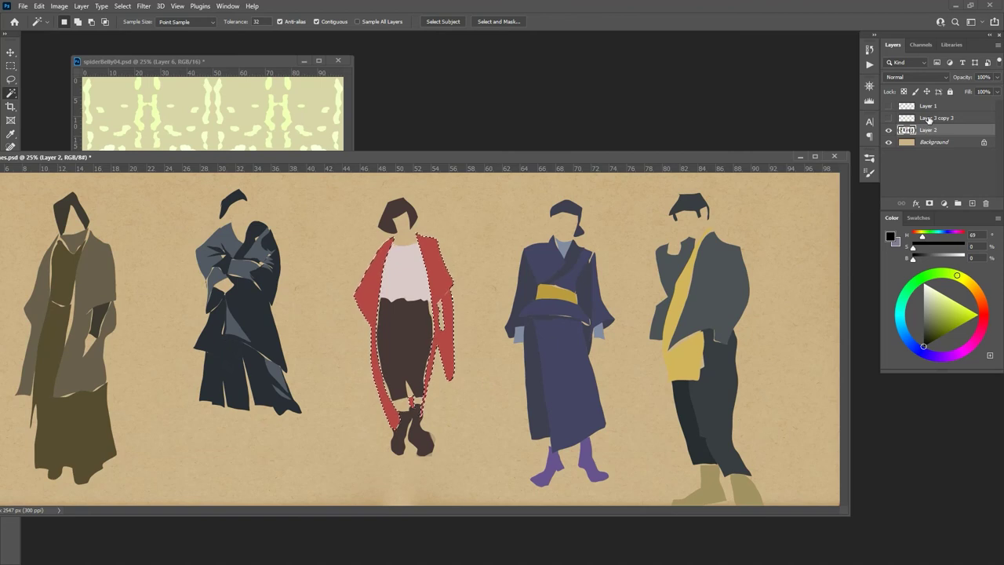
Step: Show Layer 3 copy 3 and add a layer mask from the red coat selection
{"action": "left_click", "coordinate": [888, 117]}
{"action": "left_click", "coordinate": [913, 117]}
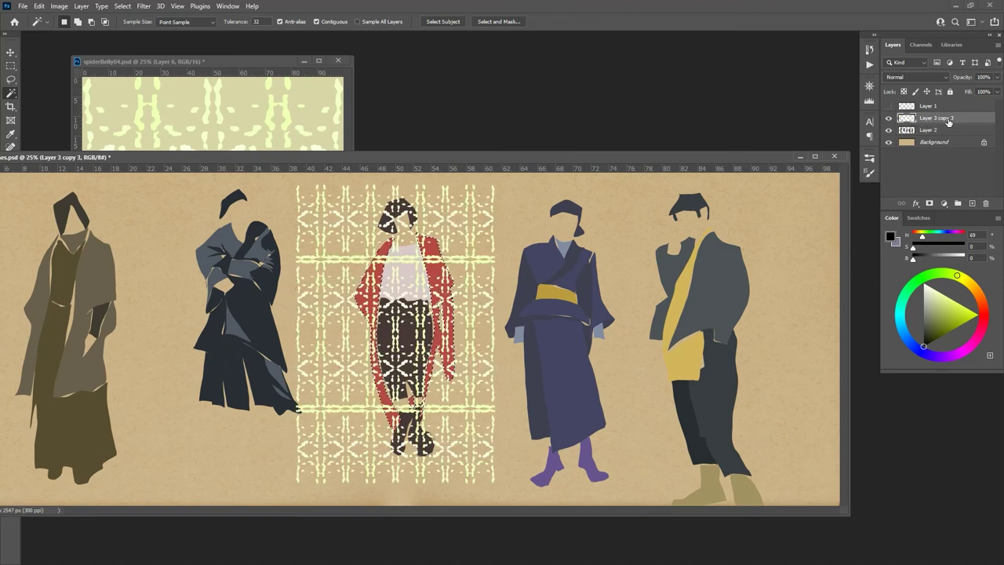
{"action": "left_click", "coordinate": [929, 204]}
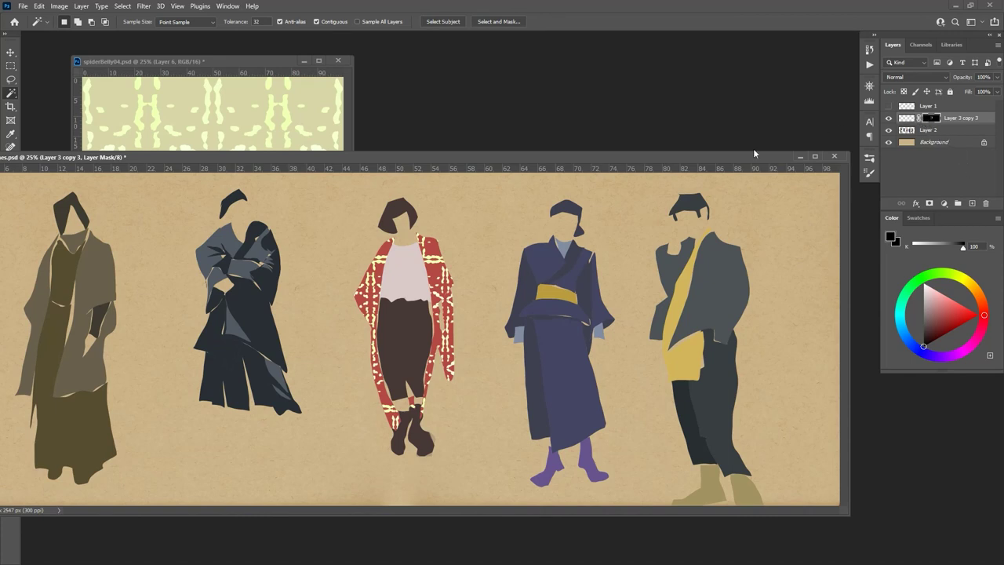
{"action": "left_click", "coordinate": [918, 130]}
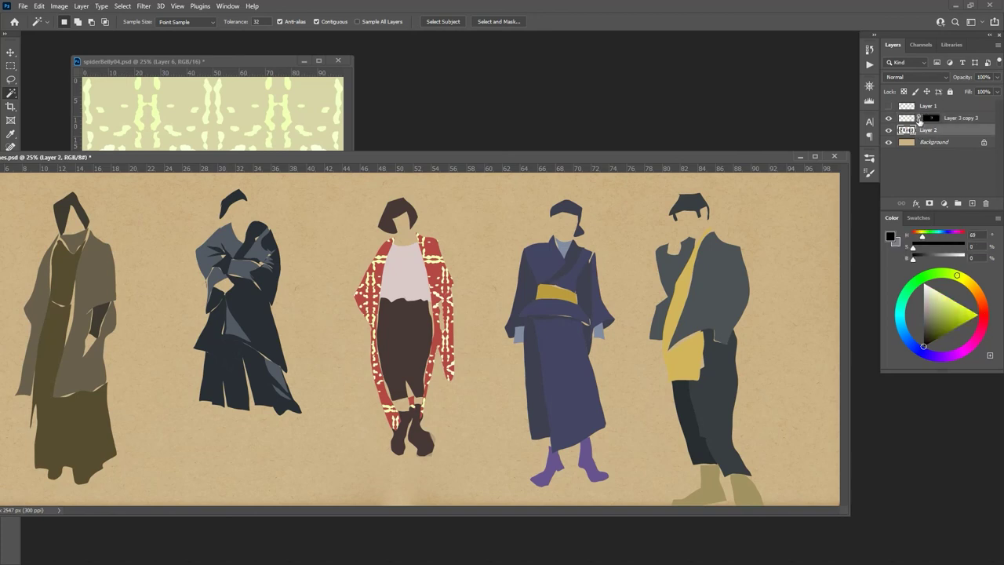
Step: Target the pattern content rather than its mask and shift it inside the coat
{"action": "left_click", "coordinate": [929, 122]}
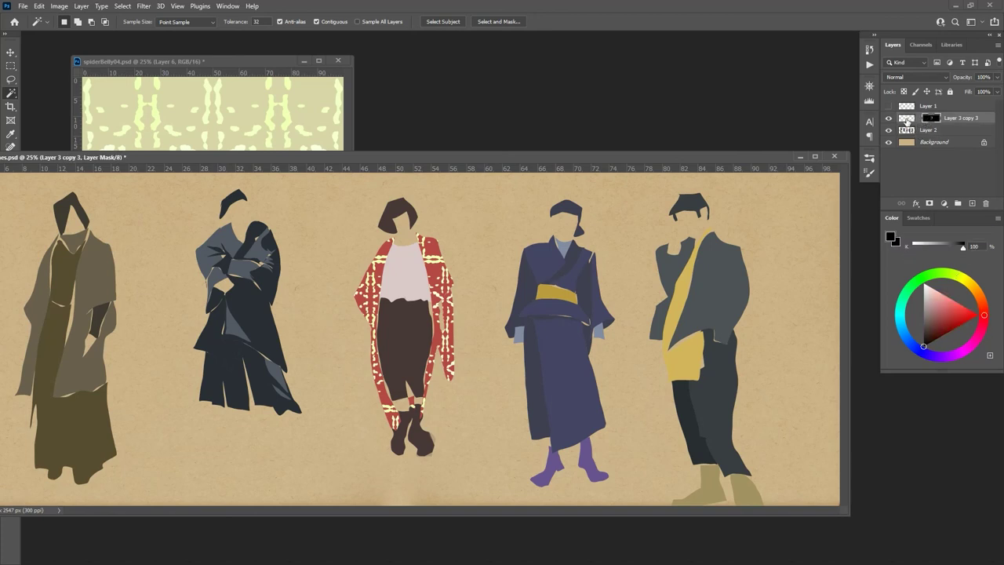
{"action": "left_click", "coordinate": [906, 118]}
{"action": "key", "text": "v"}
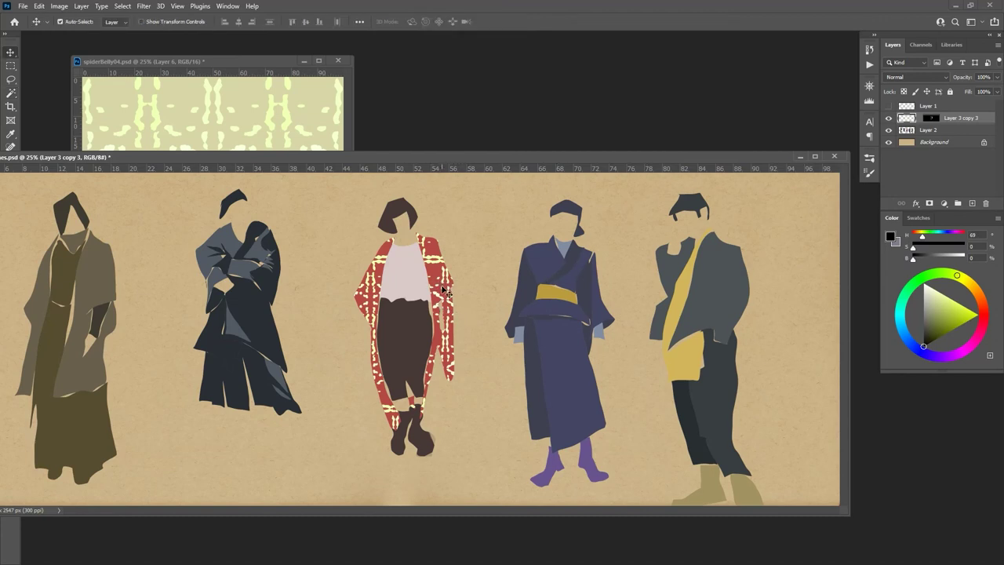
{"action": "mouse_move", "coordinate": [443, 301]}
{"action": "left_mouse_down"}
{"action": "mouse_move", "coordinate": [448, 290]}
{"action": "mouse_move", "coordinate": [482, 294]}
{"action": "mouse_move", "coordinate": [464, 271]}
{"action": "mouse_move", "coordinate": [442, 312]}
{"action": "mouse_move", "coordinate": [479, 289]}
{"action": "mouse_move", "coordinate": [418, 301]}
{"action": "mouse_move", "coordinate": [461, 329]}
{"action": "mouse_move", "coordinate": [431, 293]}
{"action": "mouse_move", "coordinate": [449, 301]}
{"action": "mouse_move", "coordinate": [437, 301]}
{"action": "mouse_move", "coordinate": [438, 330]}
{"action": "mouse_move", "coordinate": [439, 301]}
{"action": "left_mouse_up"}
Step: Scale the pattern down to about 87.48% and move it left and down over the coat
{"action": "key", "text": "ctrl+t"}
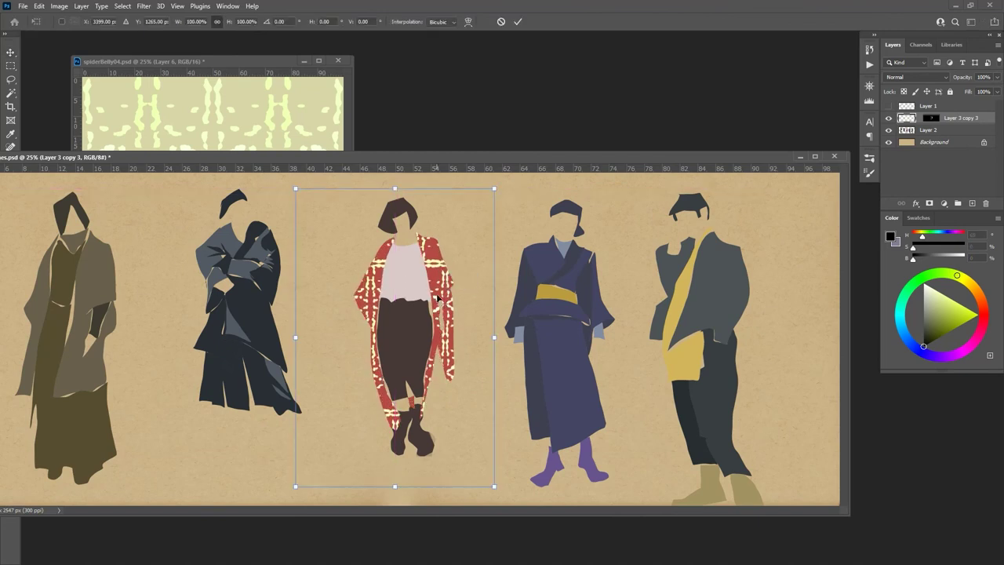
{"action": "left_click_drag", "start_coordinate": [294, 485], "coordinate": [319, 449]}
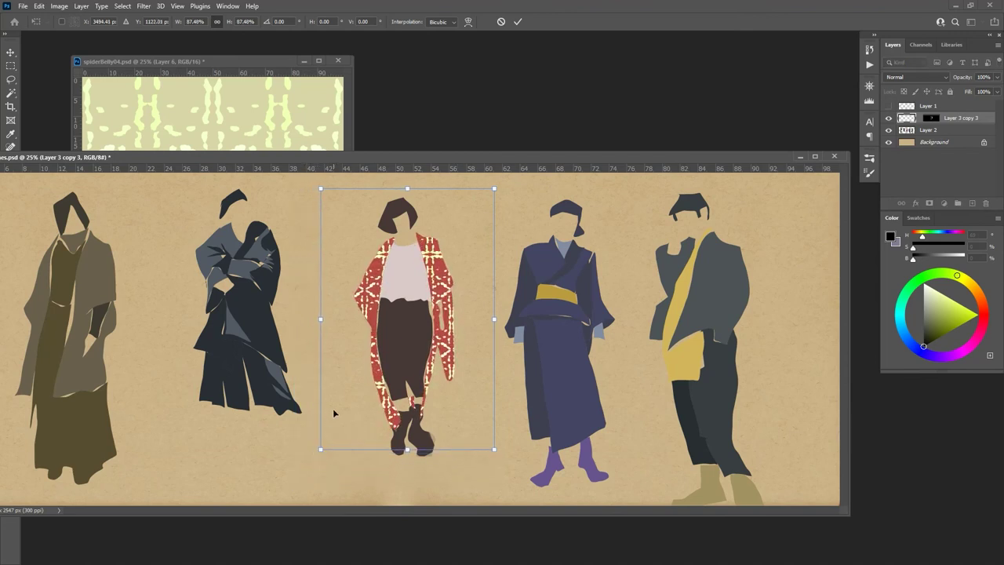
{"action": "left_click_drag", "start_coordinate": [332, 407], "coordinate": [337, 419]}
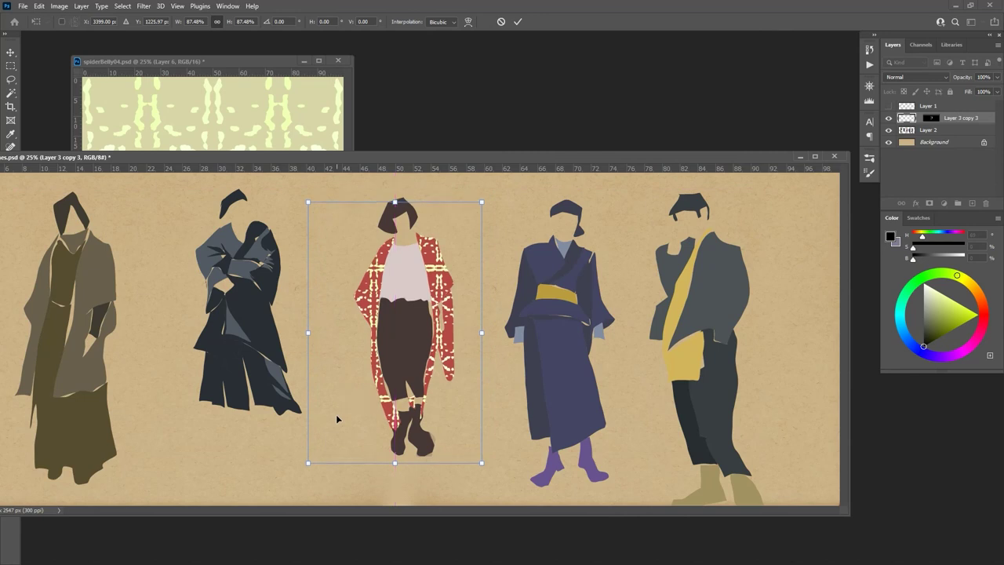
{"action": "key", "text": "Return"}
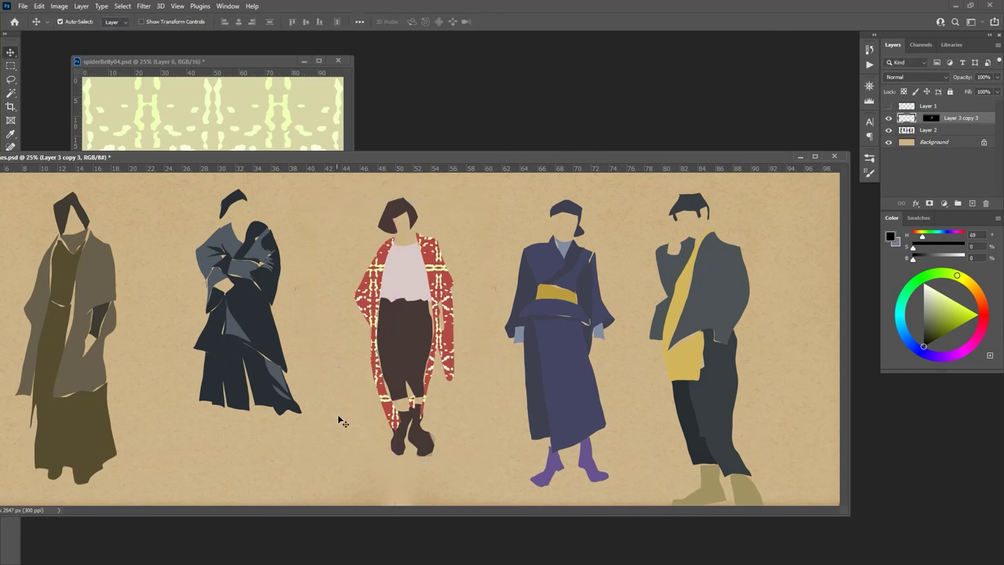